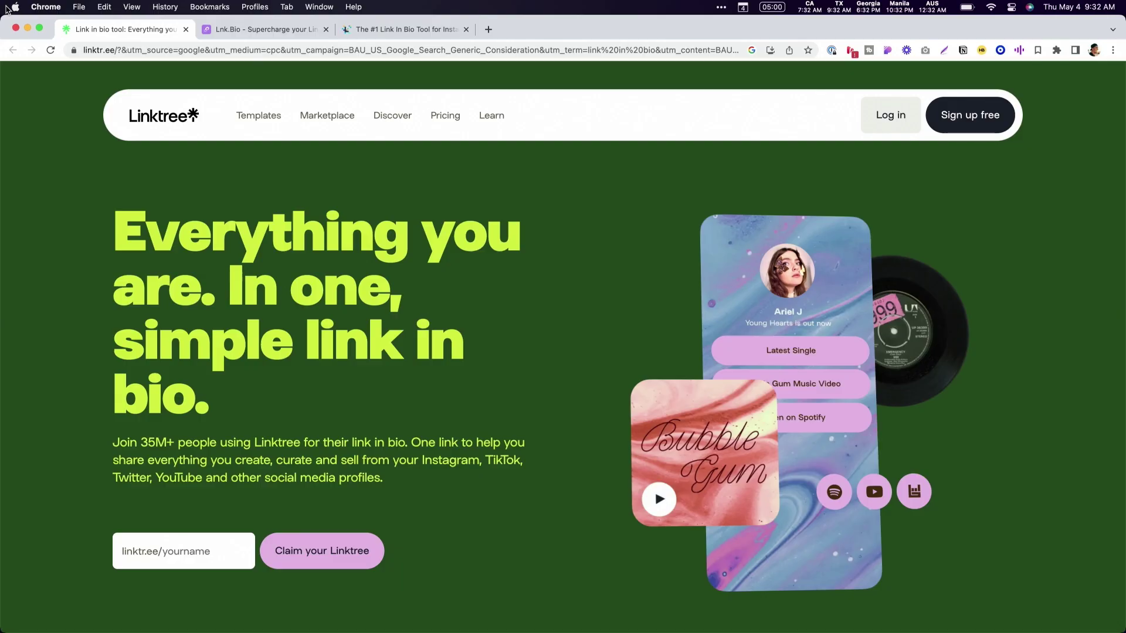
Step: Browse the Lnk.Bio and Later.com link-in-bio pages in the neighbouring tabs
{"action": "key", "text": "ctrl+Tab"}
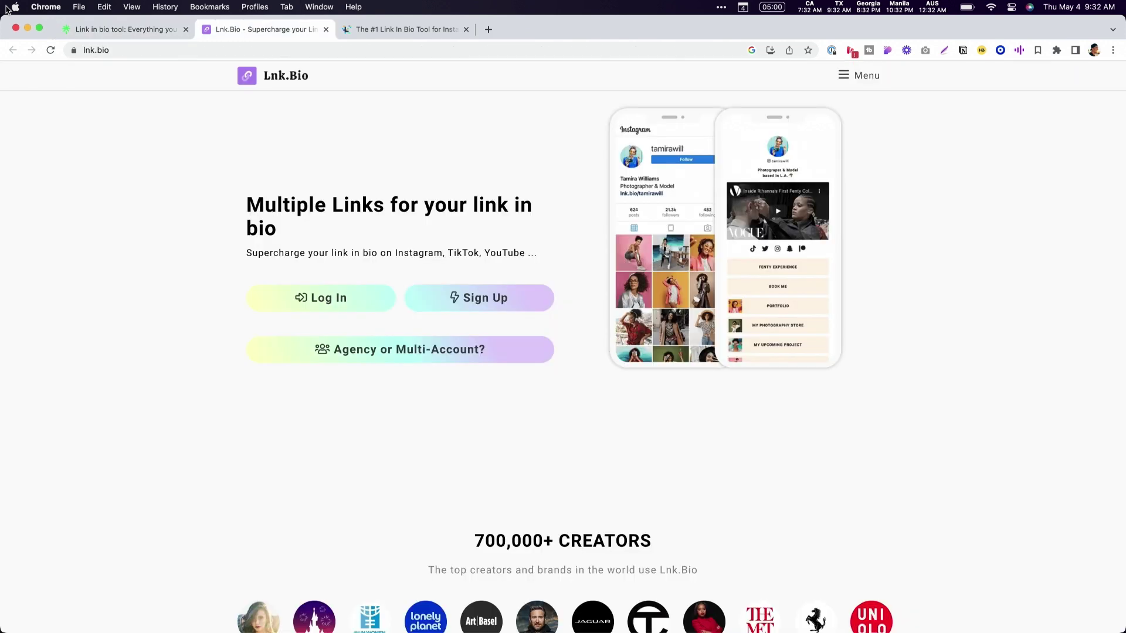
{"action": "key", "text": "ctrl+Tab"}
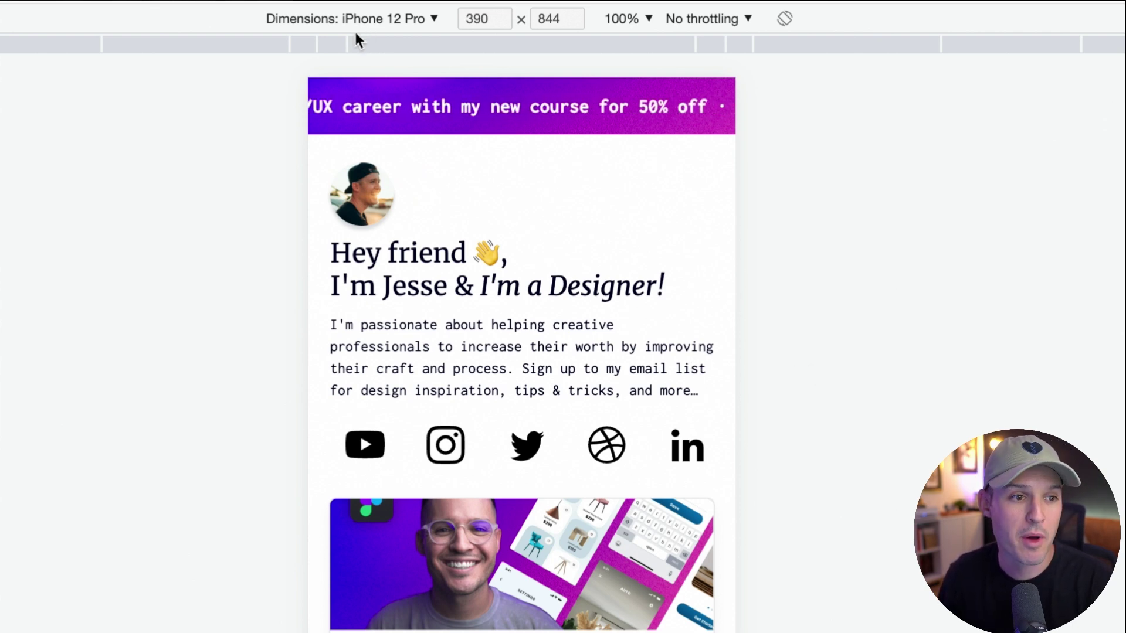
Step: Scroll the mobile preview down to the newsletter signup, then return to the Webflow Designer
{"action": "scroll", "coordinate": [557, 392], "scroll_direction": "down", "scroll_amount": 1}
{"action": "scroll", "coordinate": [557, 392], "scroll_direction": "down", "scroll_amount": 2}
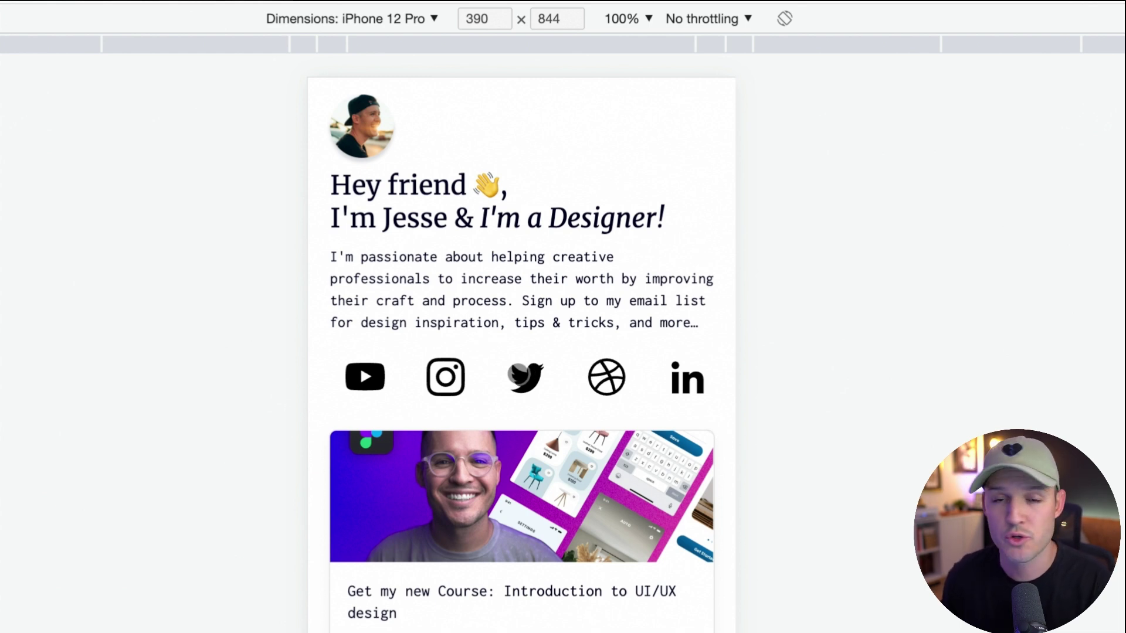
{"action": "scroll", "coordinate": [518, 373], "scroll_direction": "down", "scroll_amount": 5}
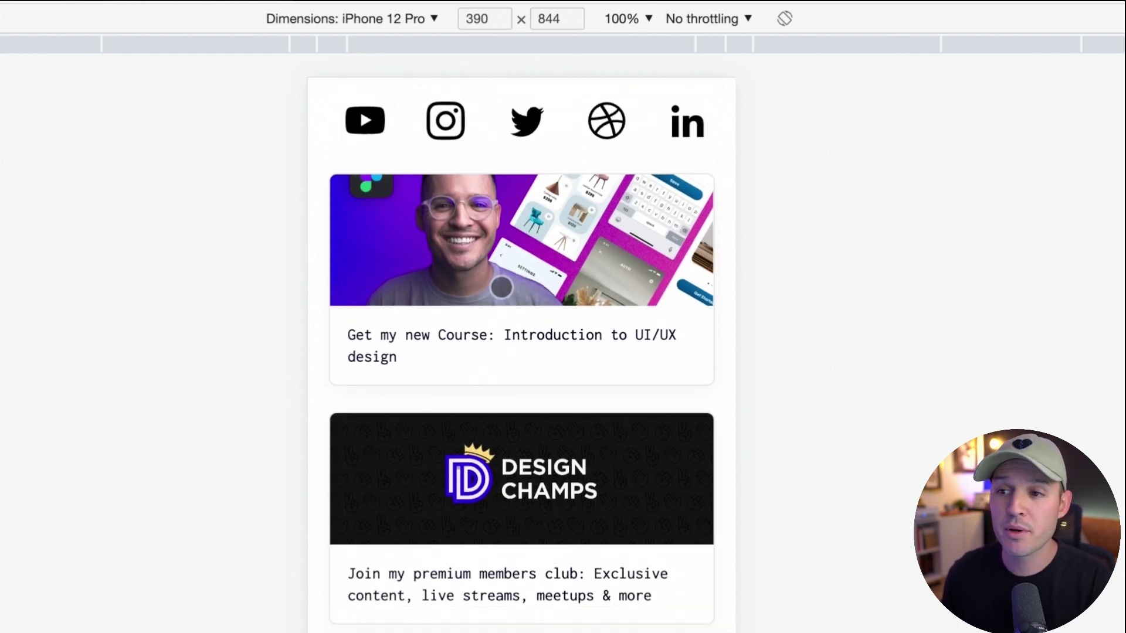
{"action": "scroll", "coordinate": [467, 273], "scroll_direction": "down", "scroll_amount": 10}
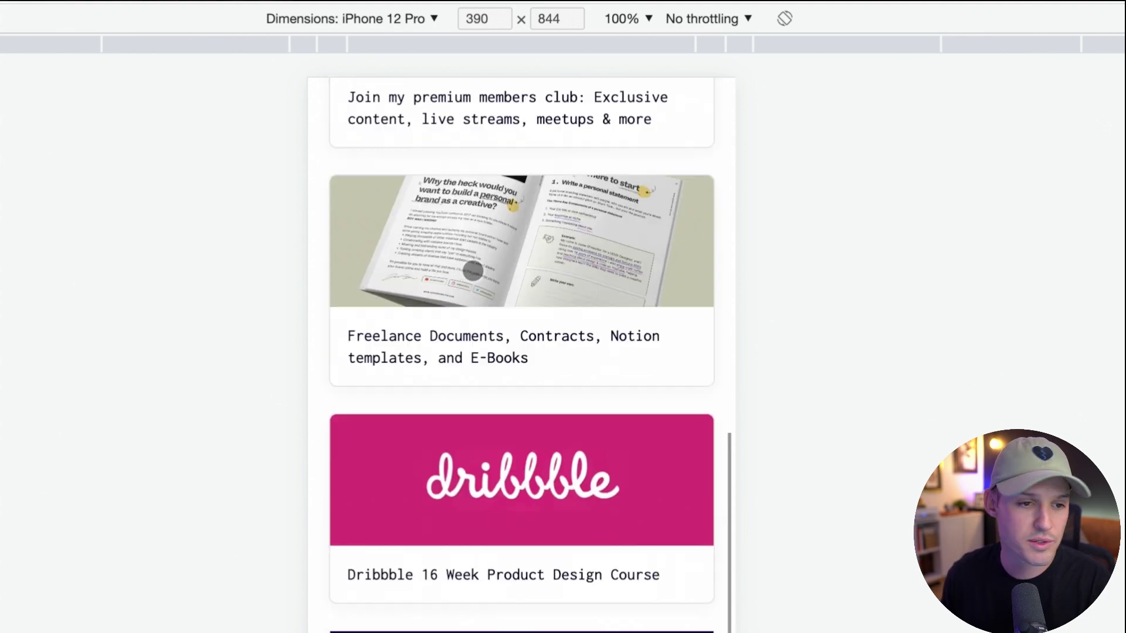
{"action": "scroll", "coordinate": [456, 290], "scroll_direction": "down", "scroll_amount": 5}
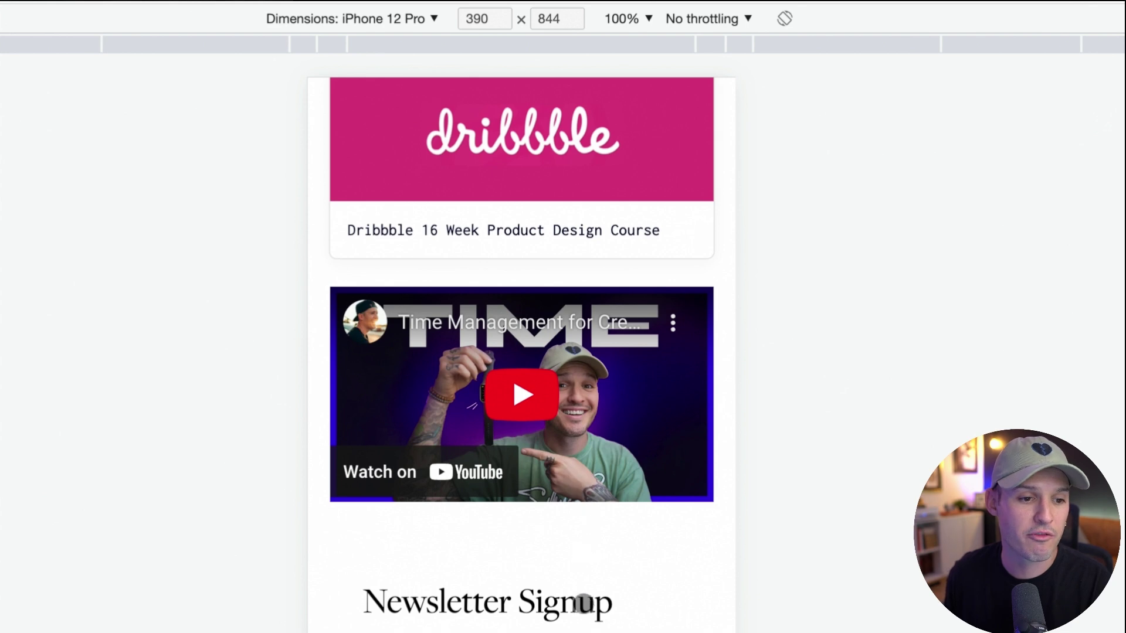
{"action": "scroll", "coordinate": [583, 602], "scroll_direction": "down", "scroll_amount": 5}
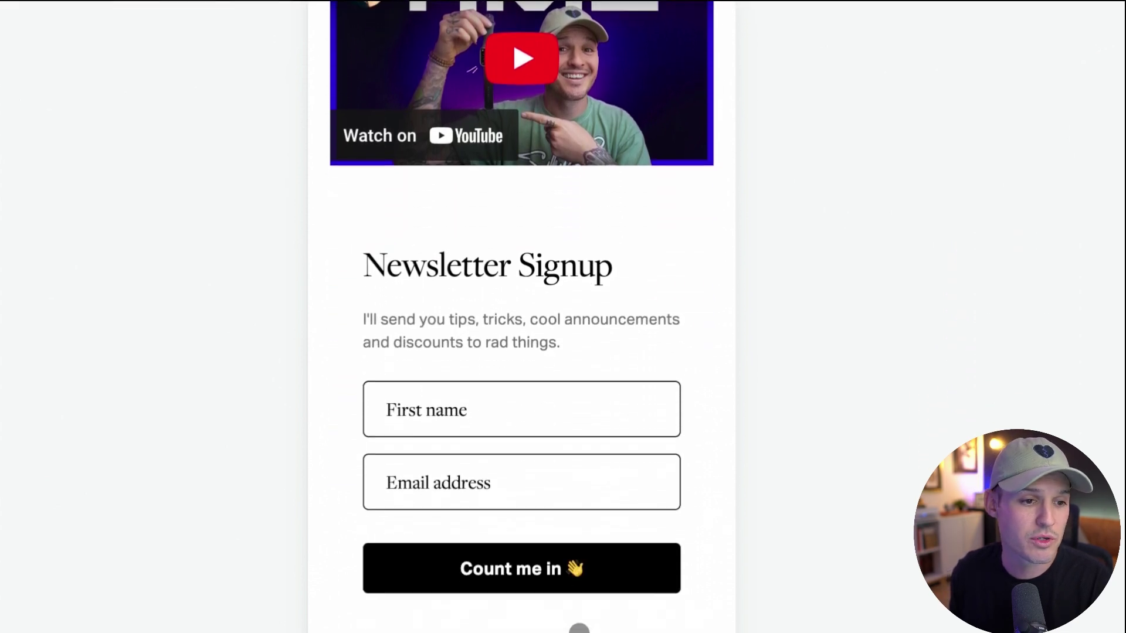
{"action": "scroll", "coordinate": [580, 628], "scroll_direction": "down", "scroll_amount": 2}
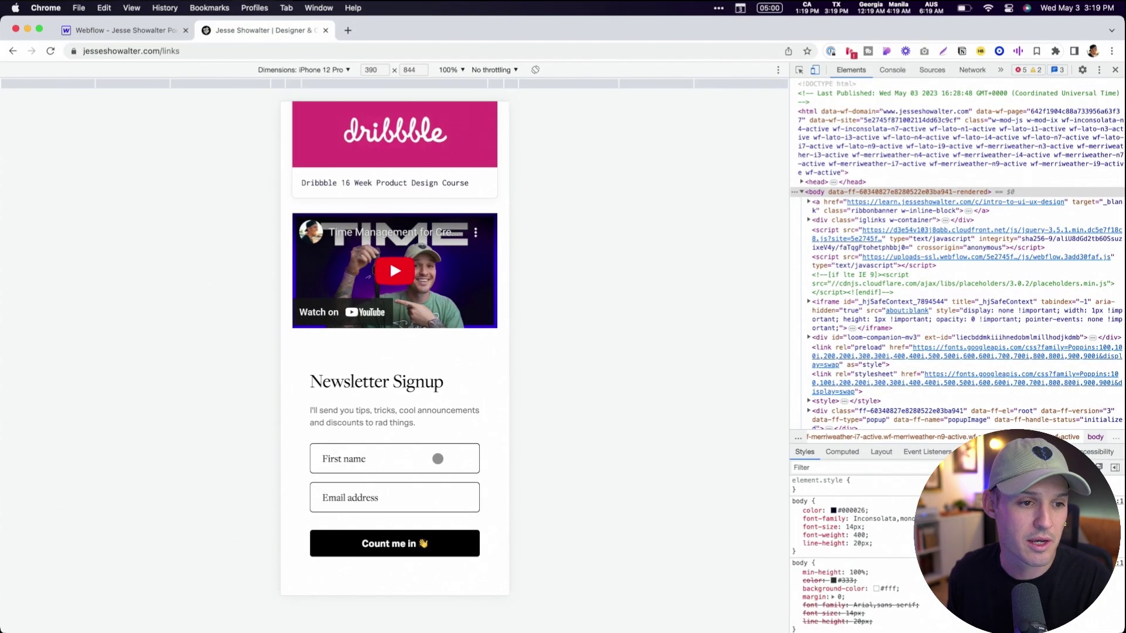
{"action": "left_click", "coordinate": [114, 32]}
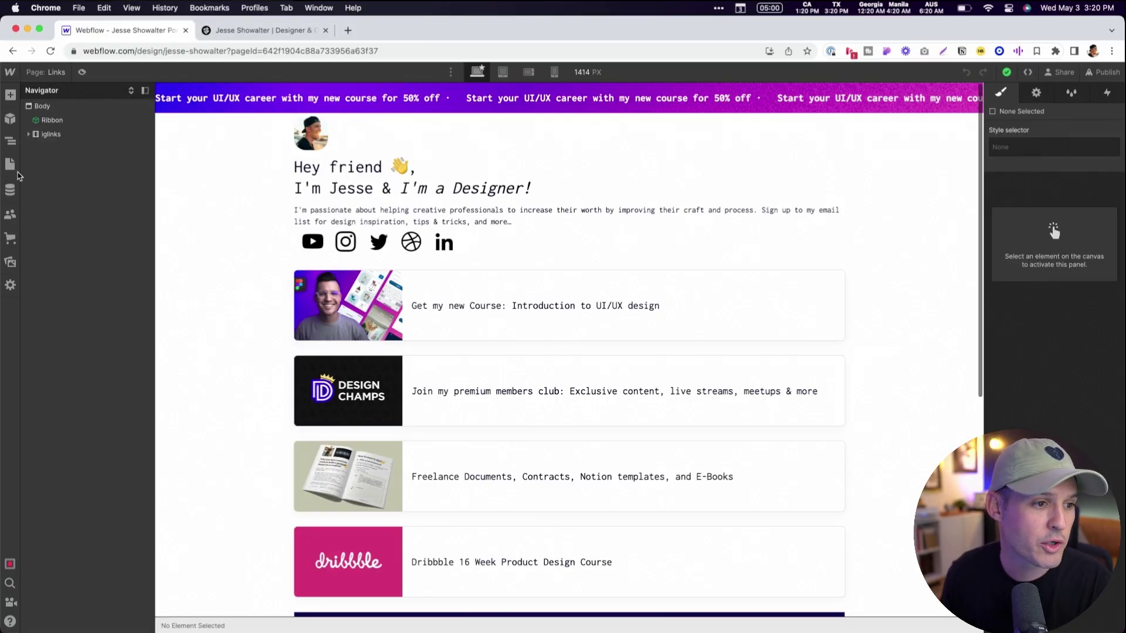
Step: Create a new blank page named 'Links New' (slug links-new) from the Pages panel
{"action": "left_click", "coordinate": [11, 165]}
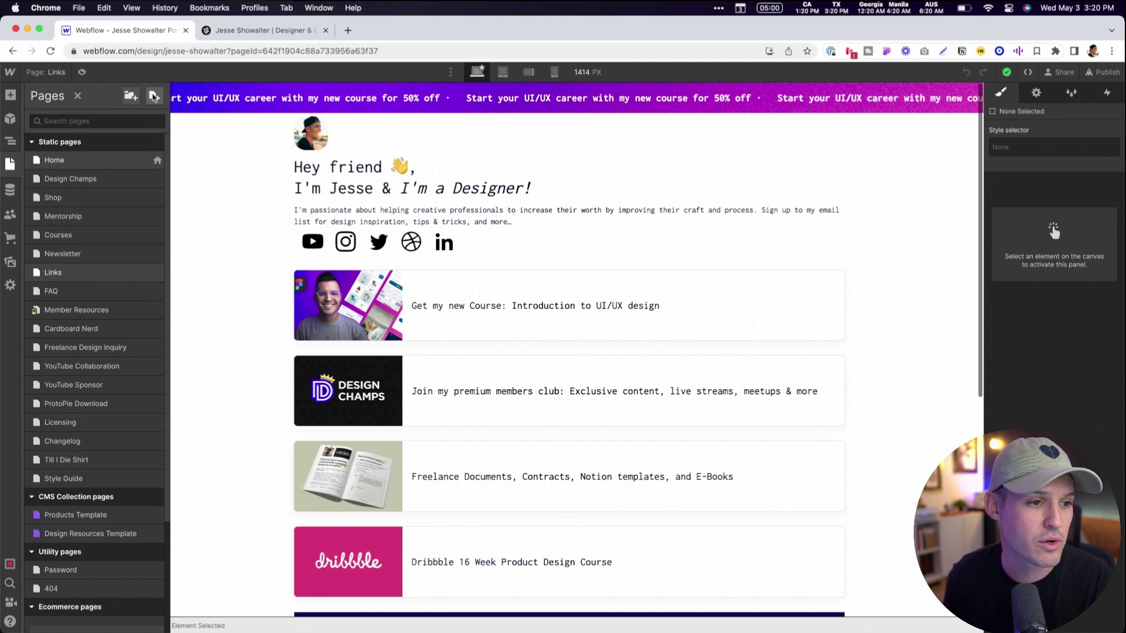
{"action": "left_click", "coordinate": [155, 96]}
{"action": "type", "text": "Links New"}
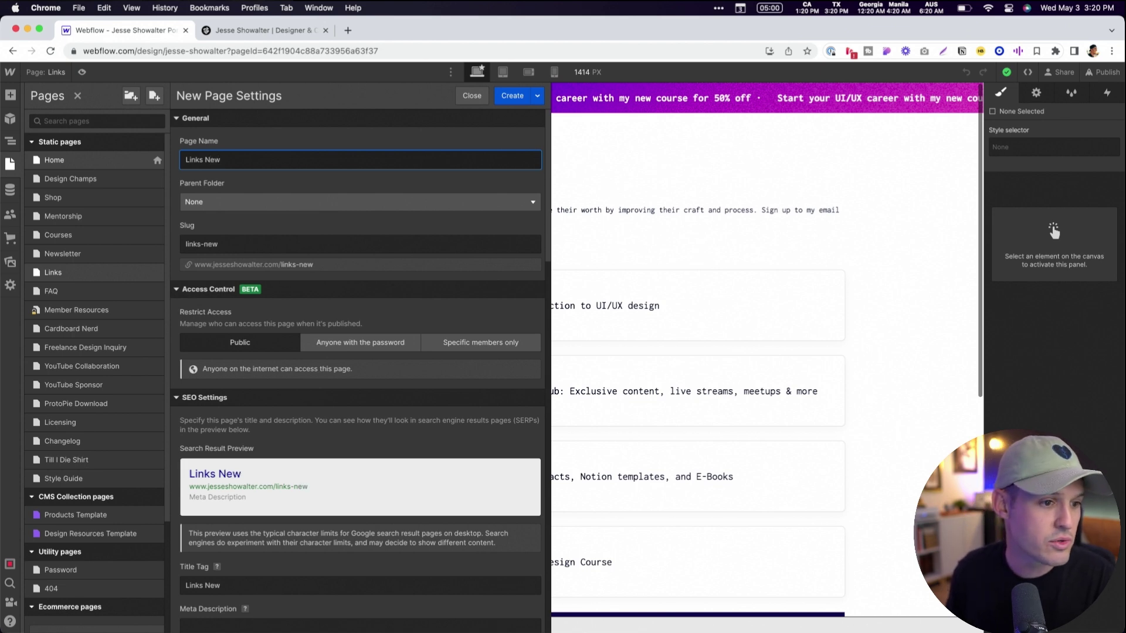
{"action": "scroll", "coordinate": [289, 161], "scroll_direction": "down", "scroll_amount": 2}
{"action": "left_click", "coordinate": [512, 96]}
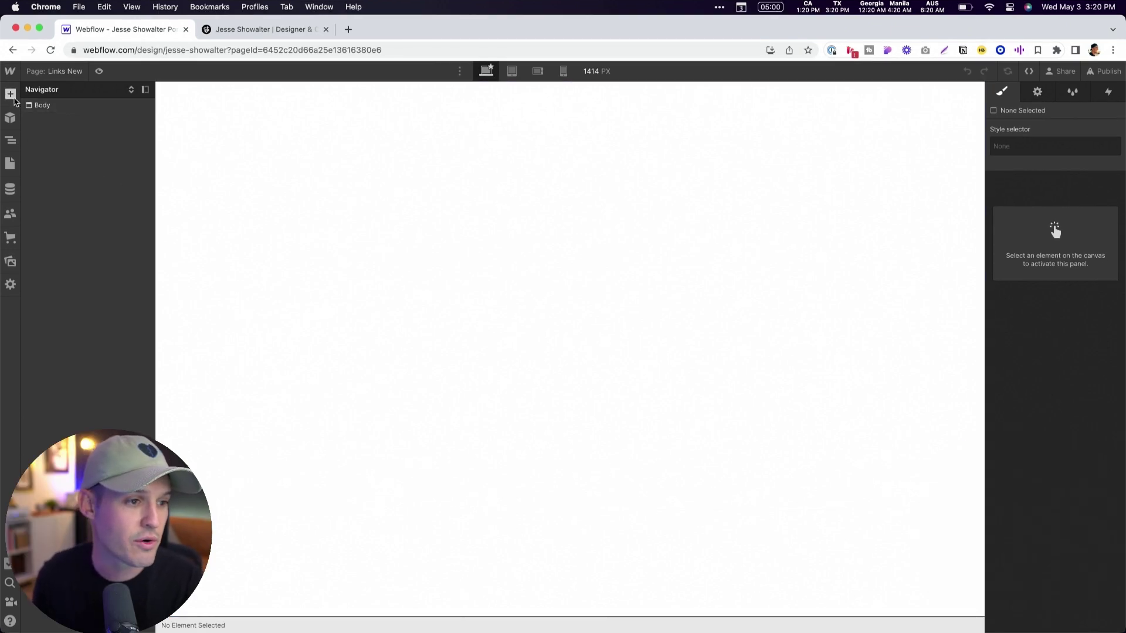
{"action": "left_click", "coordinate": [10, 95]}
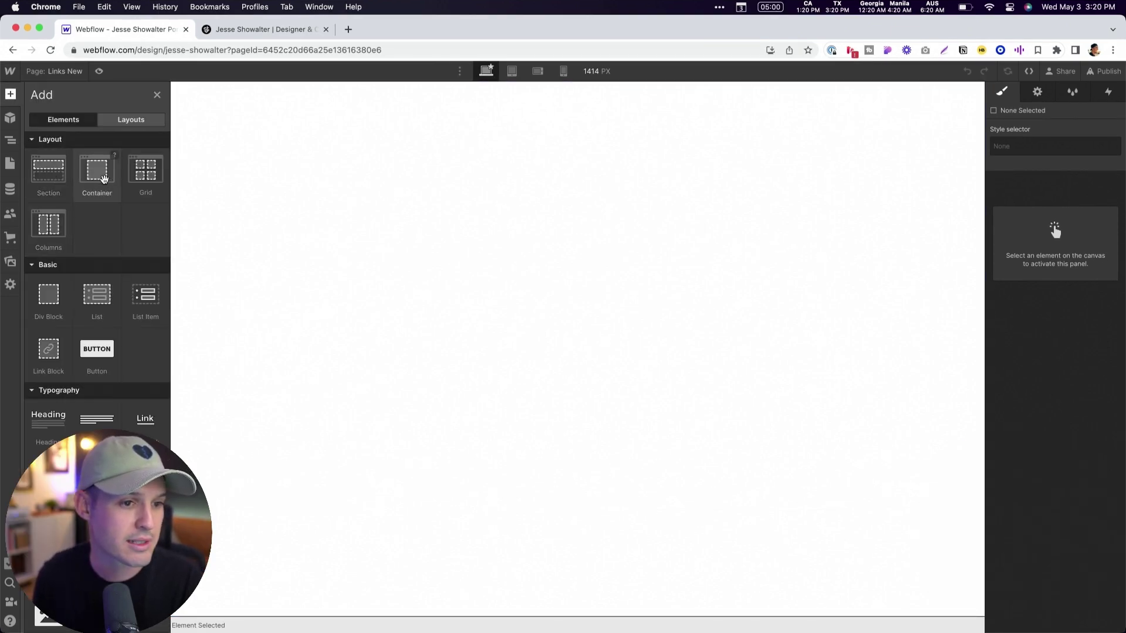
Step: Add a Container to Links New and check it at tablet, mobile landscape, mobile portrait and desktop widths
{"action": "left_click", "coordinate": [103, 179]}
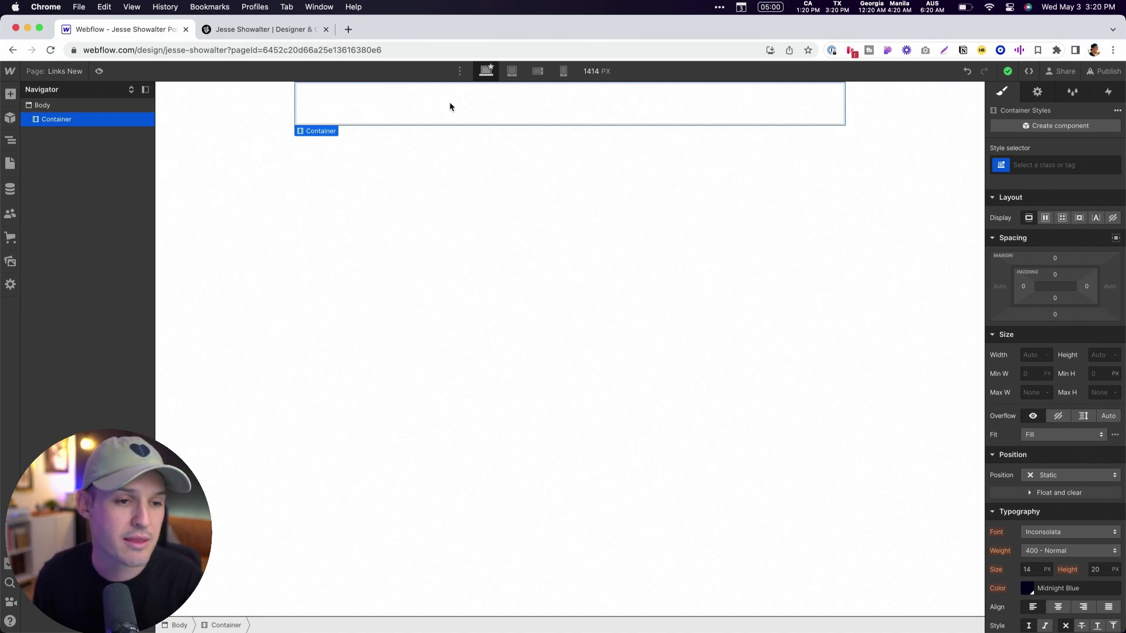
{"action": "left_click", "coordinate": [510, 73]}
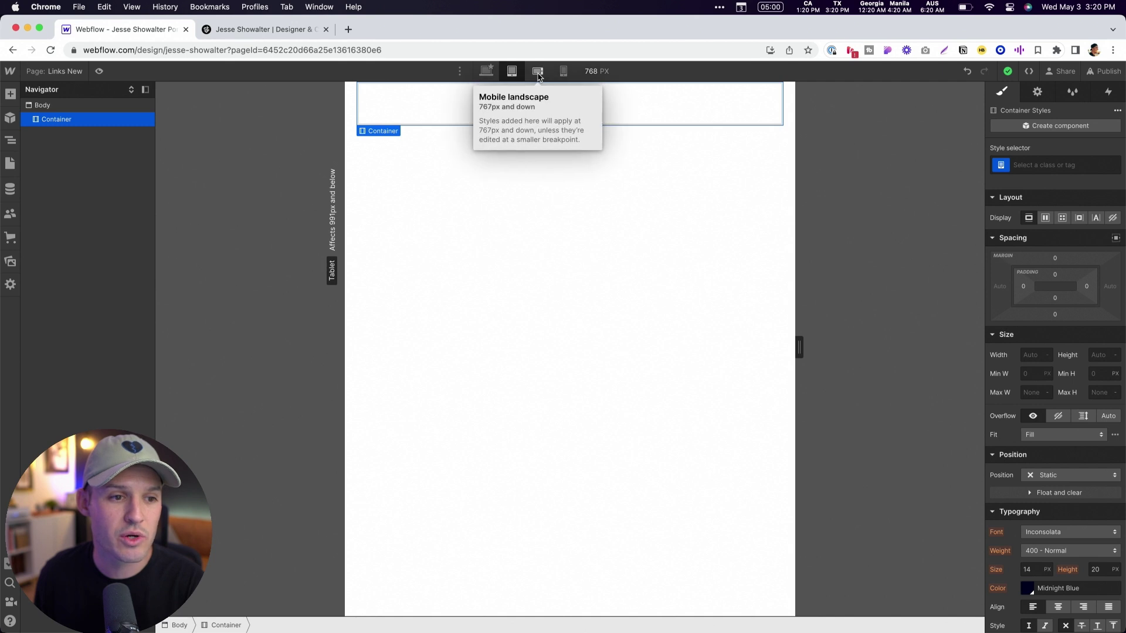
{"action": "left_click", "coordinate": [538, 75]}
{"action": "left_click", "coordinate": [564, 73]}
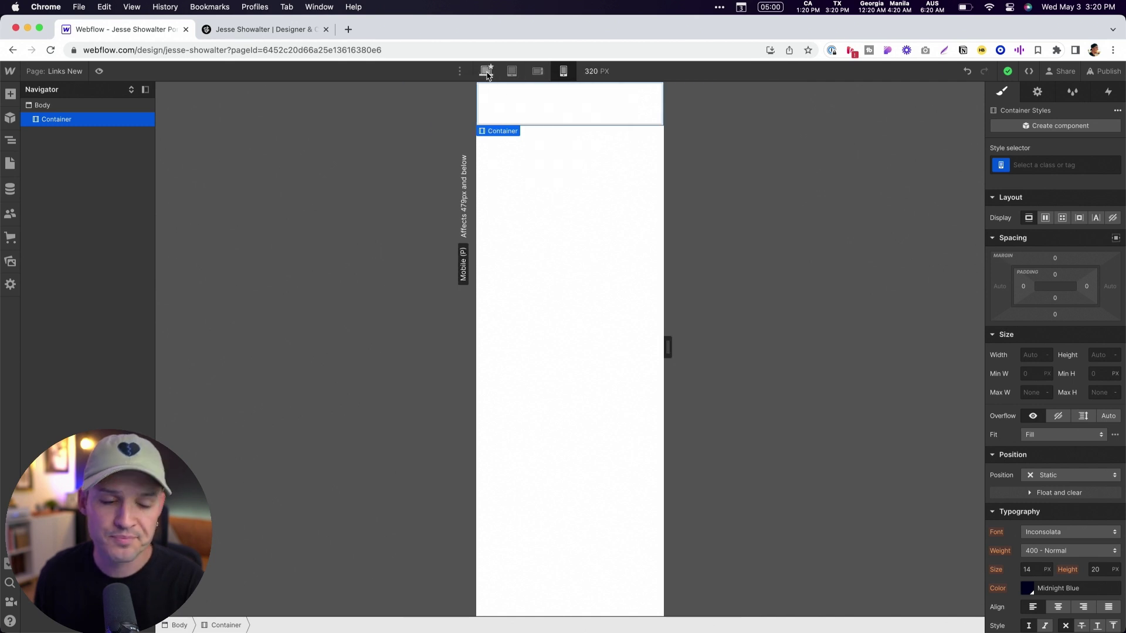
{"action": "left_click", "coordinate": [487, 73]}
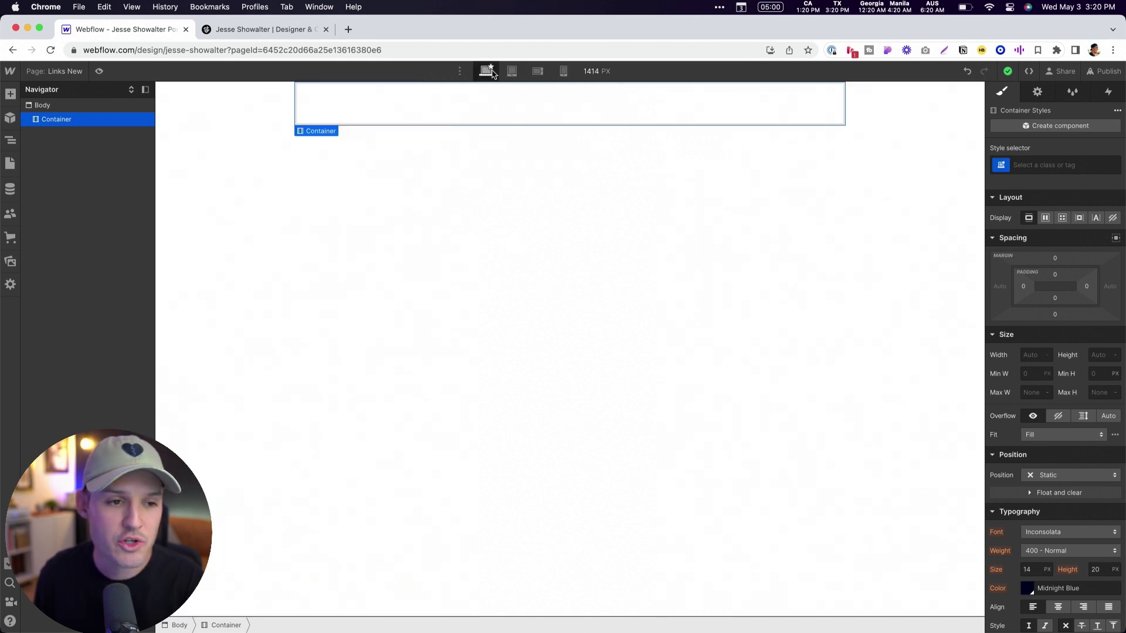
{"action": "left_click", "coordinate": [561, 72]}
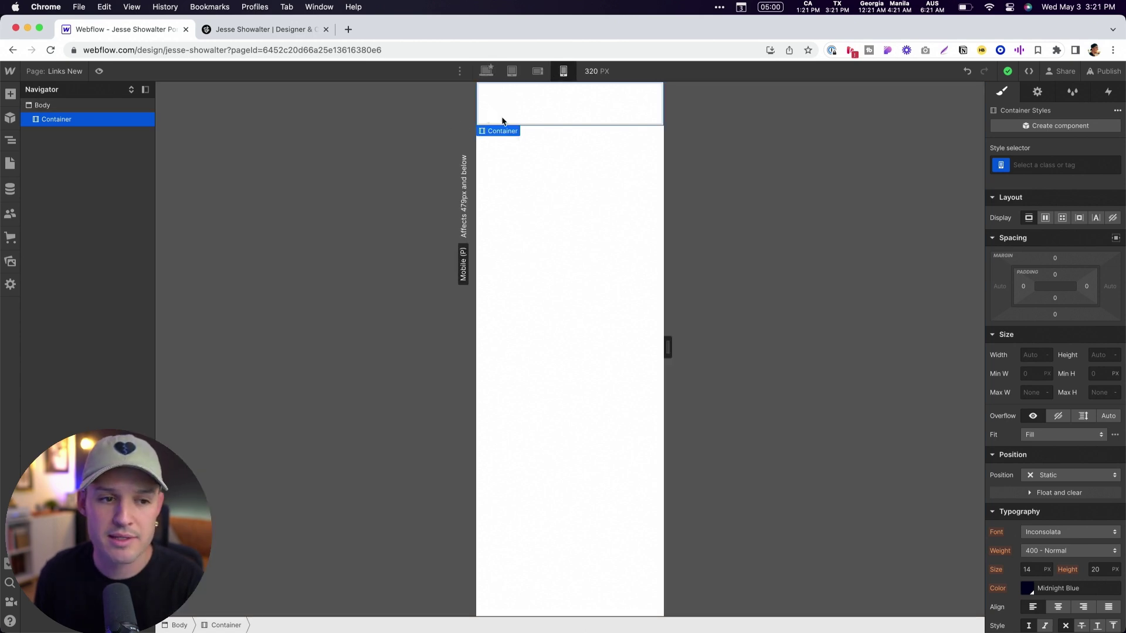
{"action": "left_click", "coordinate": [488, 75]}
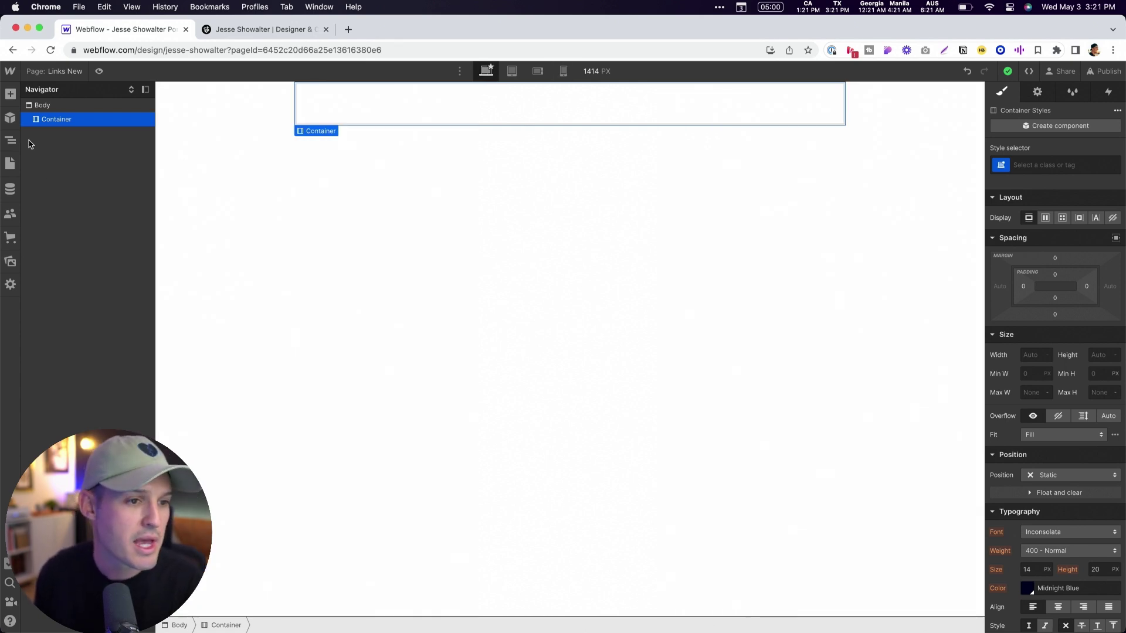
{"action": "left_click", "coordinate": [260, 29]}
Step: Select the greeting heading text on the full-width live links page for reuse
{"action": "scroll", "coordinate": [395, 352], "scroll_direction": "up", "scroll_amount": 10}
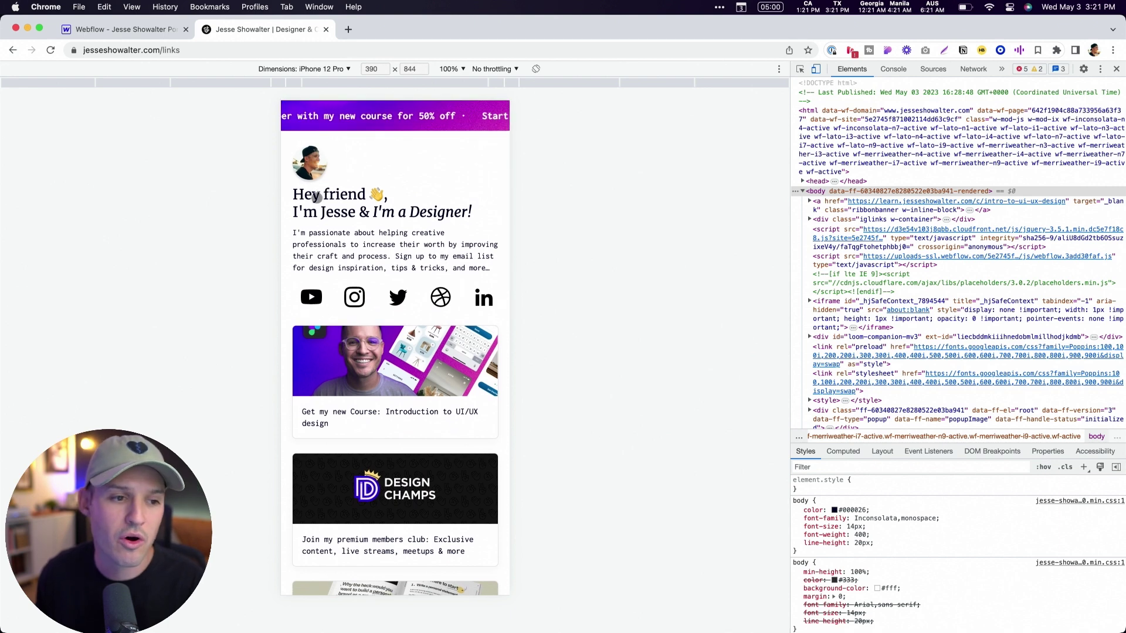
{"action": "left_click", "coordinate": [1116, 68]}
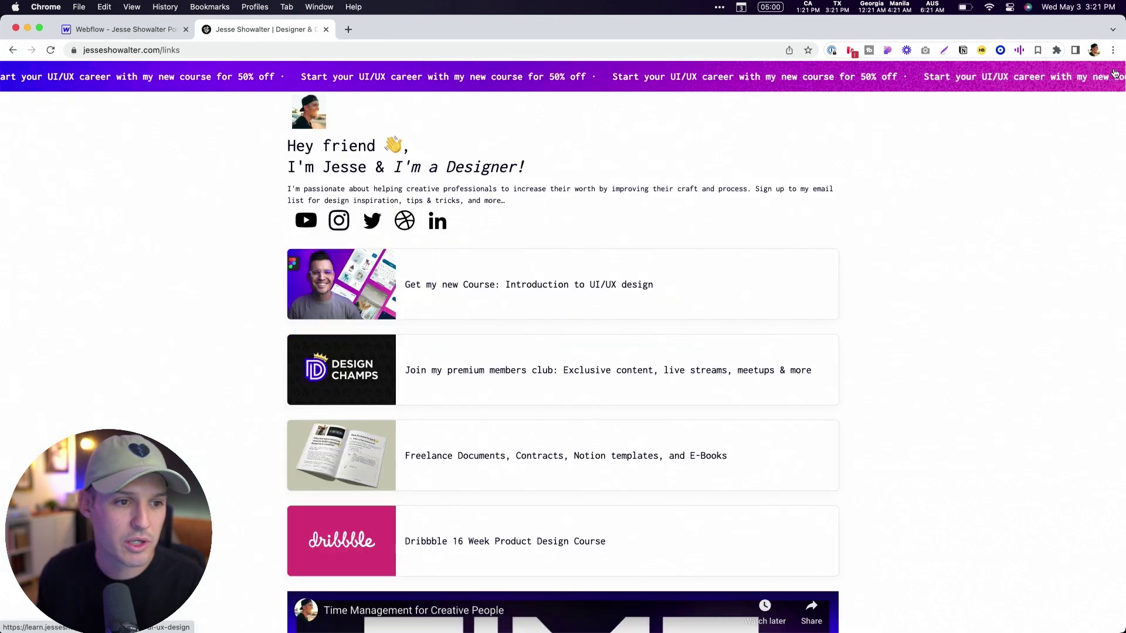
{"action": "left_click_drag", "start_coordinate": [527, 169], "coordinate": [283, 151]}
{"action": "key", "text": "super+c"}
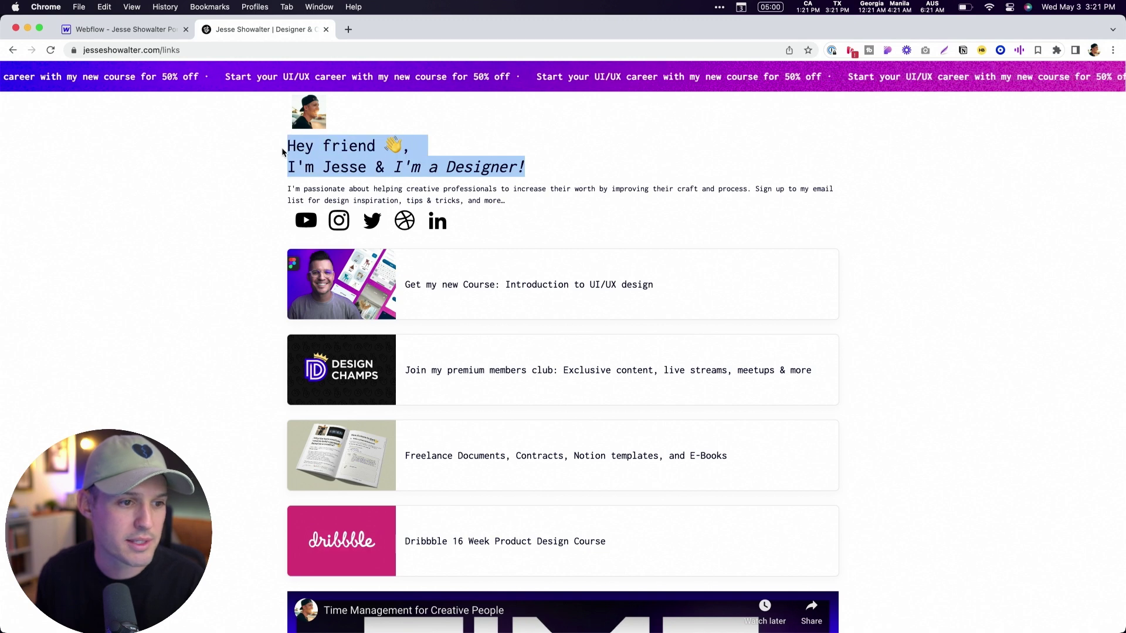
{"action": "left_click", "coordinate": [122, 29]}
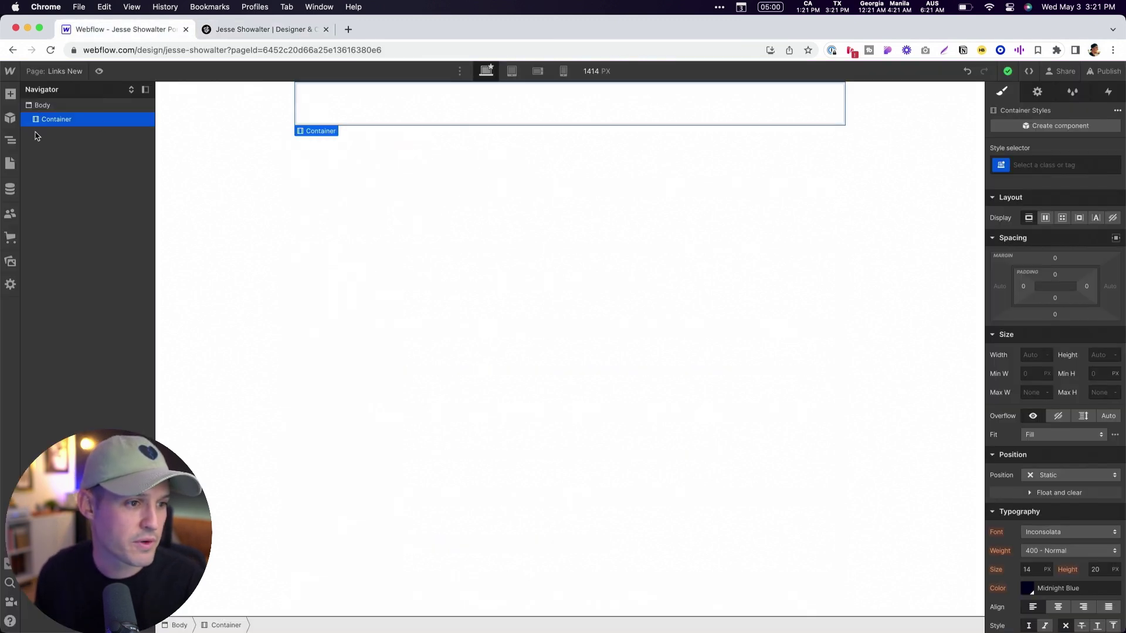
Step: Add avatar-new.jpg as an image, 79 px wide with a 100 px border radius
{"action": "left_click", "coordinate": [10, 94]}
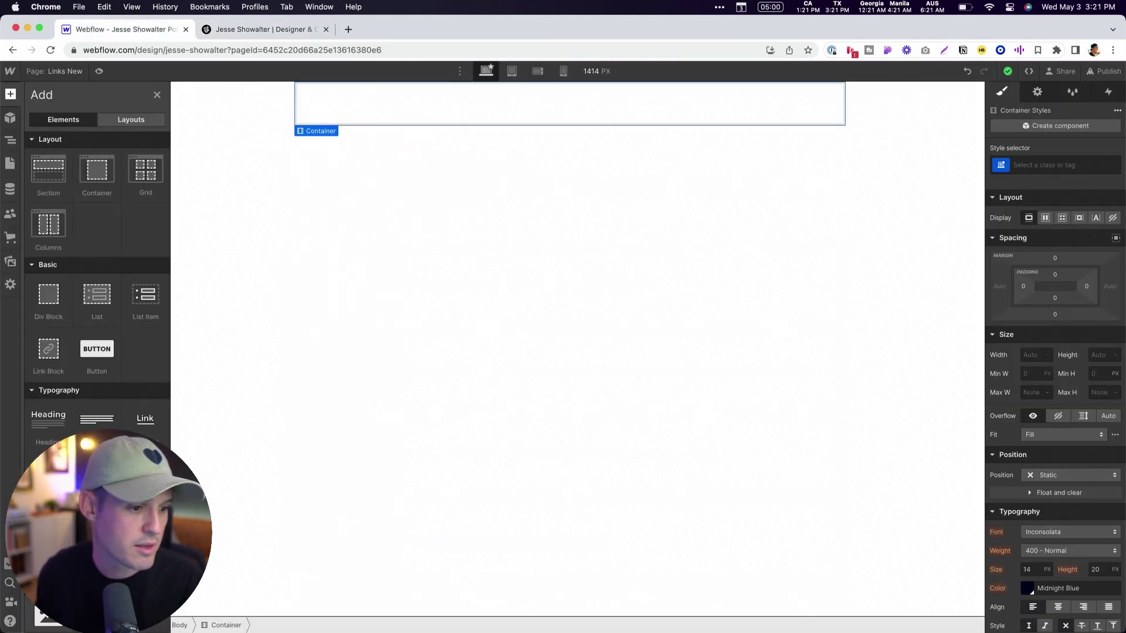
{"action": "left_click", "coordinate": [395, 124]}
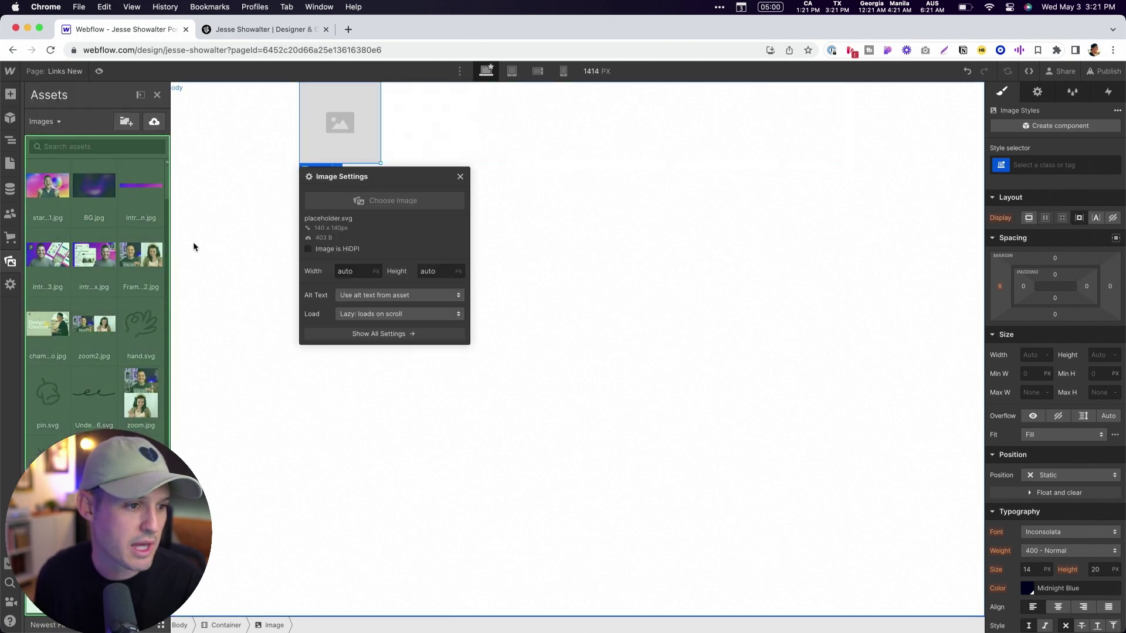
{"action": "scroll", "coordinate": [102, 270], "scroll_direction": "down", "scroll_amount": 10}
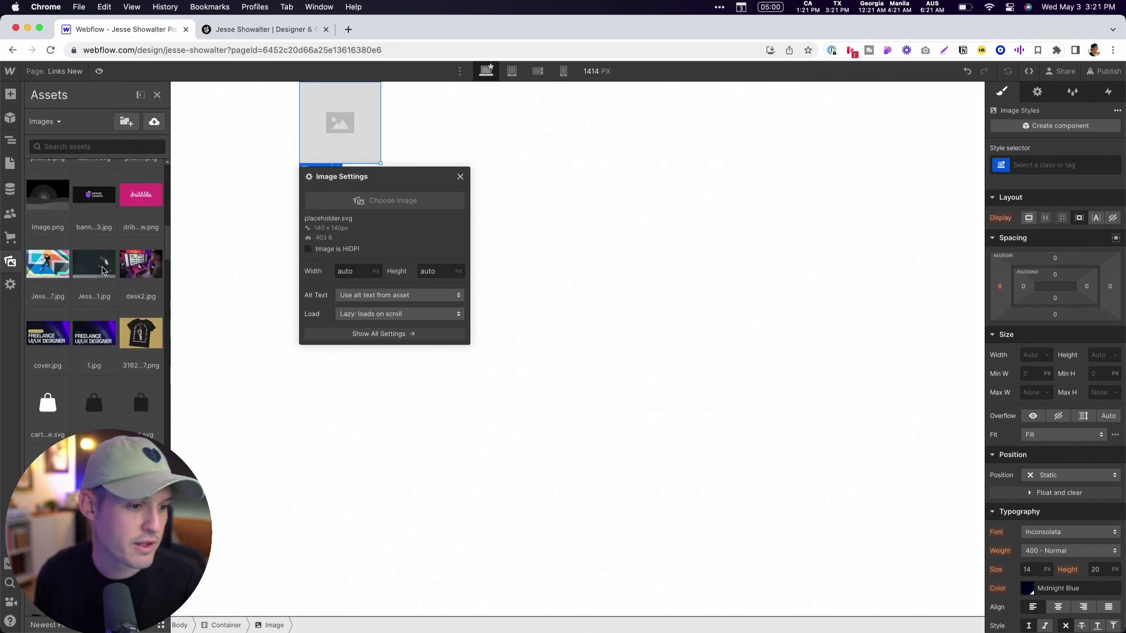
{"action": "scroll", "coordinate": [103, 270], "scroll_direction": "down", "scroll_amount": 10}
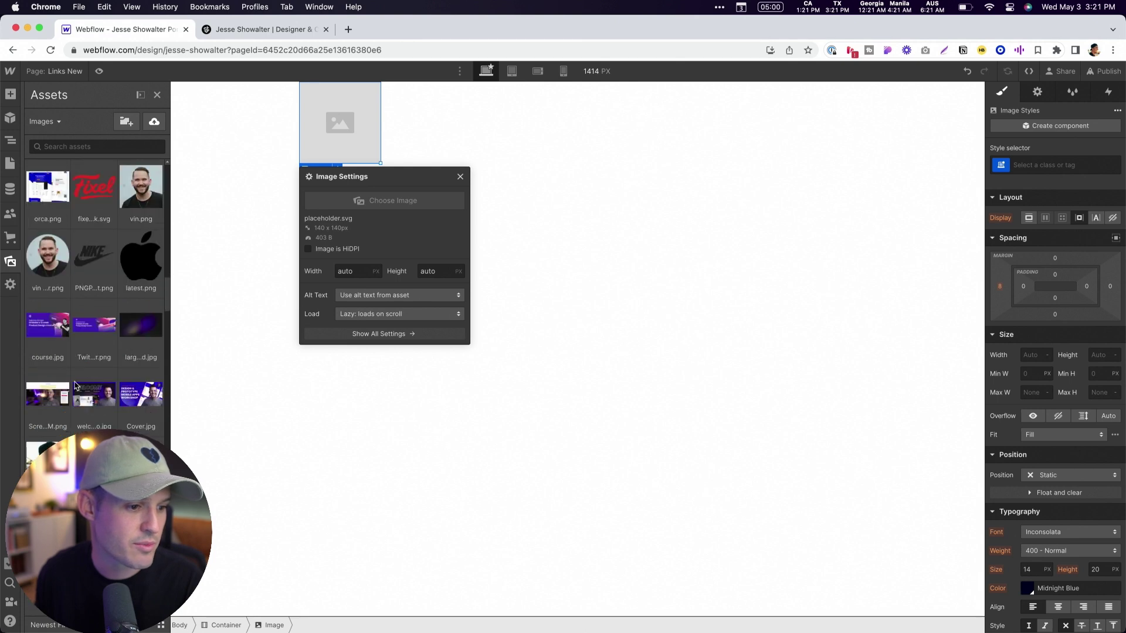
{"action": "scroll", "coordinate": [75, 386], "scroll_direction": "down", "scroll_amount": 2}
{"action": "left_click", "coordinate": [47, 352]}
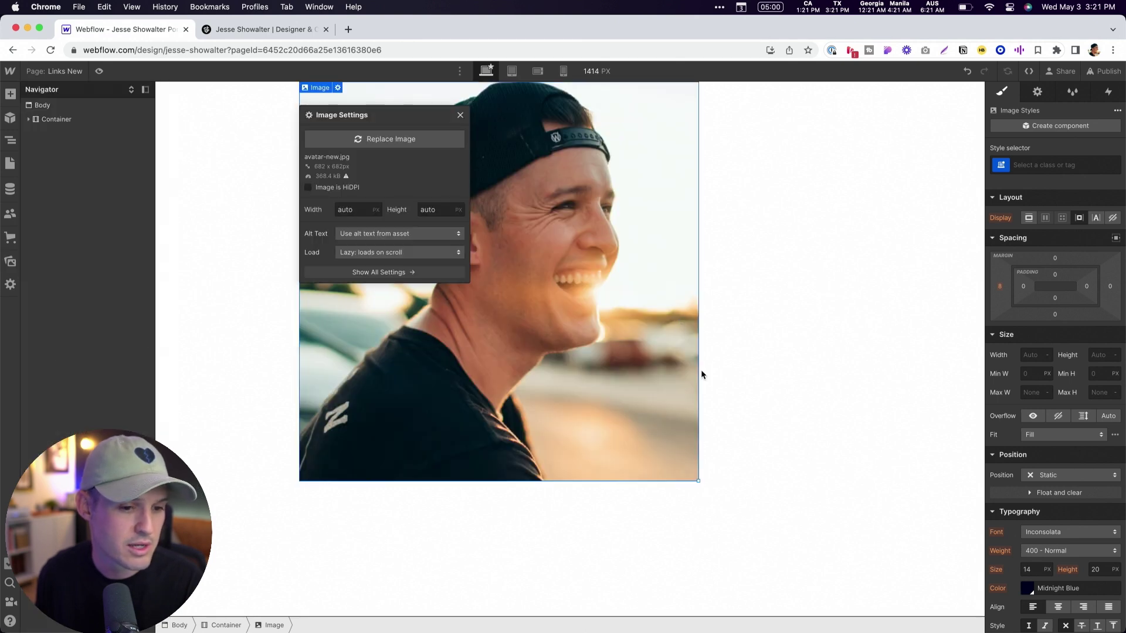
{"action": "left_click_drag", "start_coordinate": [698, 480], "coordinate": [346, 128]}
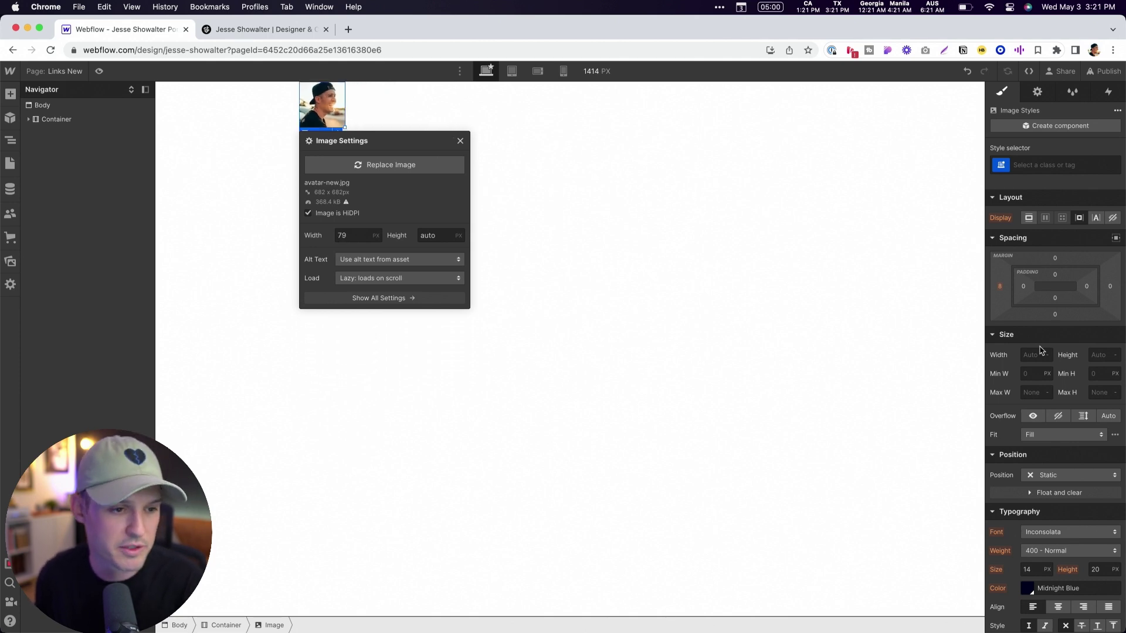
{"action": "scroll", "coordinate": [1092, 414], "scroll_direction": "down", "scroll_amount": 10}
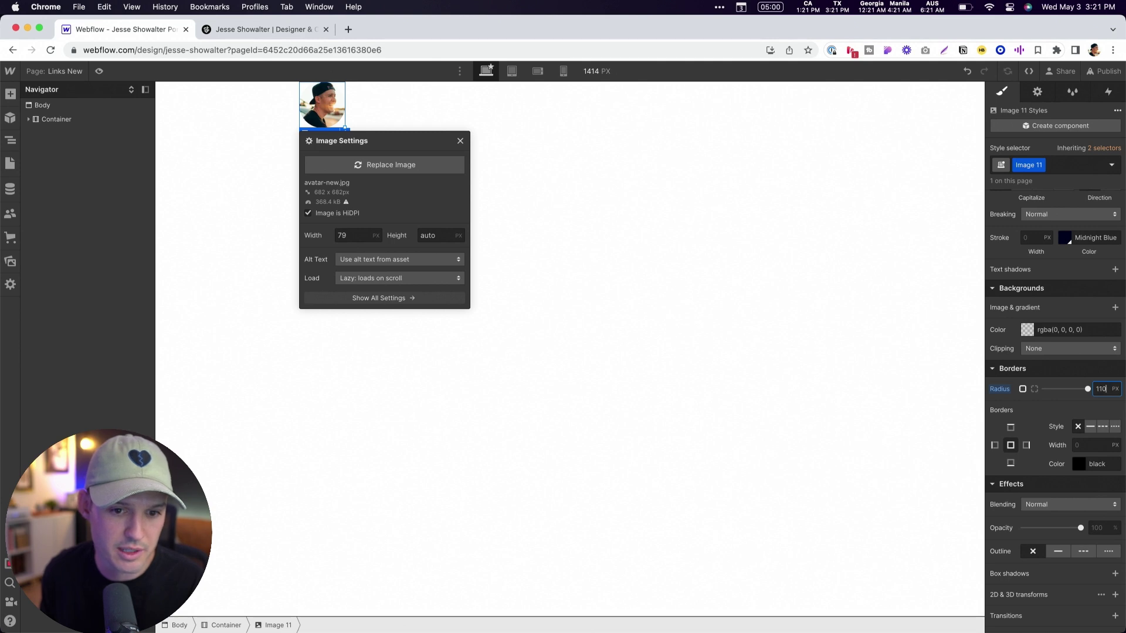
{"action": "left_click", "coordinate": [703, 347]}
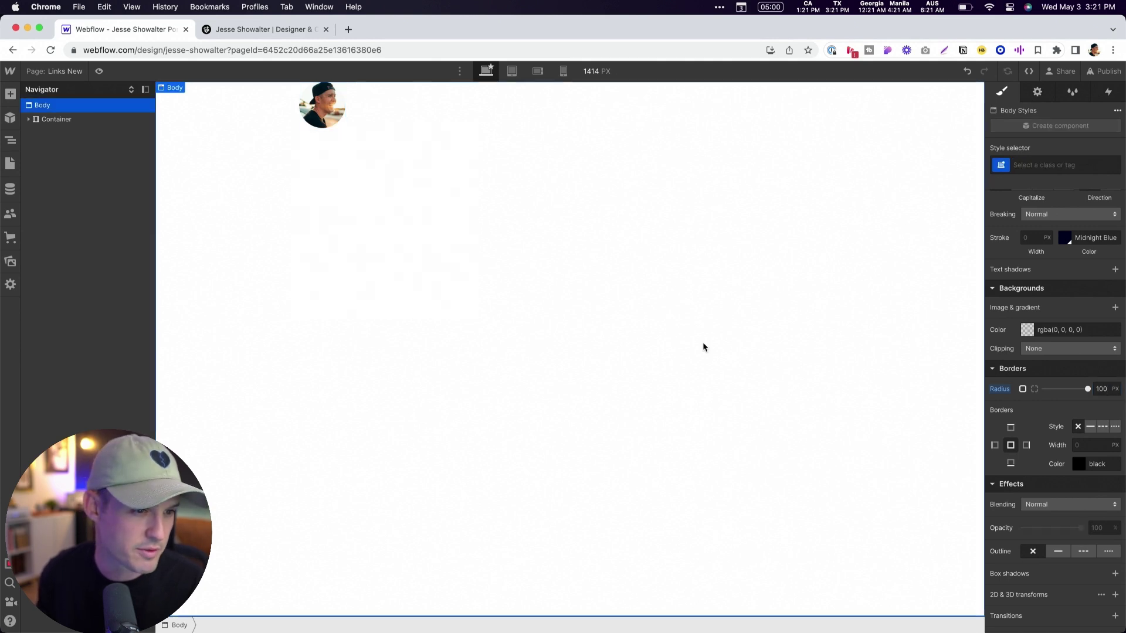
{"action": "left_click", "coordinate": [331, 111]}
Step: Add an H3 heading with the pasted greeting 'Hey friend 👋, I'm Jesse & I'm a Designer!'
{"action": "key", "text": "a"}
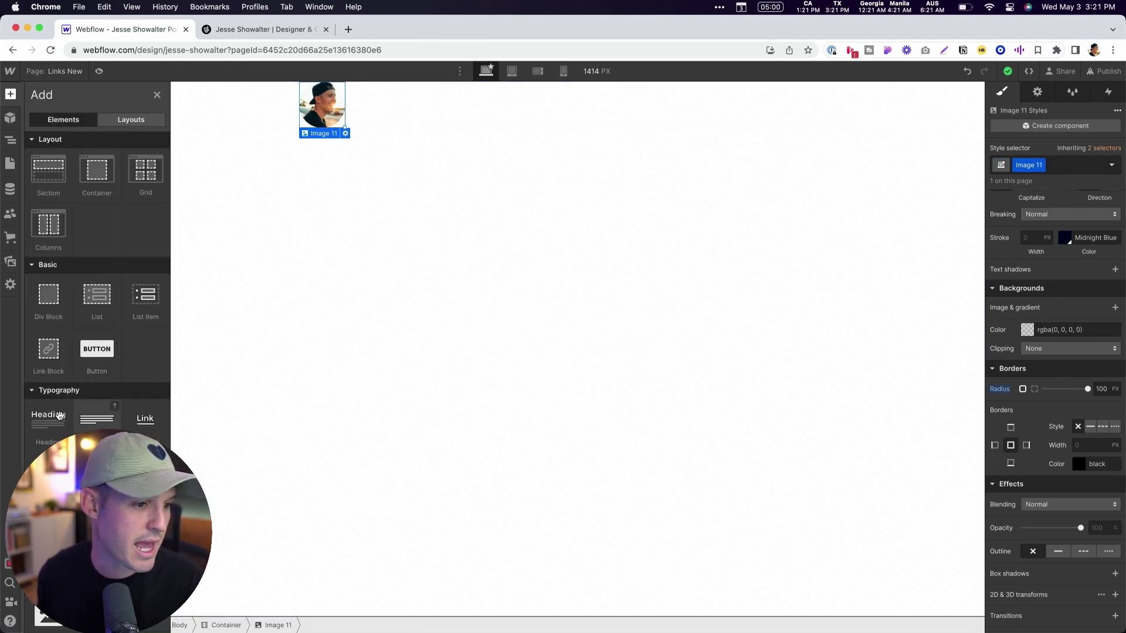
{"action": "left_click", "coordinate": [41, 426]}
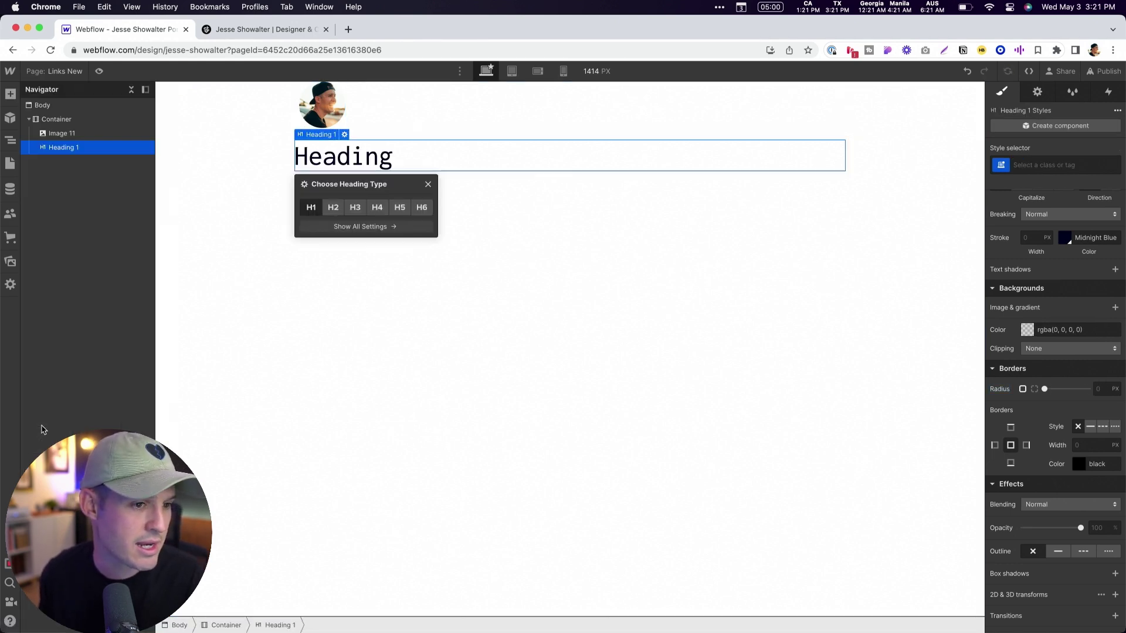
{"action": "left_click", "coordinate": [333, 207]}
{"action": "double_click", "coordinate": [331, 153]}
{"action": "key", "text": "super+a"}
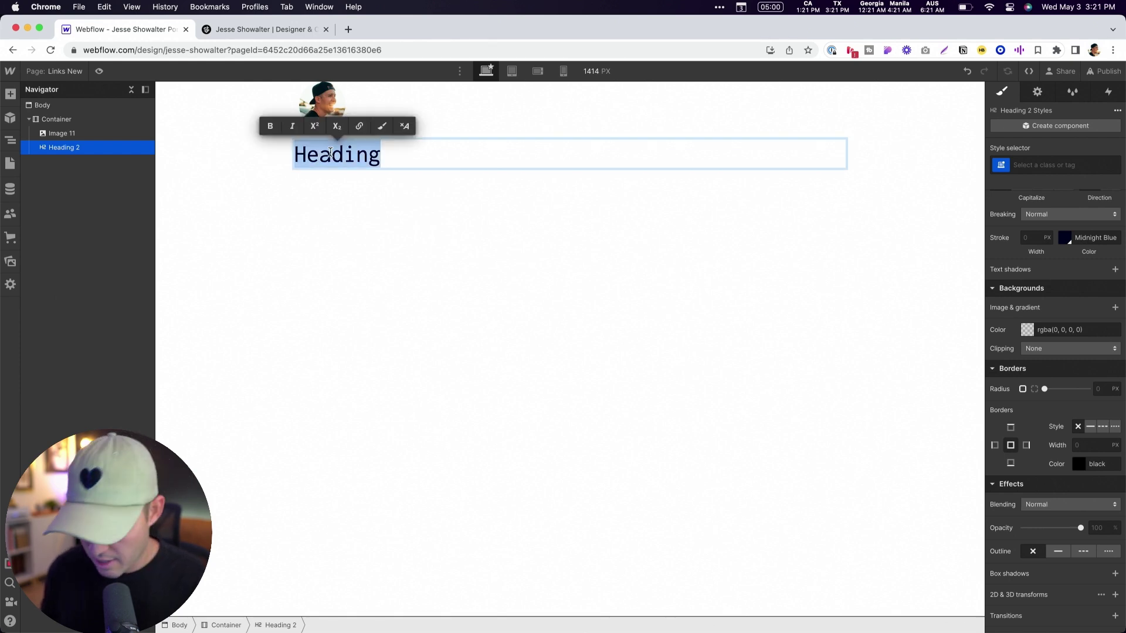
{"action": "key", "text": "super+v"}
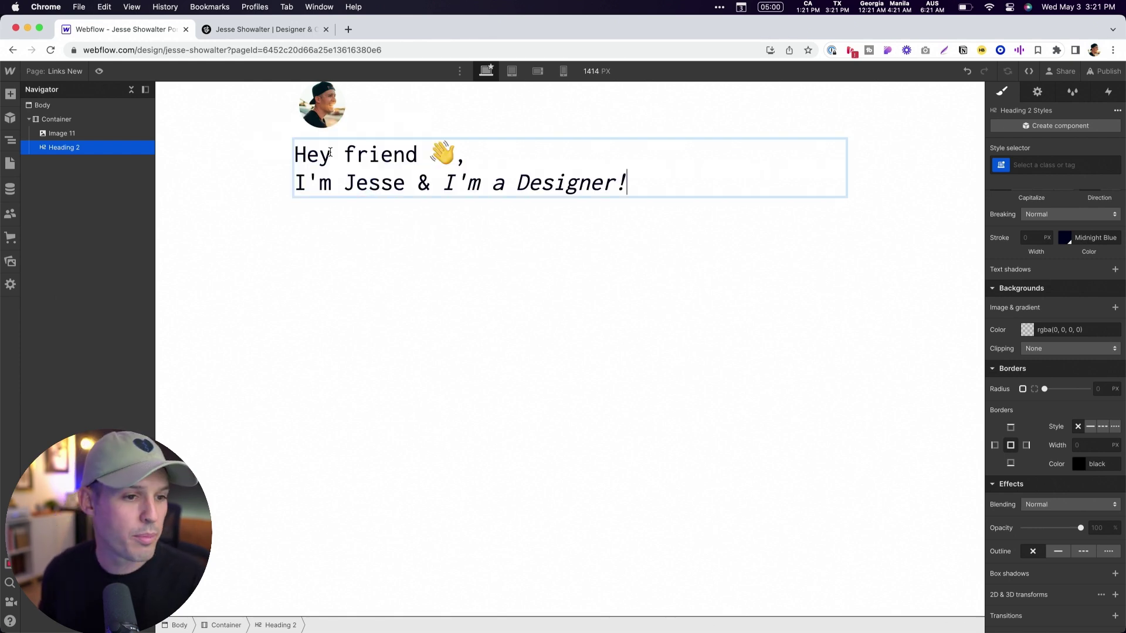
{"action": "left_click", "coordinate": [74, 150]}
{"action": "left_click", "coordinate": [345, 134]}
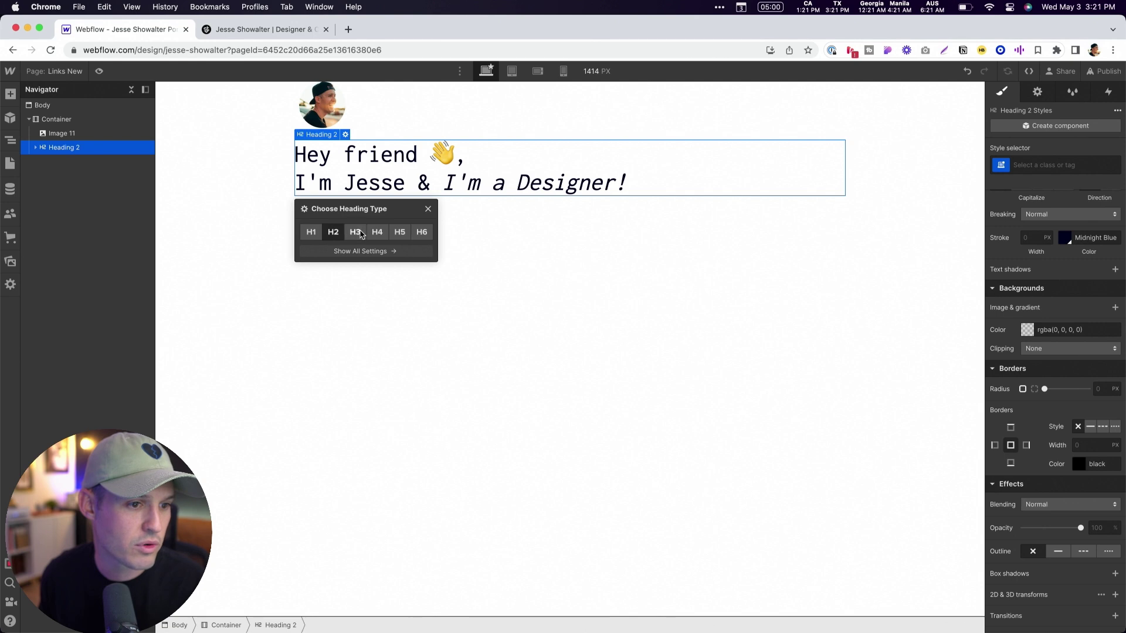
{"action": "left_click", "coordinate": [360, 233]}
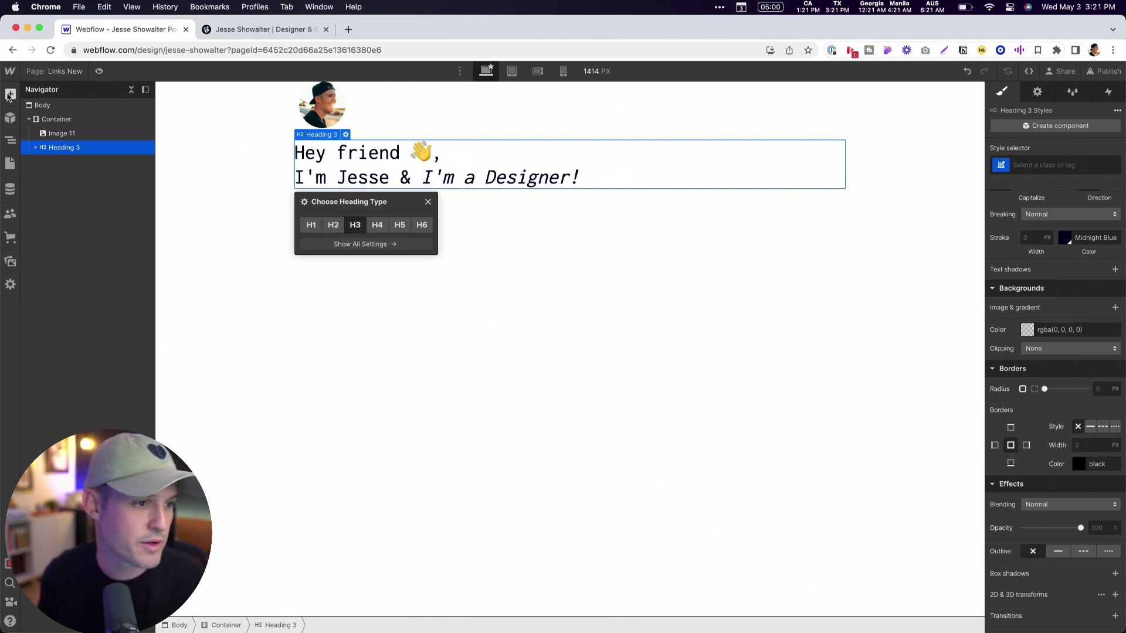
Step: Highlight the bio paragraph on the live links page to copy it
{"action": "left_click", "coordinate": [252, 32]}
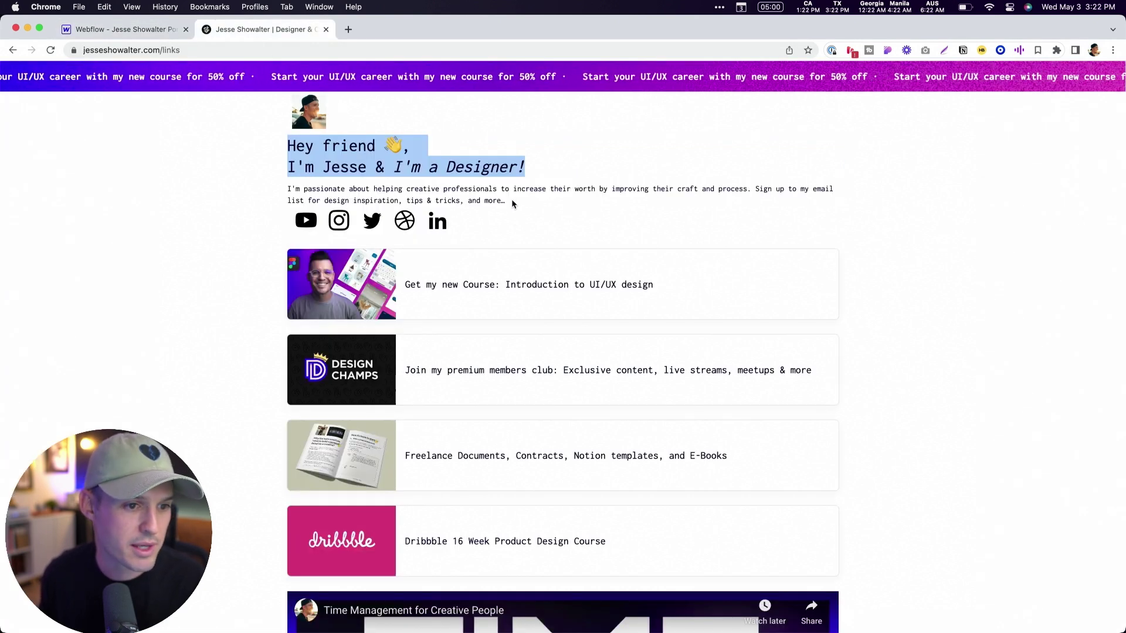
{"action": "left_click", "coordinate": [312, 195]}
{"action": "left_click_drag", "start_coordinate": [287, 188], "coordinate": [524, 202]}
{"action": "key", "text": "super+c"}
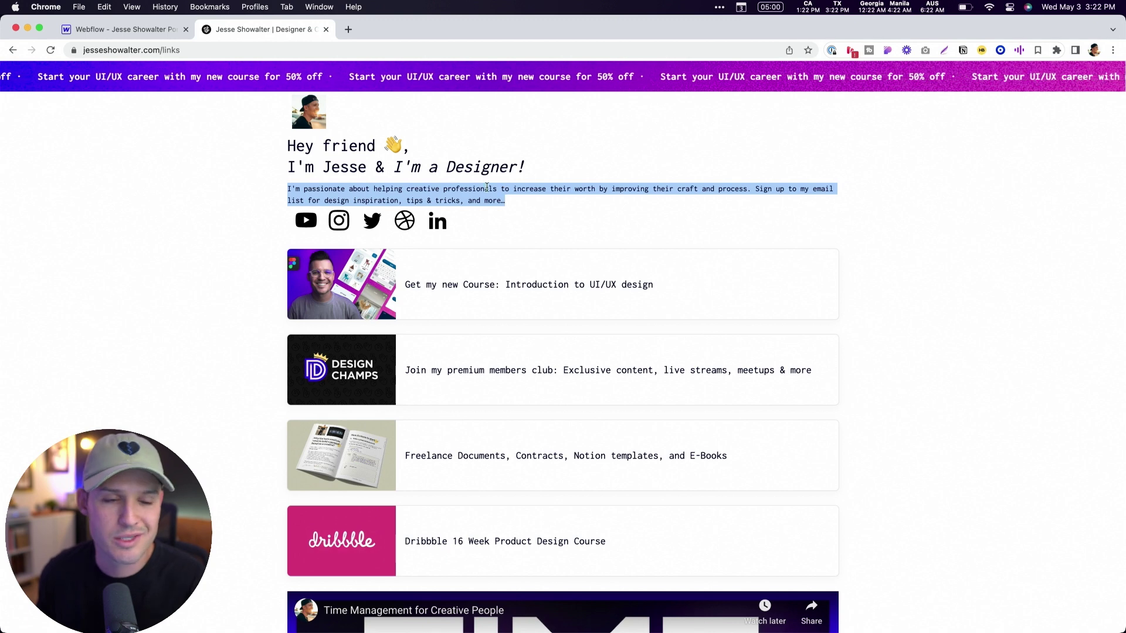
{"action": "left_click", "coordinate": [123, 29]}
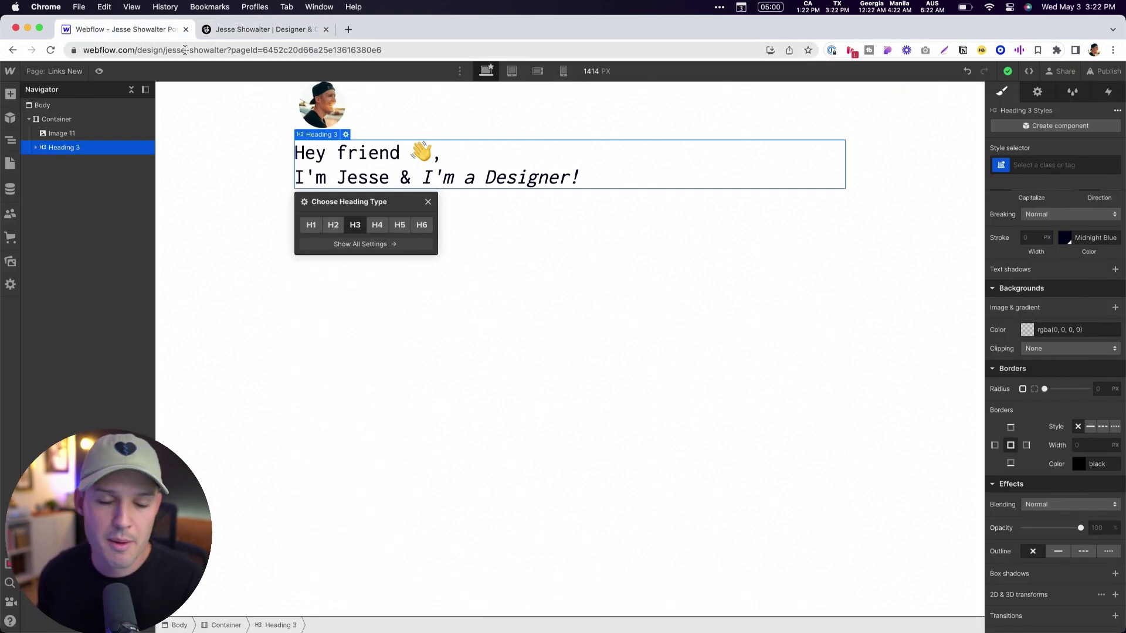
Step: Add a paragraph below the heading containing the pasted bio text, then compare with the live page
{"action": "left_click", "coordinate": [10, 95]}
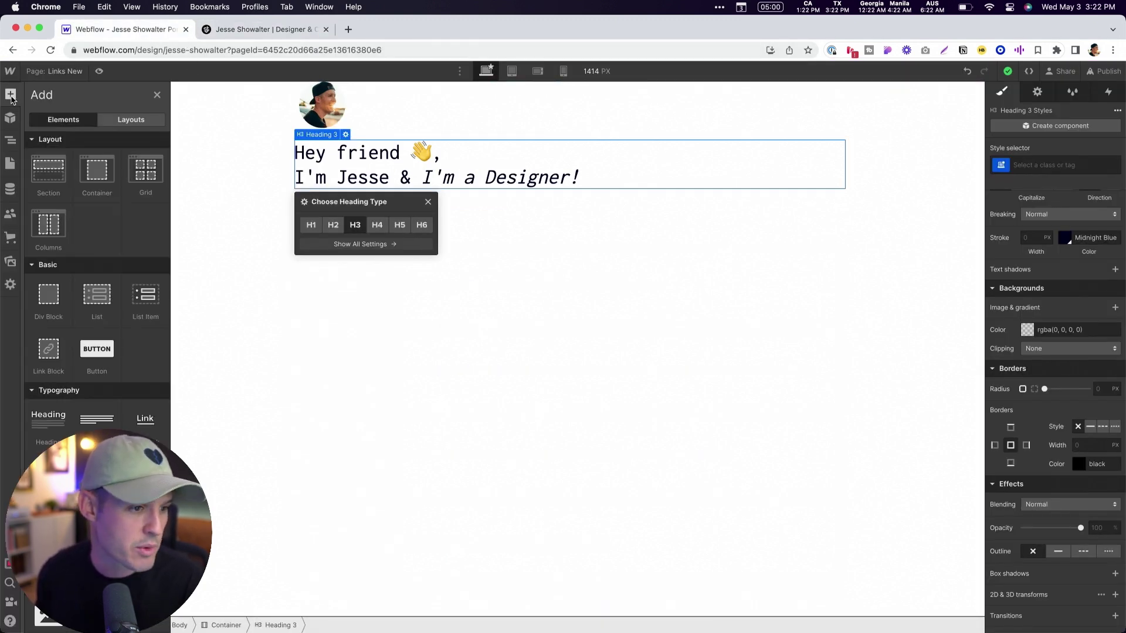
{"action": "left_click", "coordinate": [96, 418]}
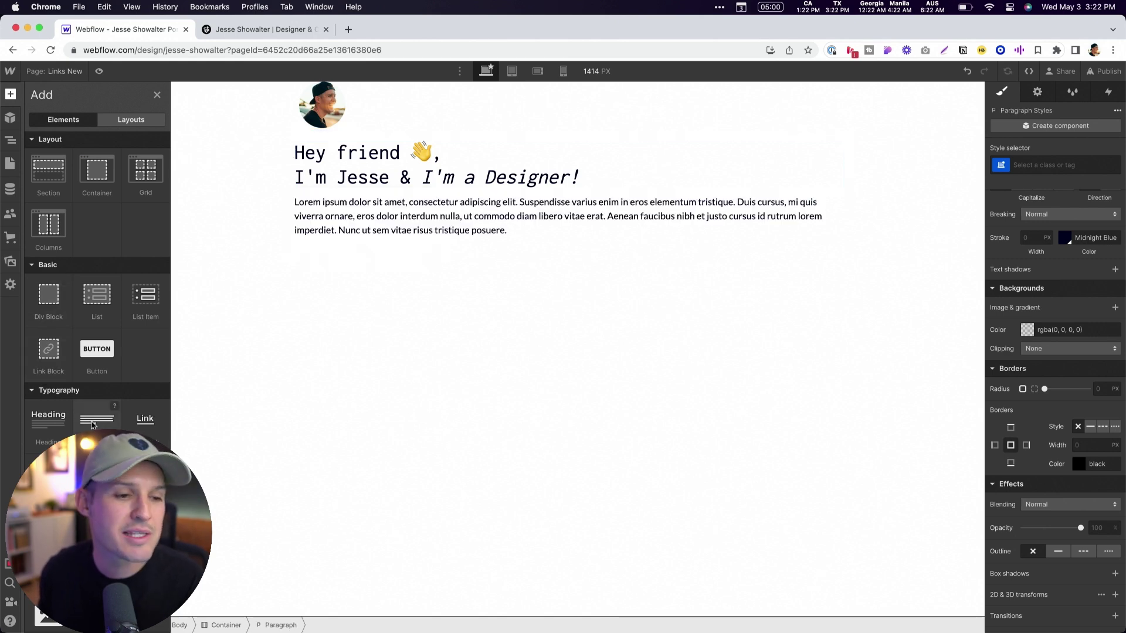
{"action": "key", "text": "z"}
{"action": "double_click", "coordinate": [439, 206]}
{"action": "key", "text": "super+a"}
{"action": "key", "text": "super+v"}
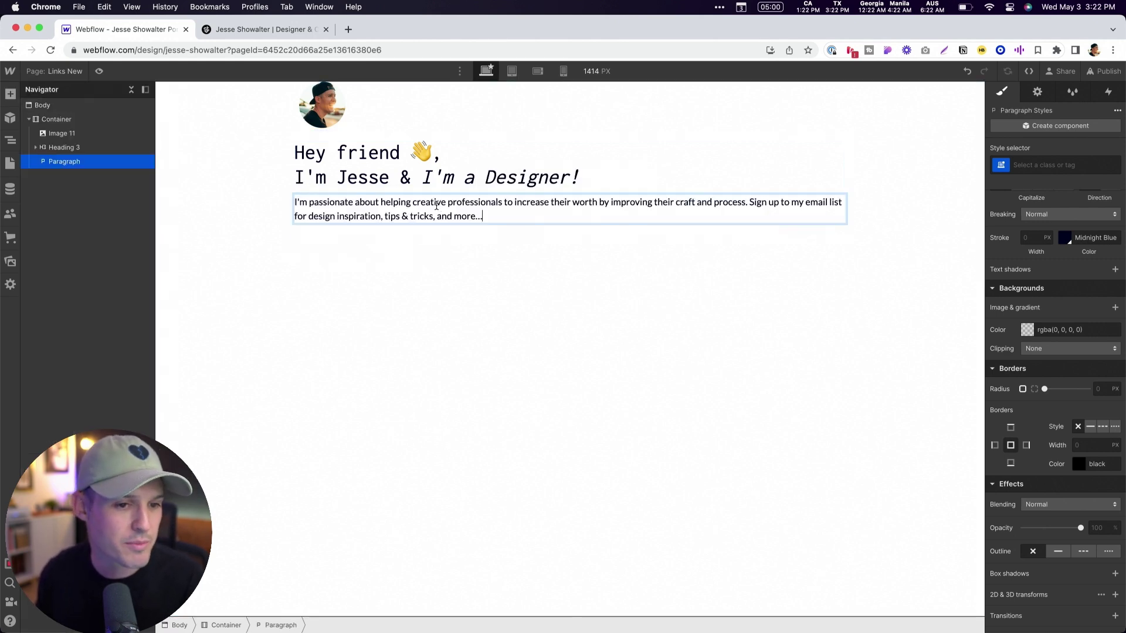
{"action": "key", "text": "Escape"}
{"action": "left_click", "coordinate": [703, 400]}
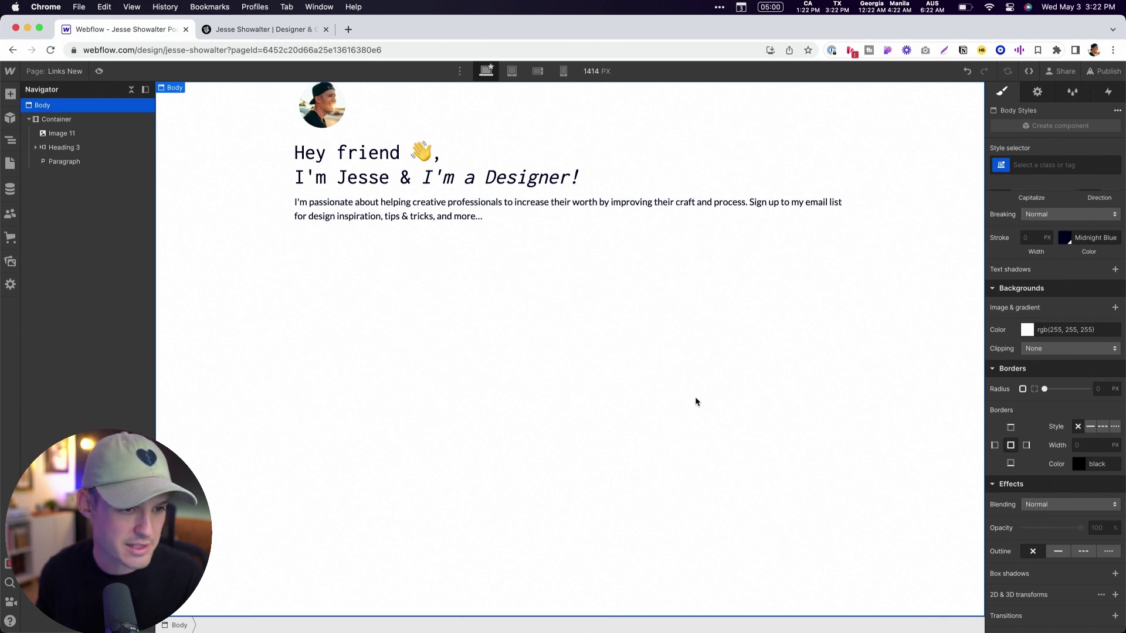
{"action": "left_click", "coordinate": [273, 31]}
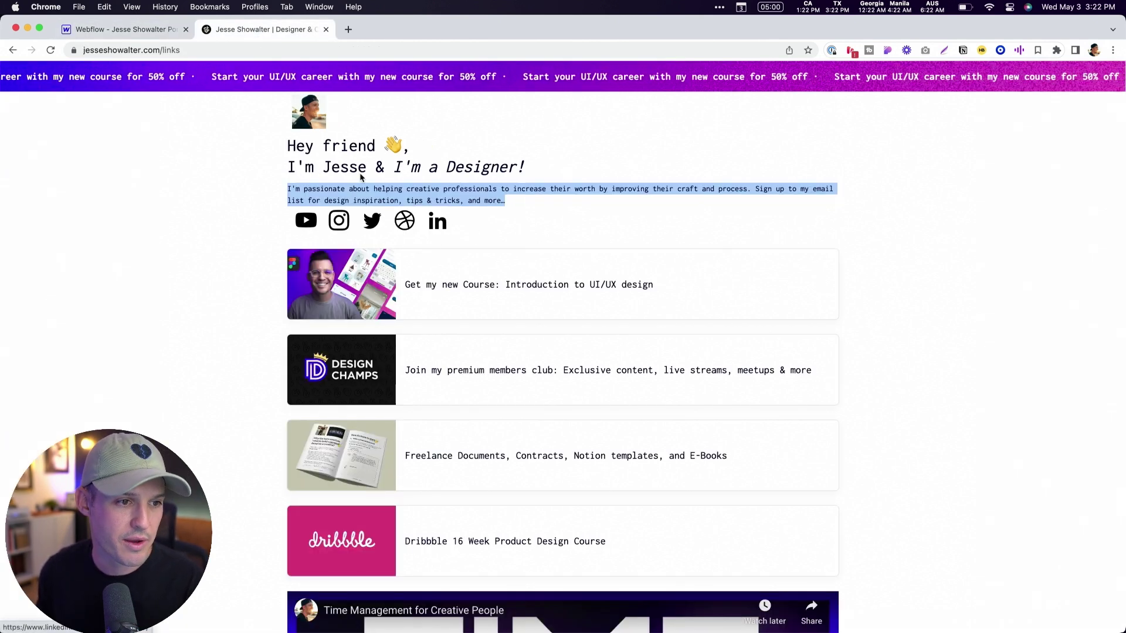
{"action": "left_click", "coordinate": [151, 32]}
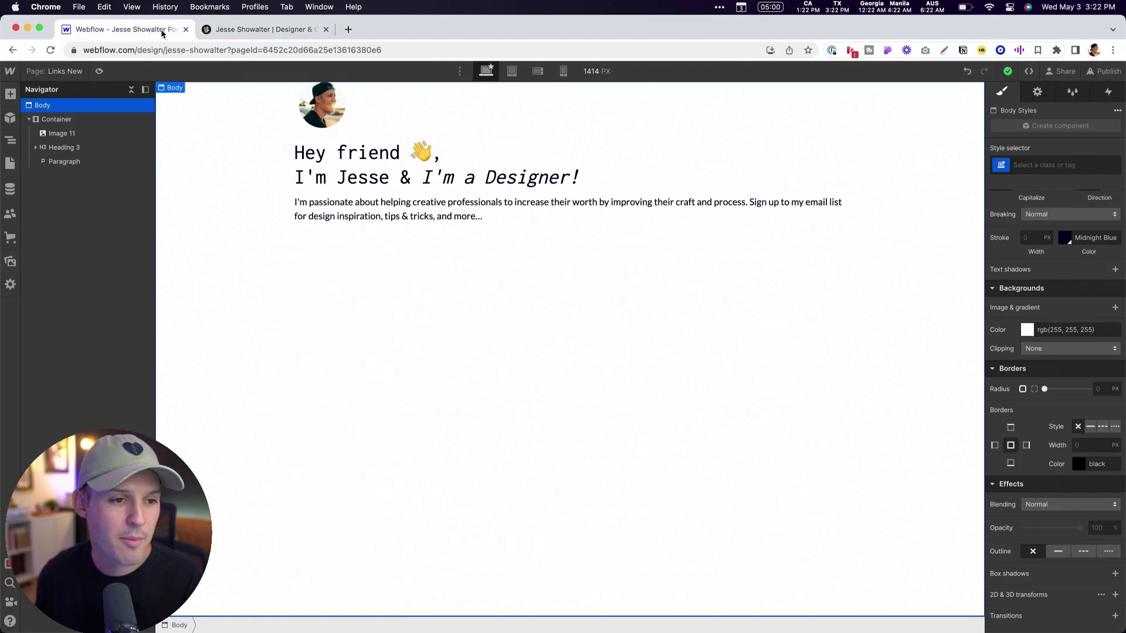
Step: Add a Div Block below the bio paragraph
{"action": "left_click", "coordinate": [65, 162]}
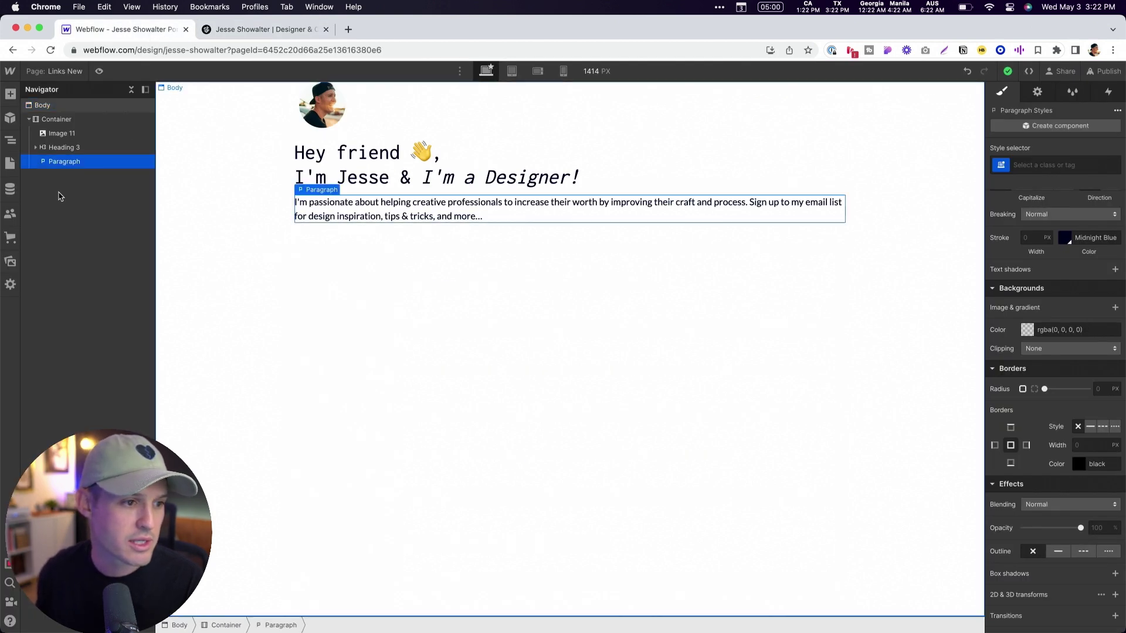
{"action": "left_click", "coordinate": [10, 94]}
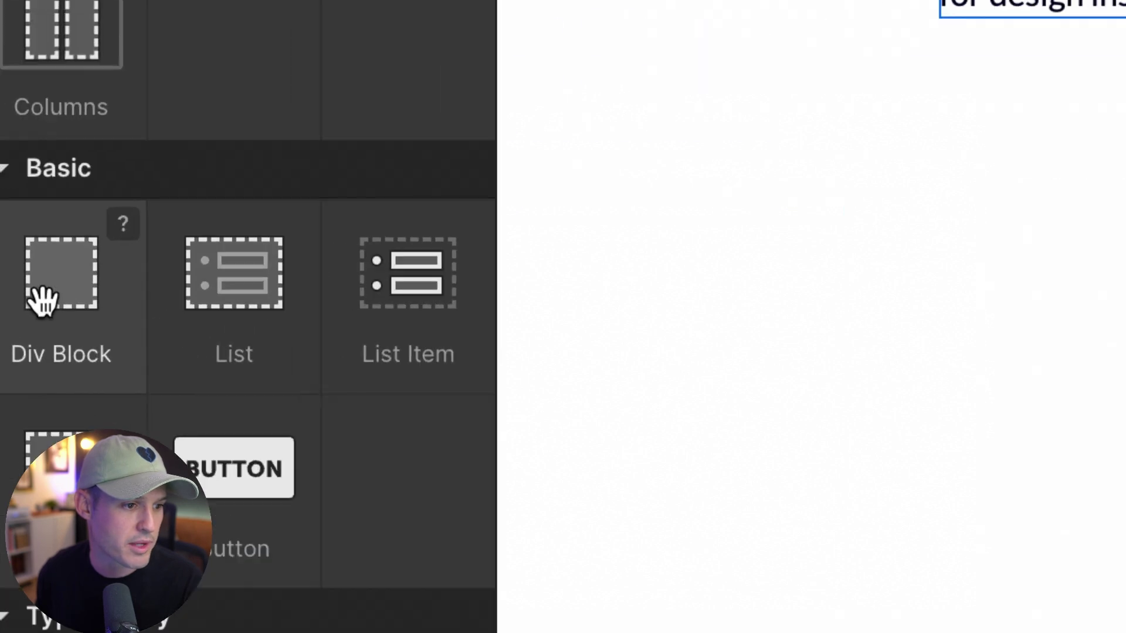
{"action": "left_click", "coordinate": [42, 299]}
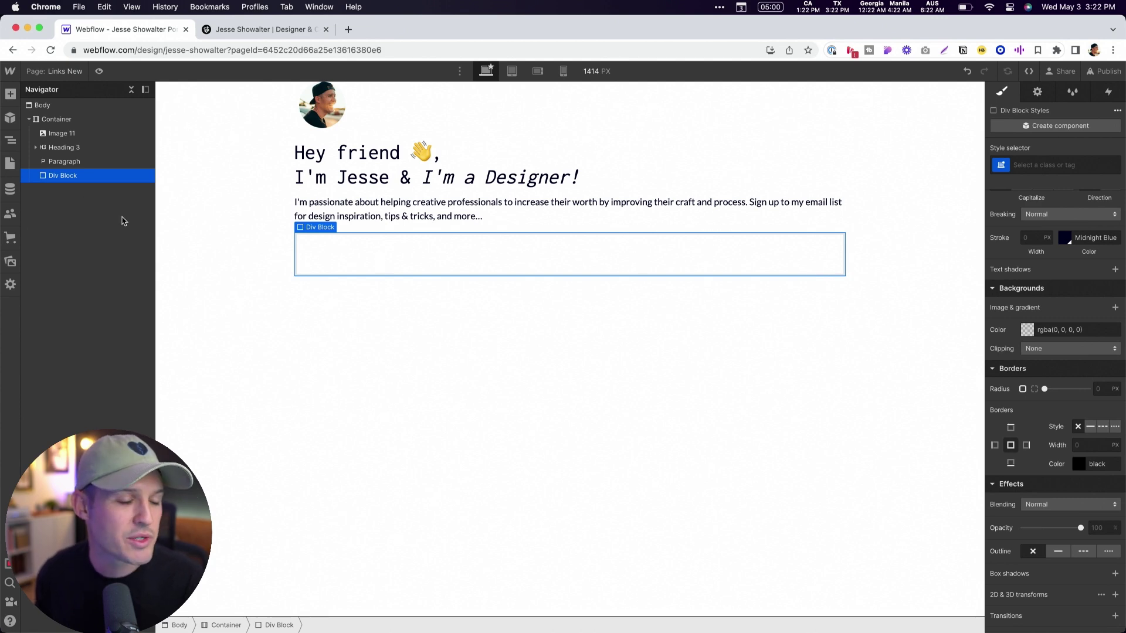
Step: Place a Link Block inside it holding an image of the icon-ig.svg Instagram icon
{"action": "left_click", "coordinate": [11, 95]}
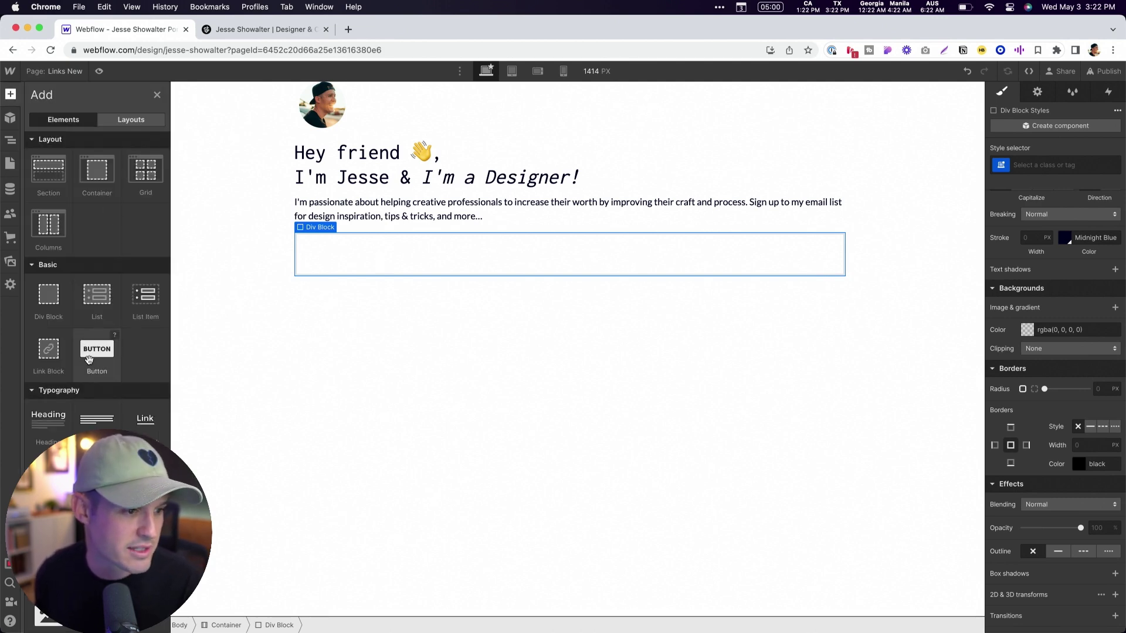
{"action": "left_click_drag", "start_coordinate": [52, 359], "coordinate": [293, 266]}
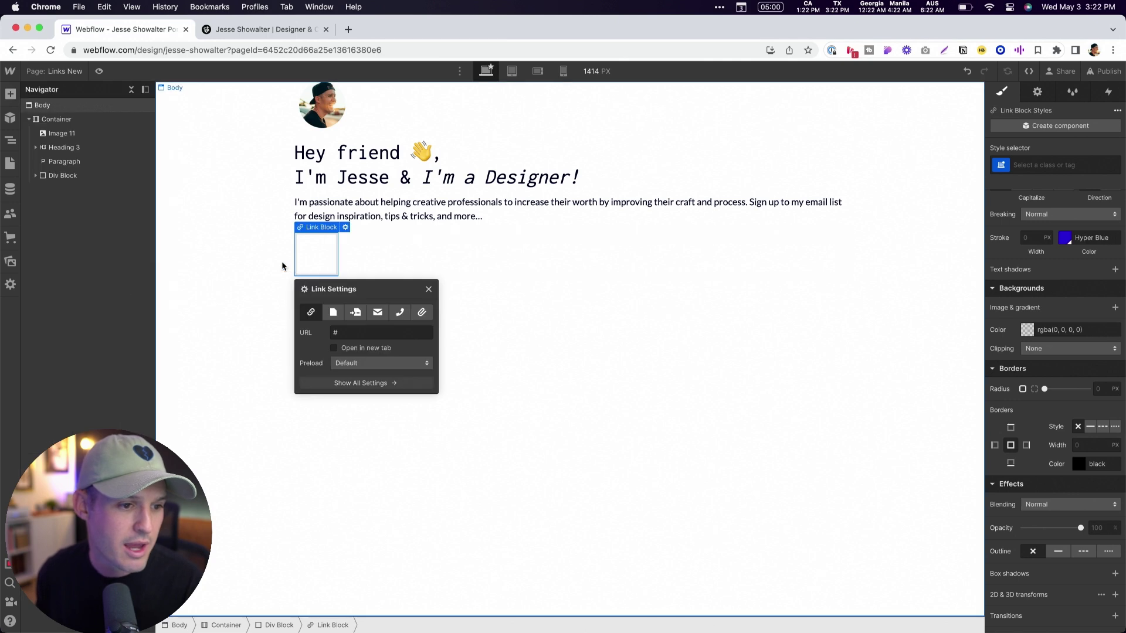
{"action": "key", "text": "a"}
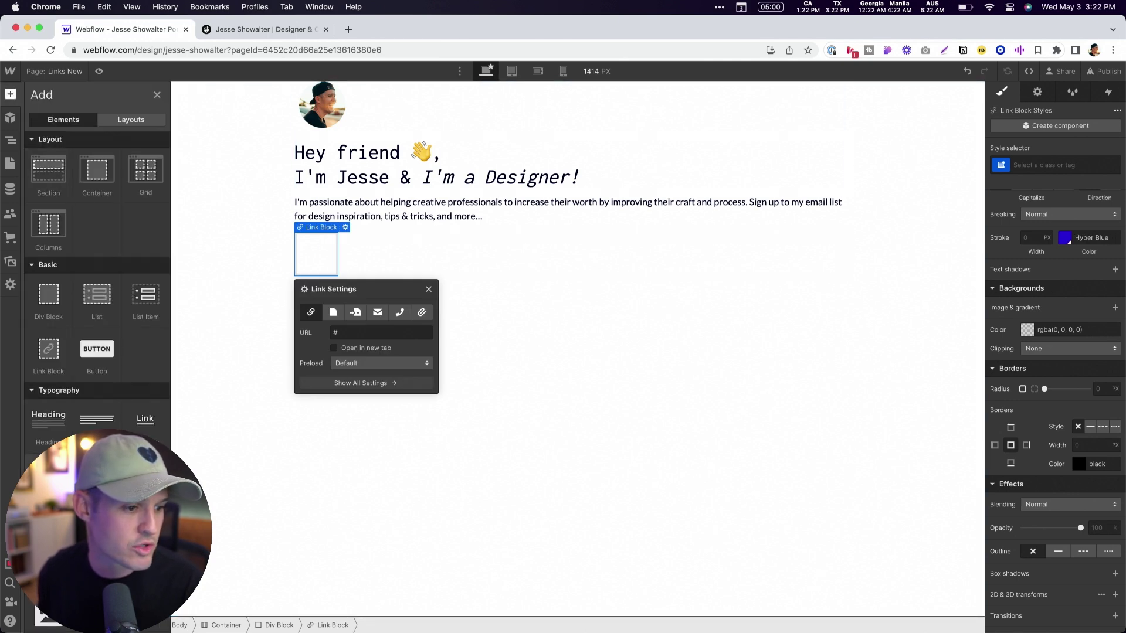
{"action": "left_click", "coordinate": [47, 623]}
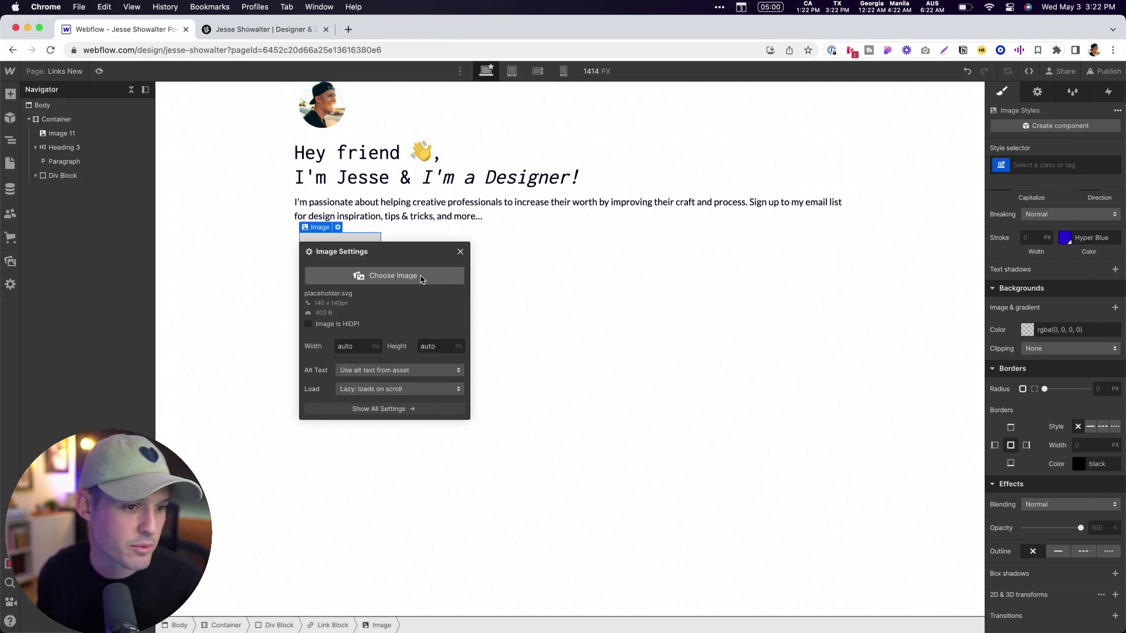
{"action": "left_click", "coordinate": [390, 277]}
{"action": "scroll", "coordinate": [139, 333], "scroll_direction": "down", "scroll_amount": 10}
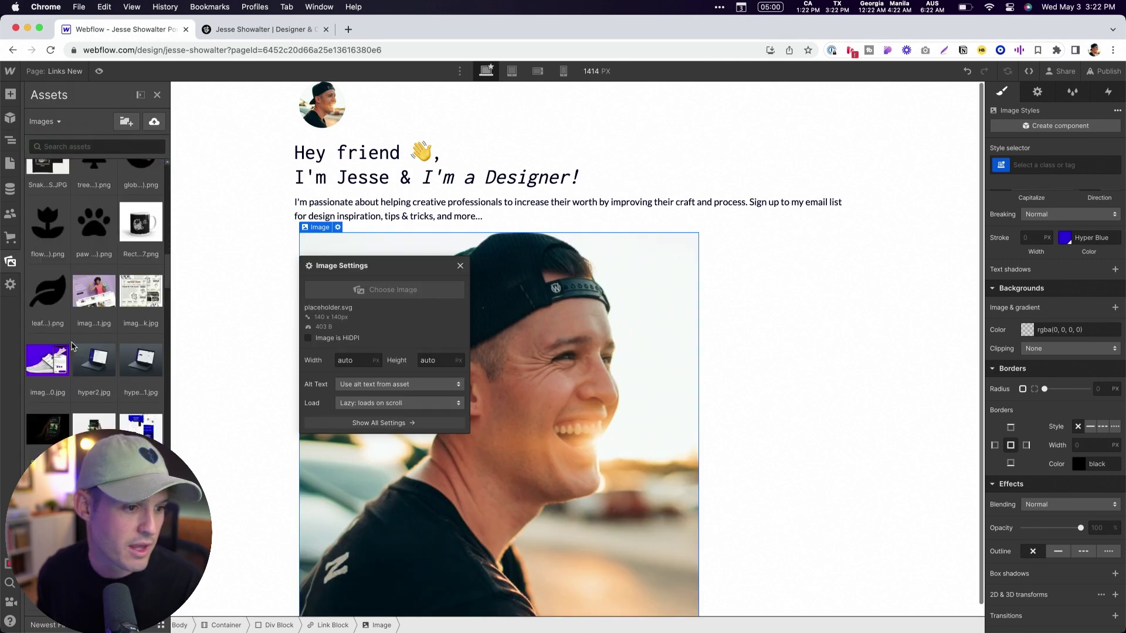
{"action": "scroll", "coordinate": [94, 351], "scroll_direction": "down", "scroll_amount": 5}
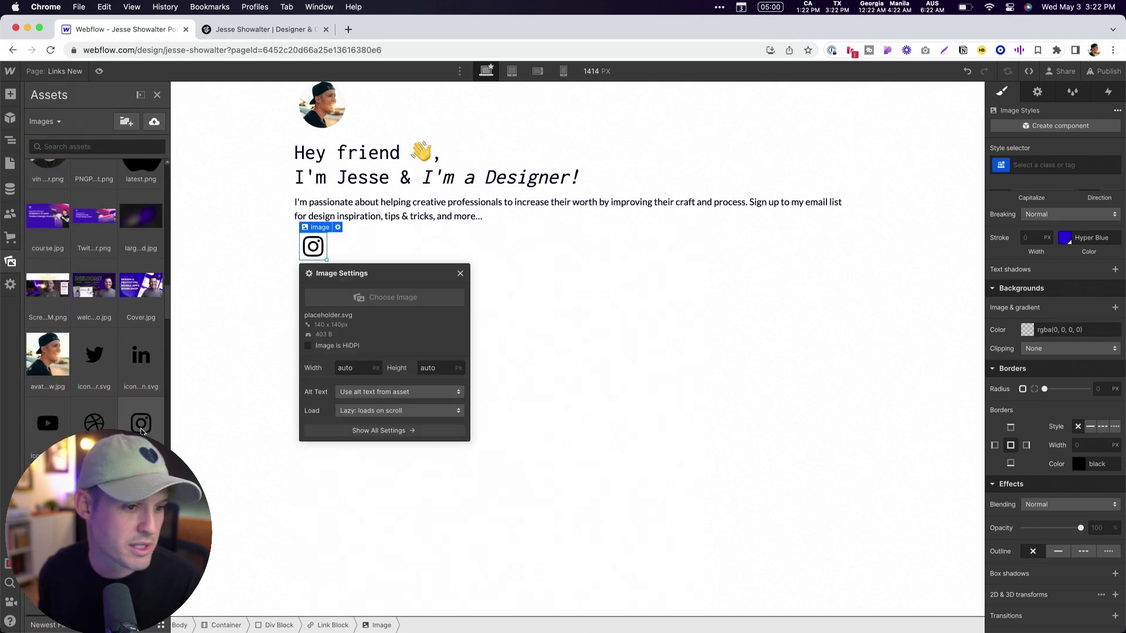
{"action": "left_click", "coordinate": [141, 428]}
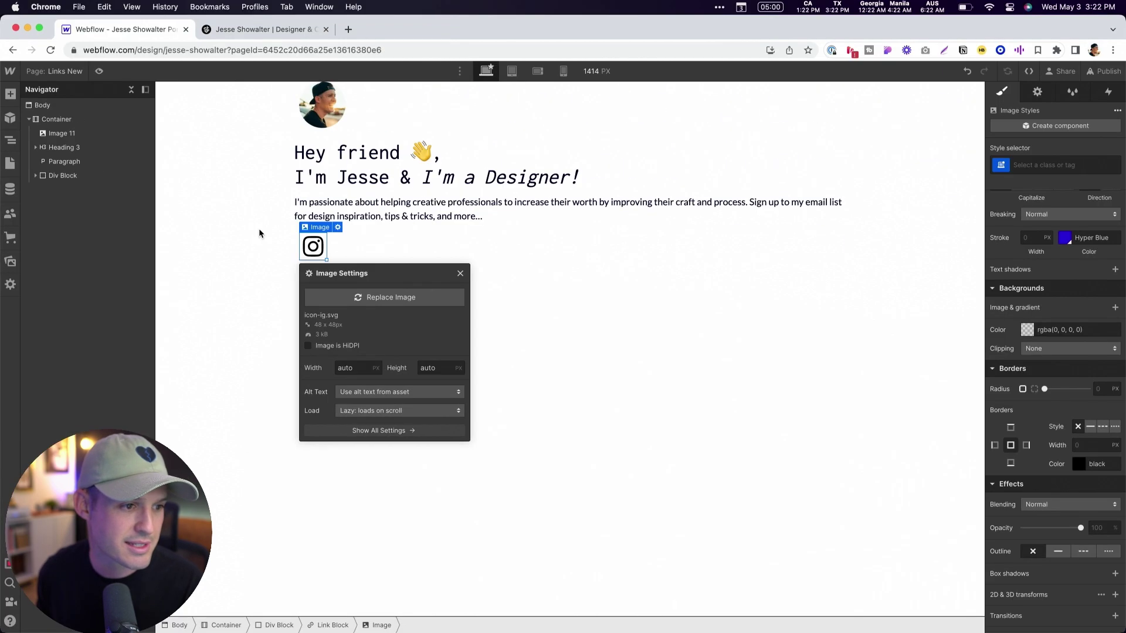
{"action": "left_click", "coordinate": [64, 176]}
Step: Duplicate the Instagram link block to make five icon links
{"action": "left_click", "coordinate": [35, 176]}
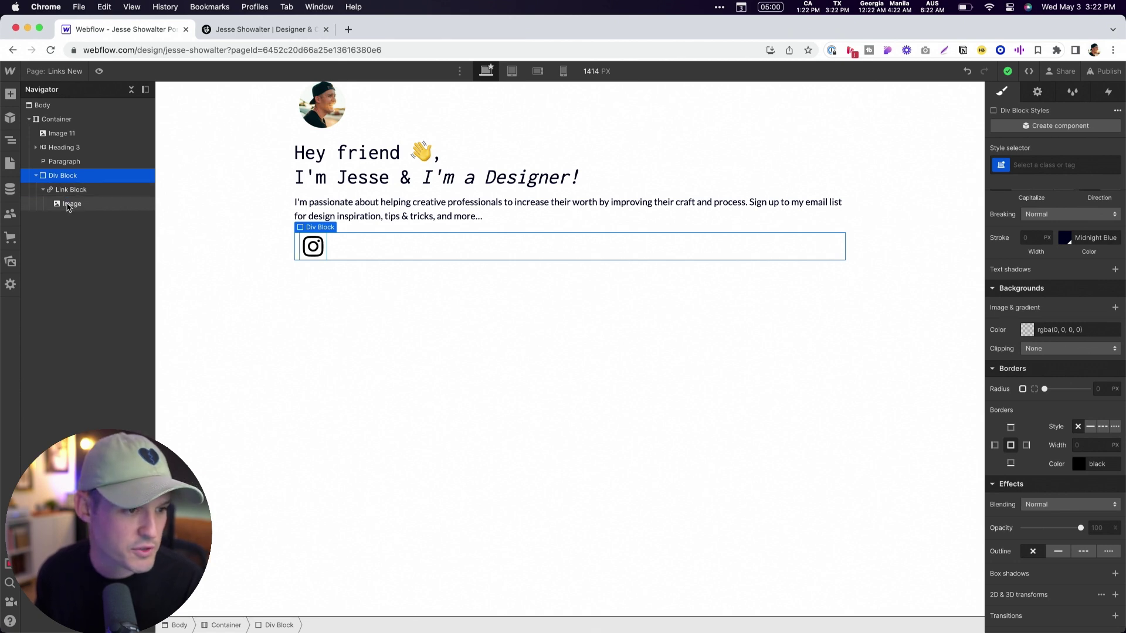
{"action": "left_click", "coordinate": [70, 191]}
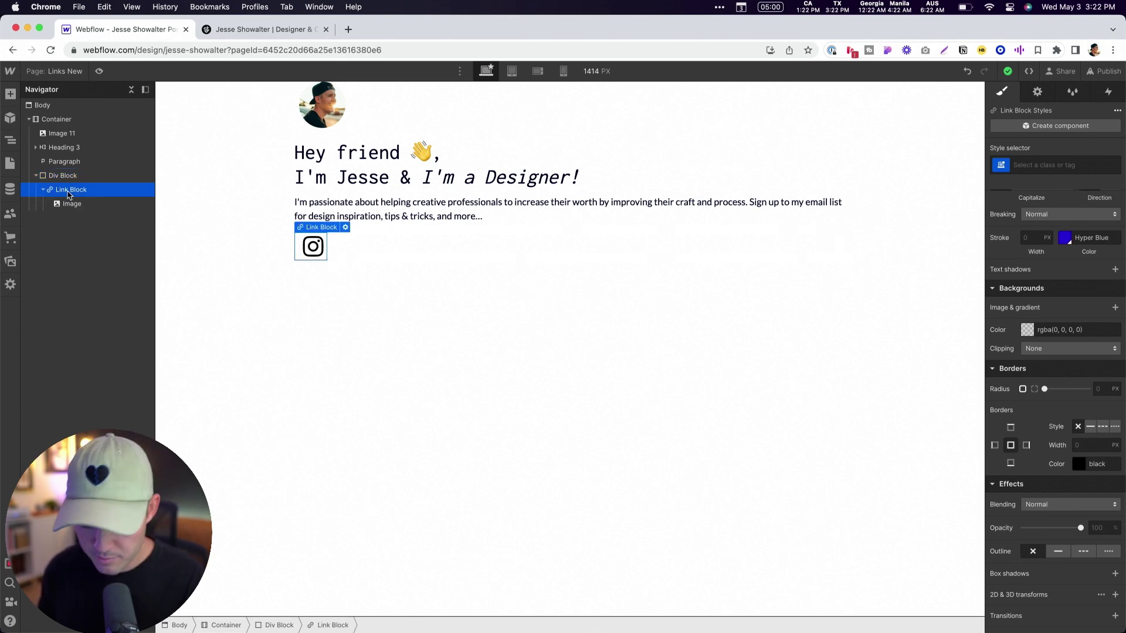
{"action": "key", "text": "super+d"}
{"action": "key", "text": "super+d"}
{"action": "key", "text": "super+d"}
{"action": "key", "text": "super+d"}
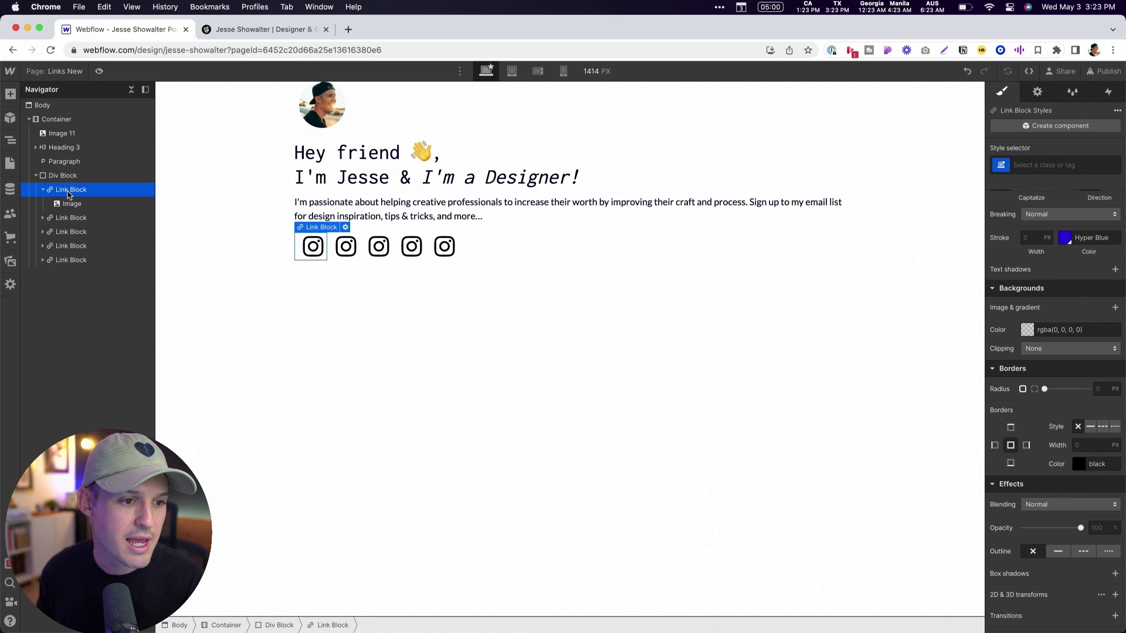
Step: Set the icon wrapper Div Block 10 to inline-block and check it at phone width
{"action": "left_click", "coordinate": [68, 177]}
{"action": "scroll", "coordinate": [1077, 193], "scroll_direction": "up", "scroll_amount": 10}
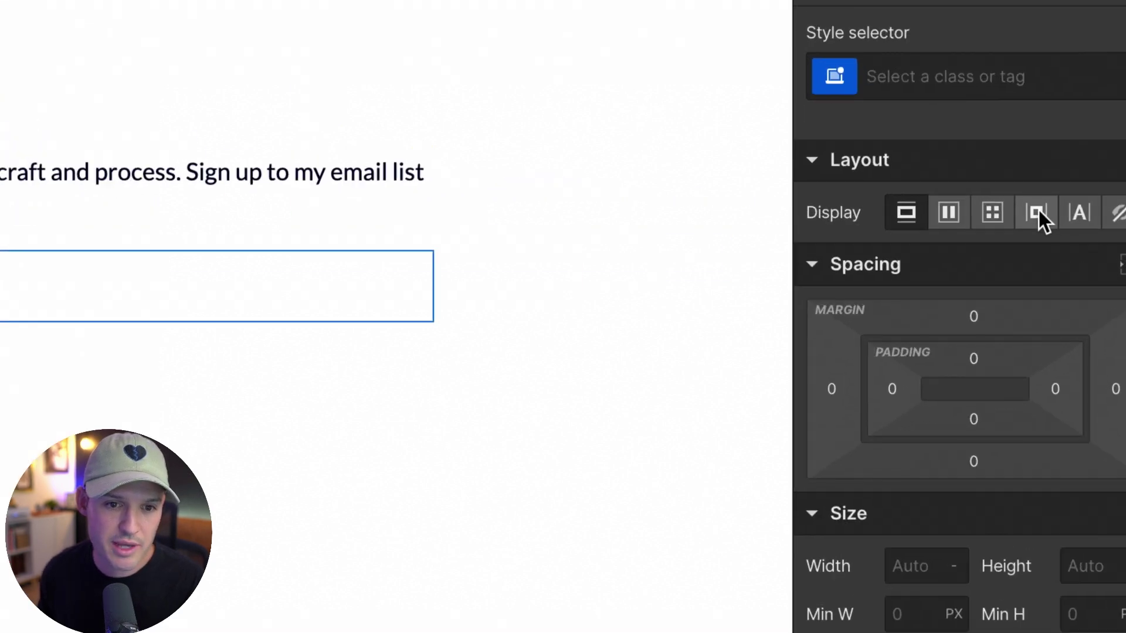
{"action": "left_click", "coordinate": [1039, 210]}
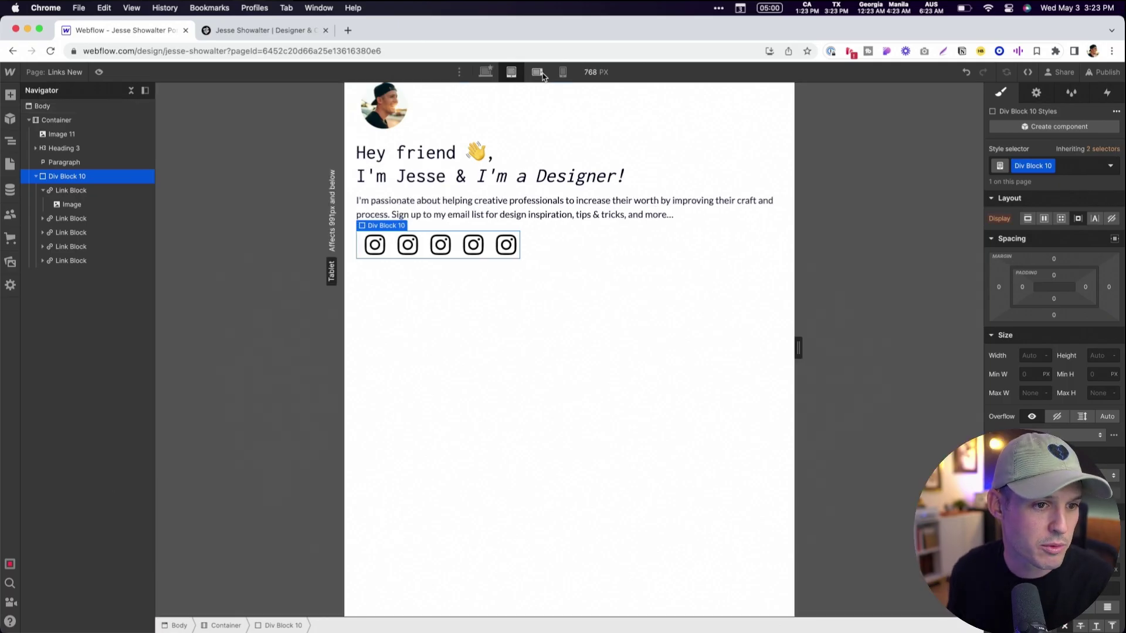
{"action": "left_click", "coordinate": [563, 73]}
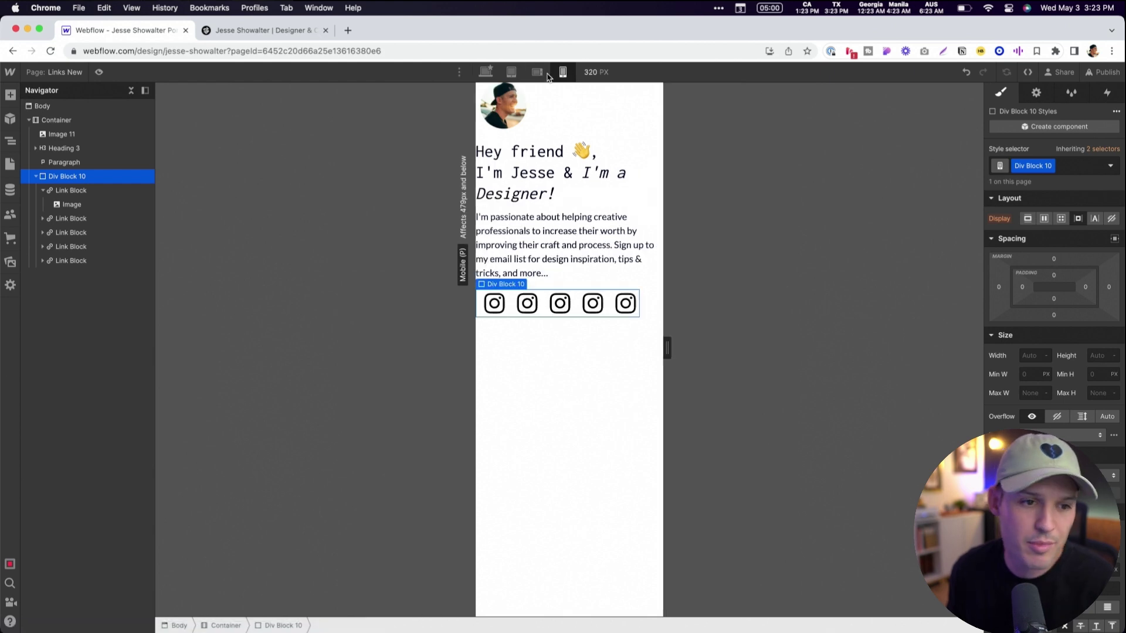
{"action": "left_click", "coordinate": [486, 73]}
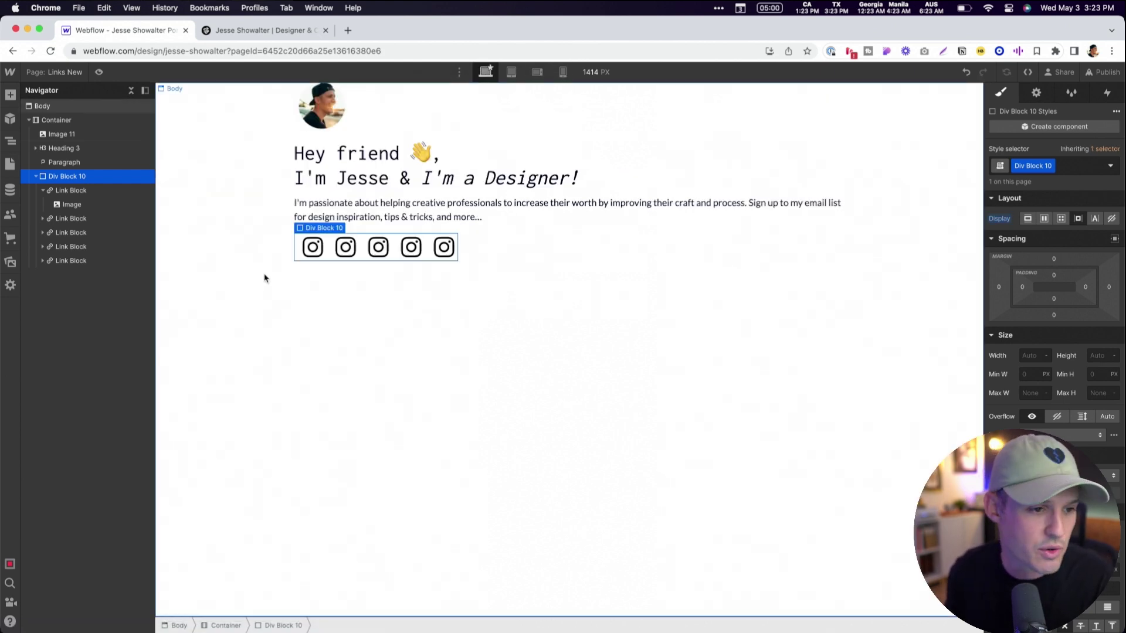
Step: Replace the duplicate icons with the Dribbble, YouTube, LinkedIn and Twitter SVGs
{"action": "left_click", "coordinate": [312, 260]}
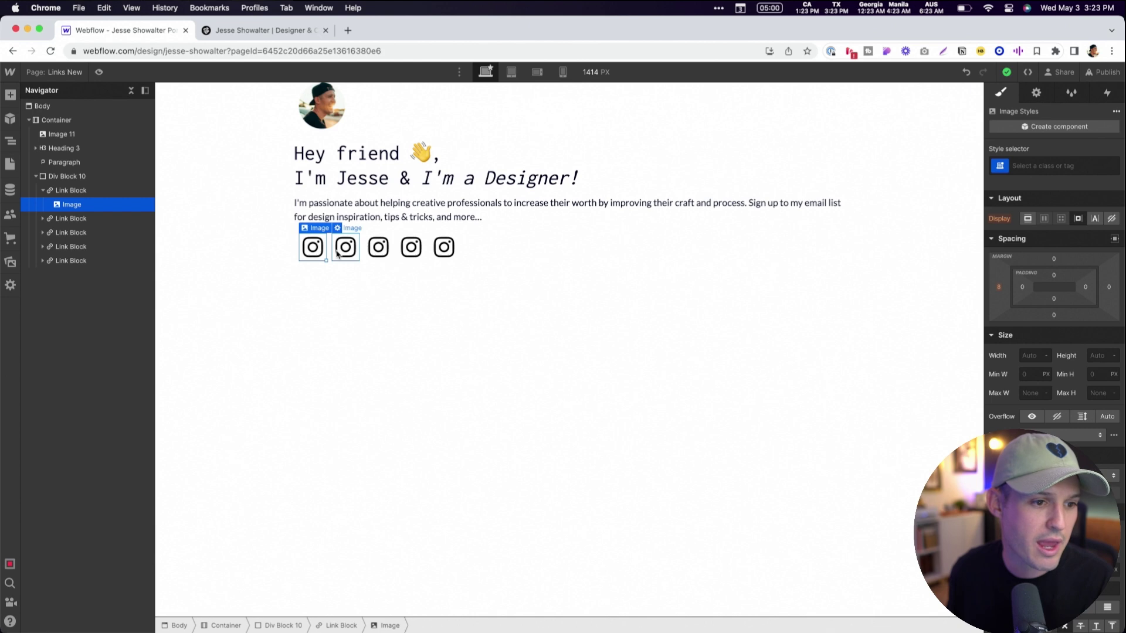
{"action": "left_click", "coordinate": [339, 252]}
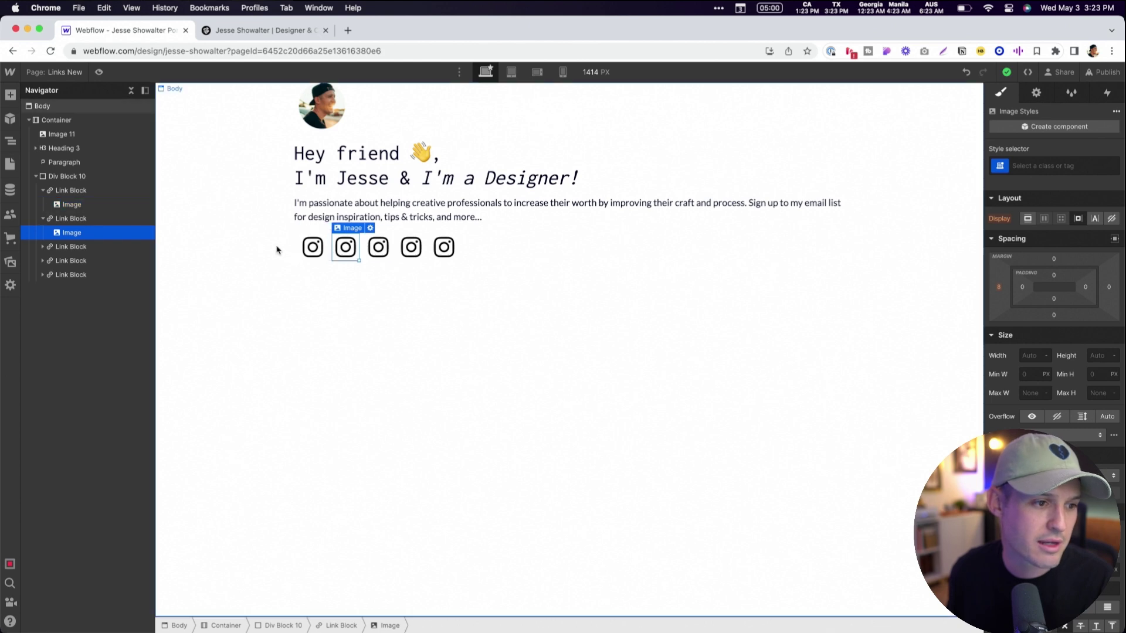
{"action": "left_click", "coordinate": [370, 228]}
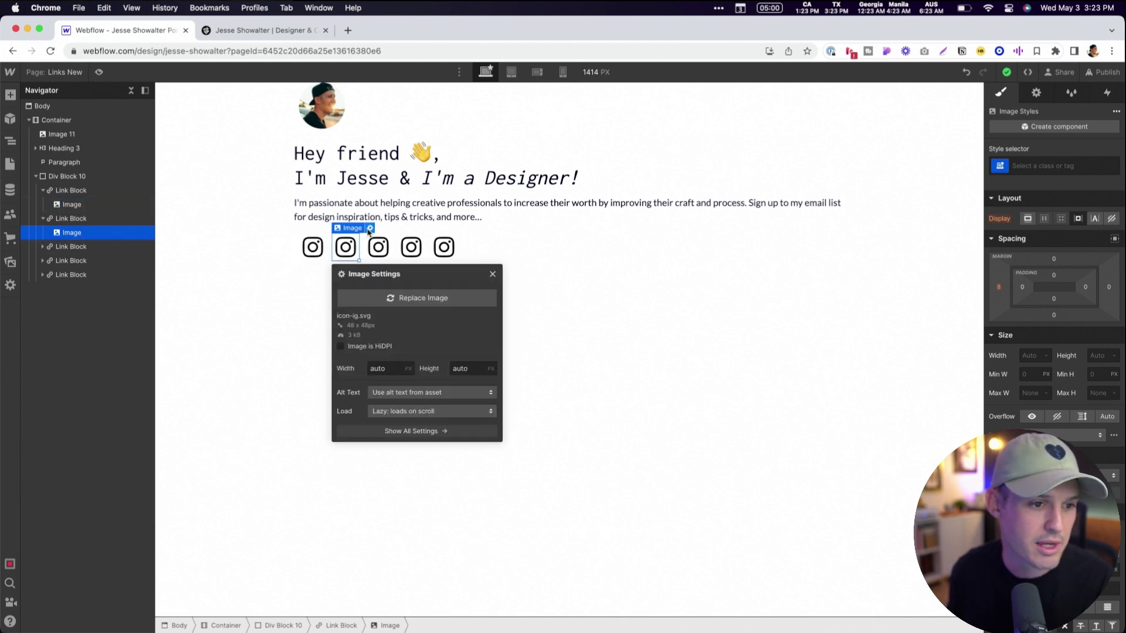
{"action": "left_click", "coordinate": [393, 298]}
{"action": "scroll", "coordinate": [117, 423], "scroll_direction": "down", "scroll_amount": 10}
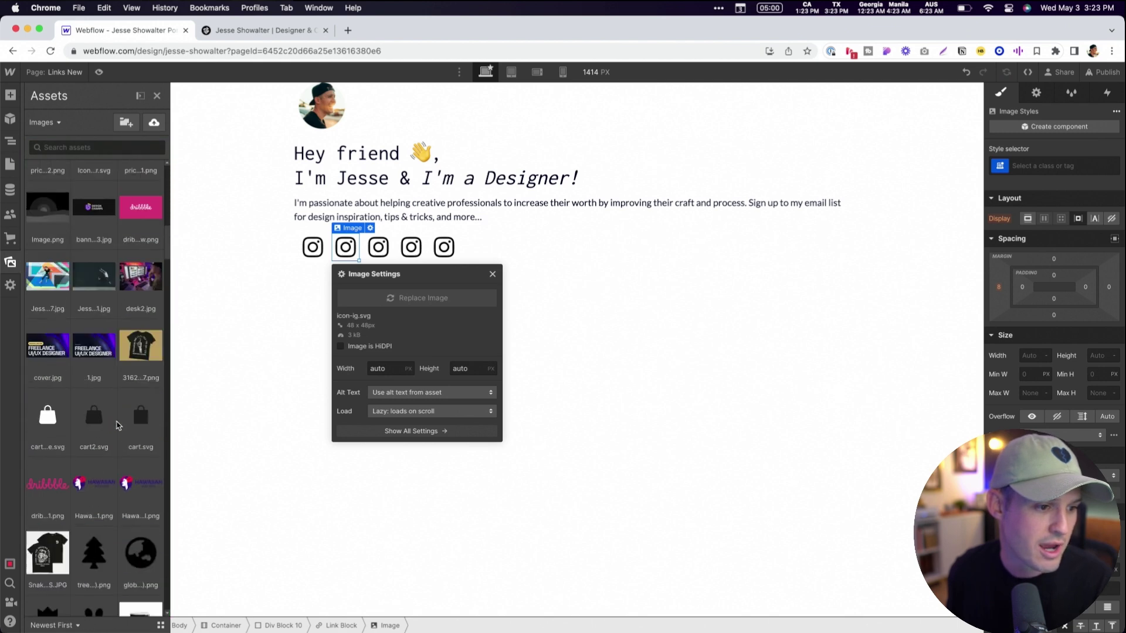
{"action": "left_click", "coordinate": [94, 604]}
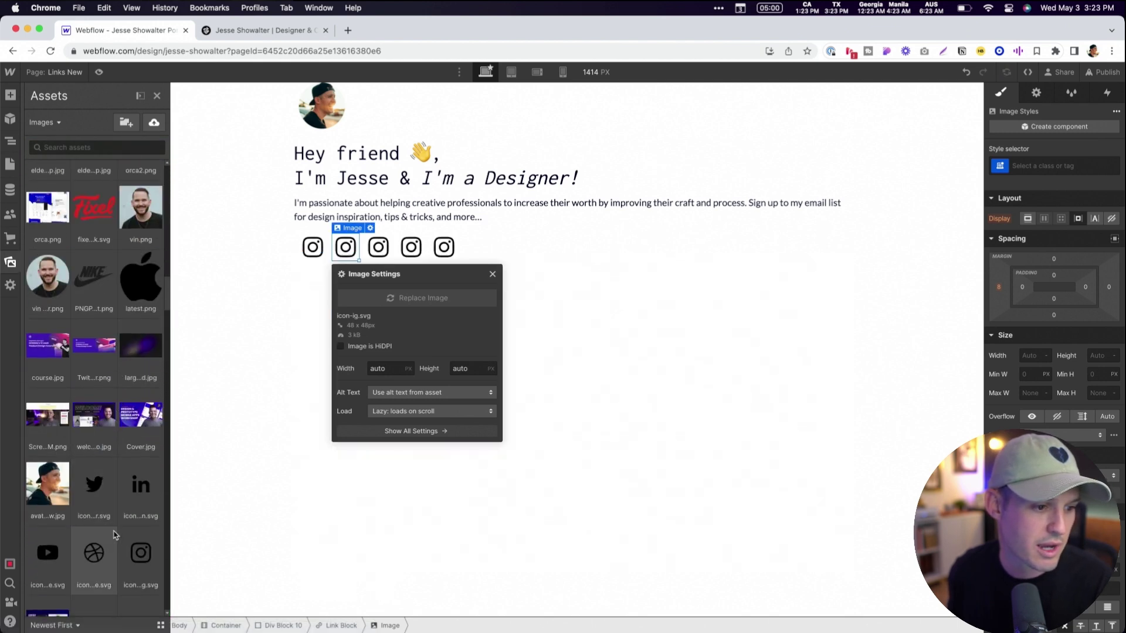
{"action": "left_click", "coordinate": [378, 247]}
{"action": "left_click", "coordinate": [48, 451]}
{"action": "left_click", "coordinate": [411, 247]}
{"action": "left_click", "coordinate": [141, 382]}
Step: Remove the generic Image class from the social icon images
{"action": "left_click", "coordinate": [444, 247]}
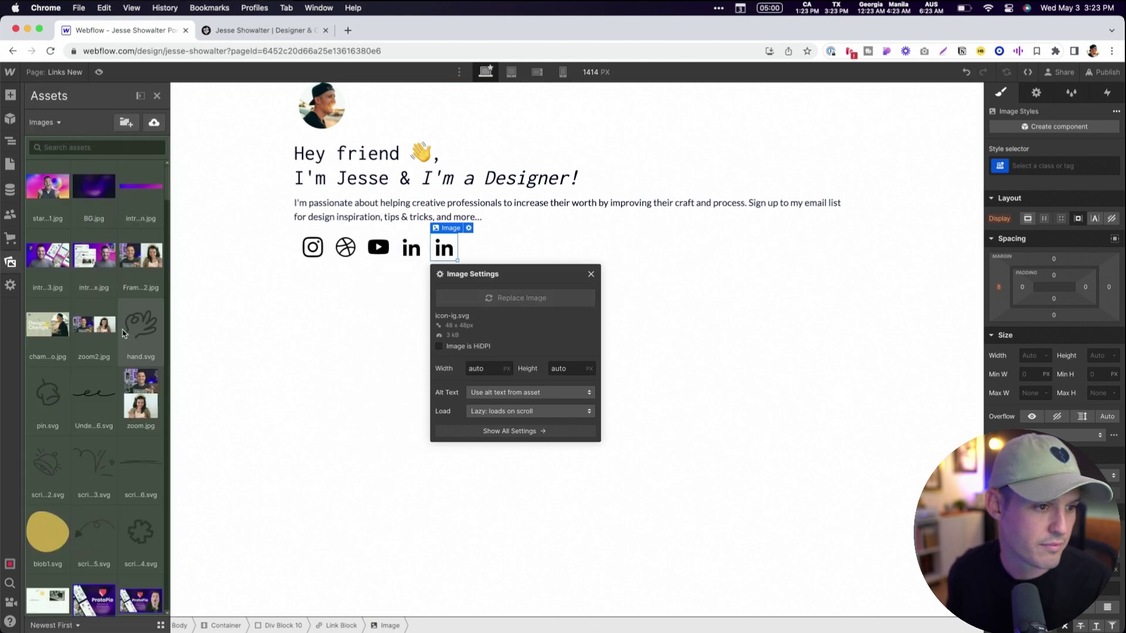
{"action": "left_click", "coordinate": [94, 382]}
{"action": "left_click", "coordinate": [10, 141]}
{"action": "left_click", "coordinate": [308, 247]}
{"action": "left_click", "coordinate": [1042, 167]}
{"action": "left_click", "coordinate": [1033, 209]}
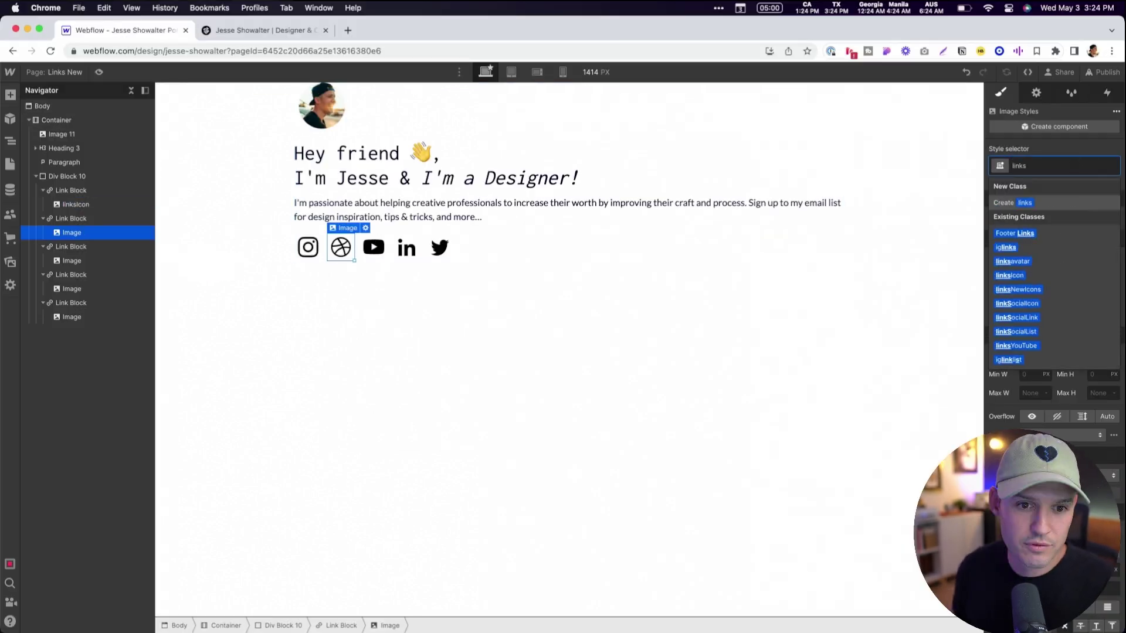
{"action": "left_click", "coordinate": [42, 106]}
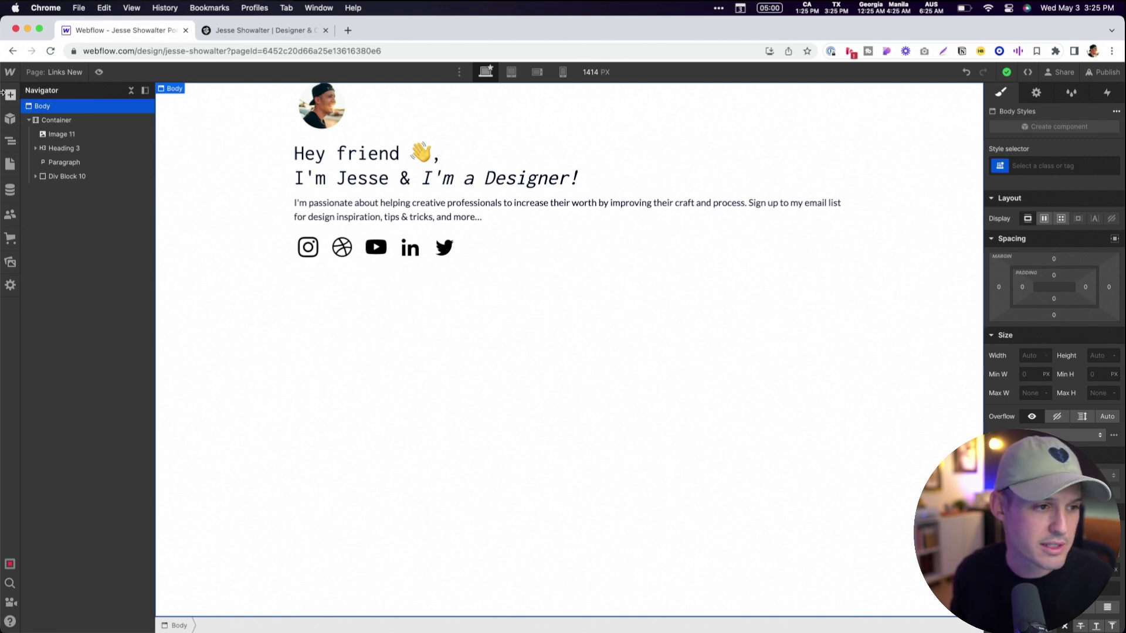
Step: Add a Link Block inside the Container below the social icons, set to Display Block
{"action": "left_click", "coordinate": [10, 96]}
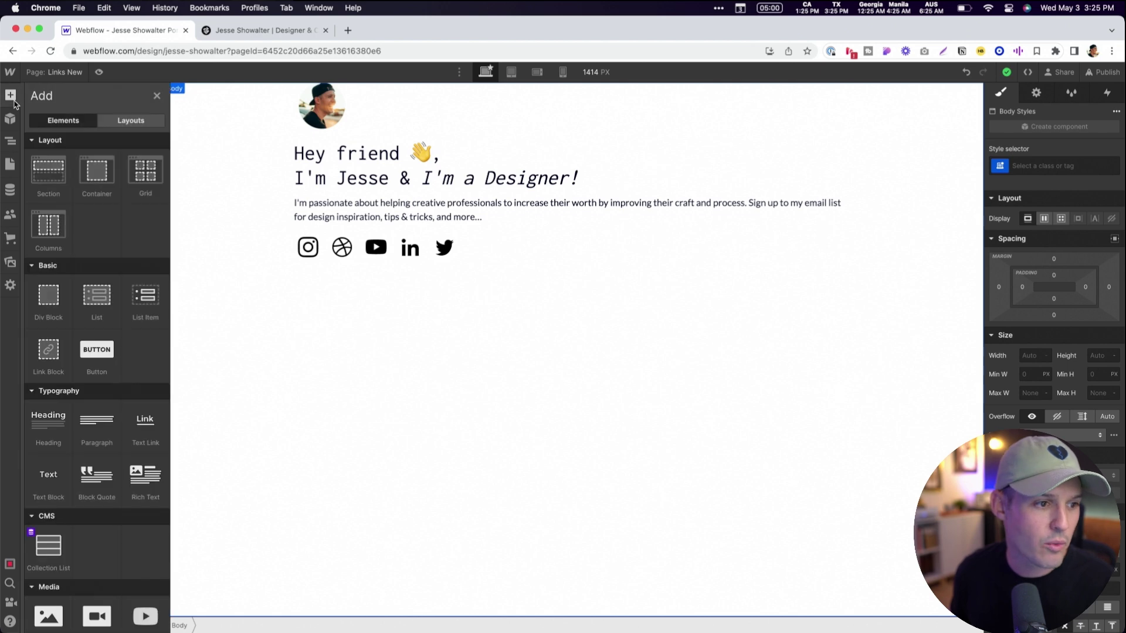
{"action": "left_click", "coordinate": [48, 351]}
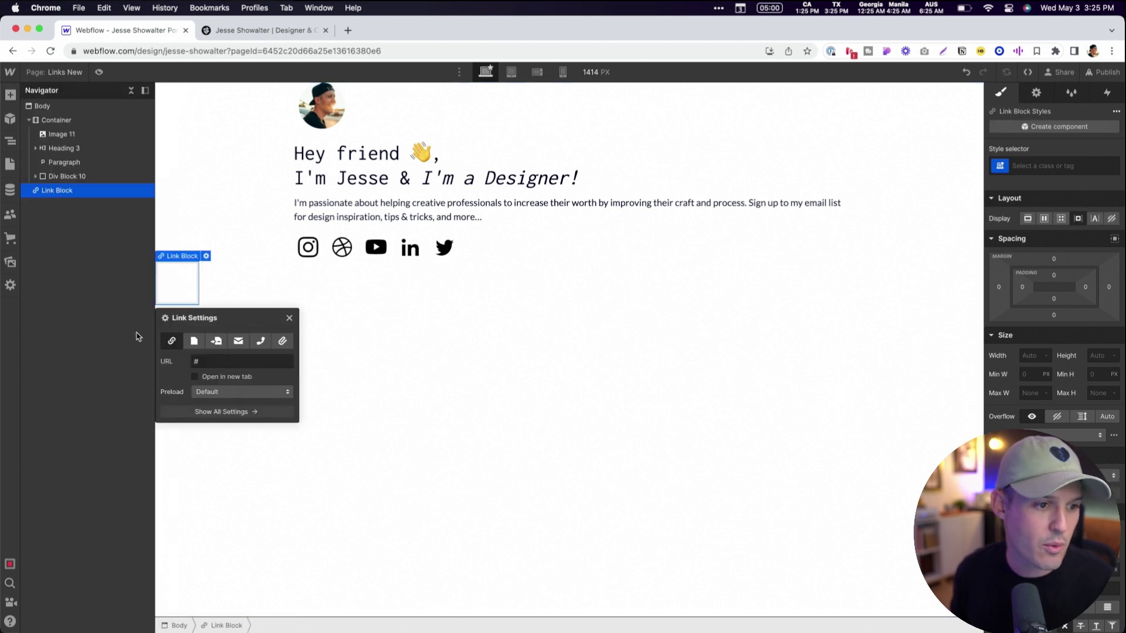
{"action": "left_click", "coordinate": [264, 30]}
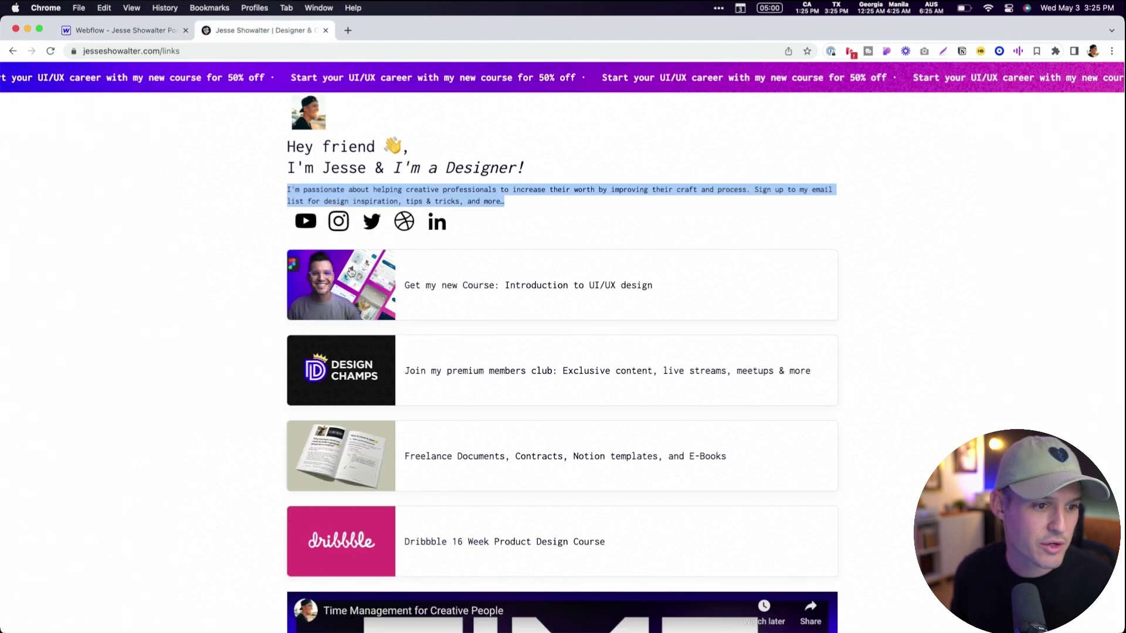
{"action": "left_click", "coordinate": [117, 30]}
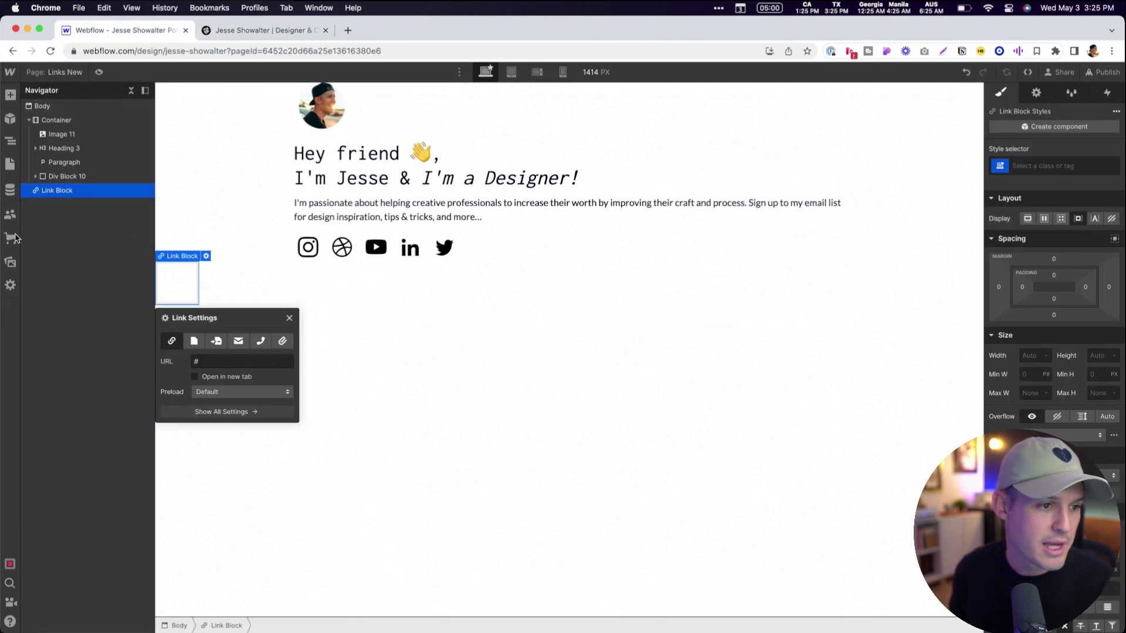
{"action": "left_click_drag", "start_coordinate": [52, 196], "coordinate": [79, 186]}
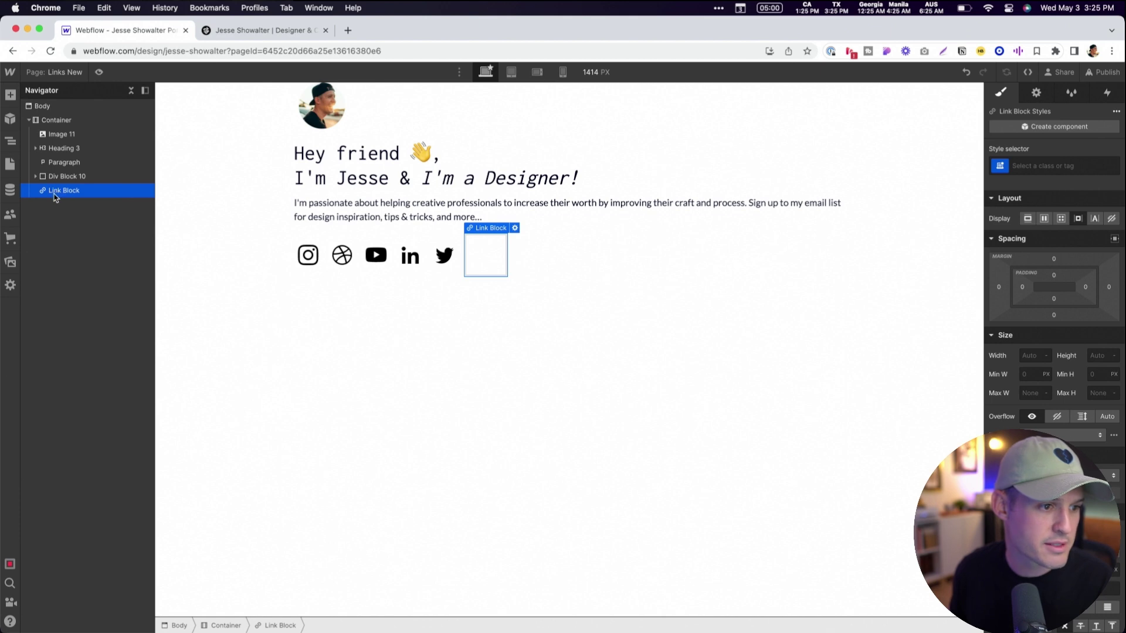
{"action": "left_click", "coordinate": [59, 176]}
{"action": "left_click", "coordinate": [56, 191]}
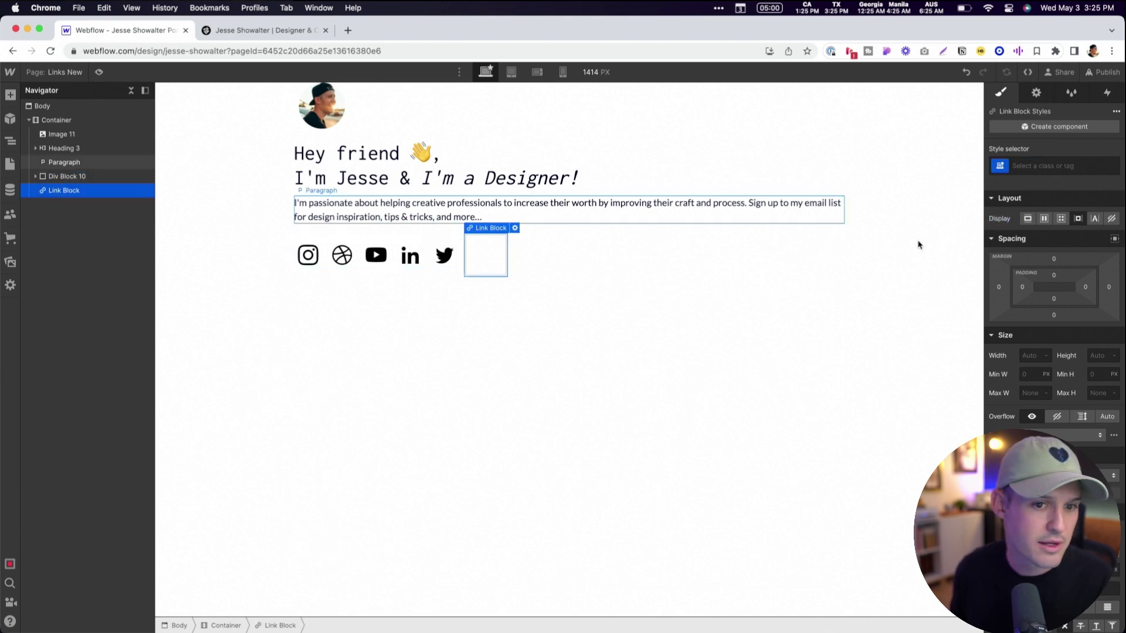
{"action": "left_click", "coordinate": [1028, 218]}
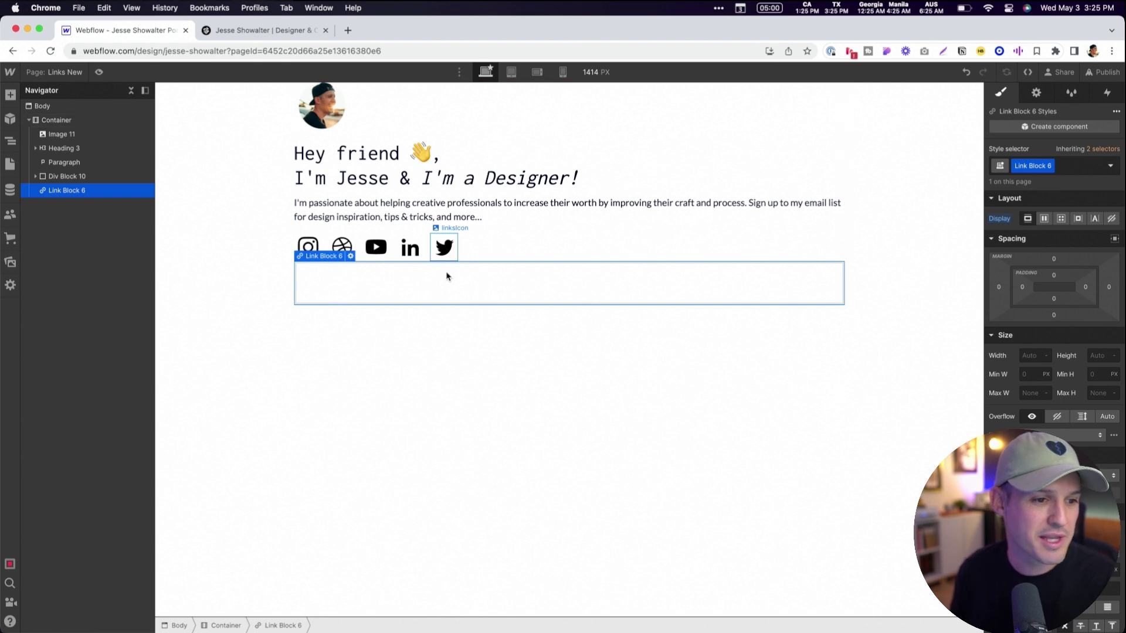
Step: Rename the icon wrapper's class to linksSocial and the new link block's class to linkCard
{"action": "left_click", "coordinate": [64, 175]}
{"action": "left_click", "coordinate": [1050, 166]}
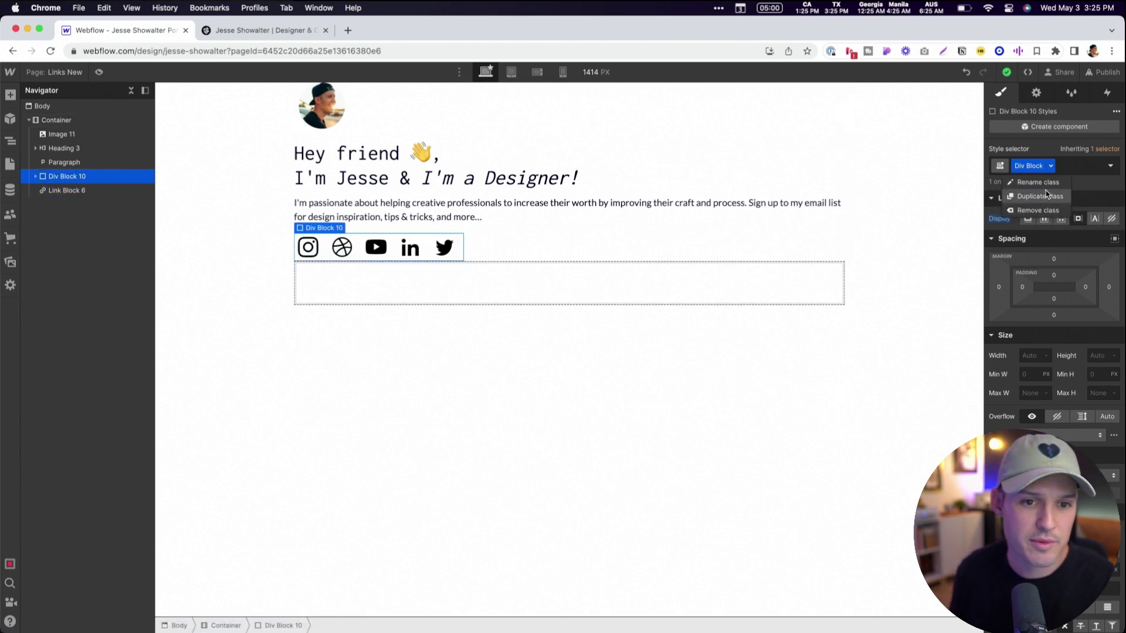
{"action": "left_click", "coordinate": [1042, 183]}
{"action": "type", "text": "linksSocial"}
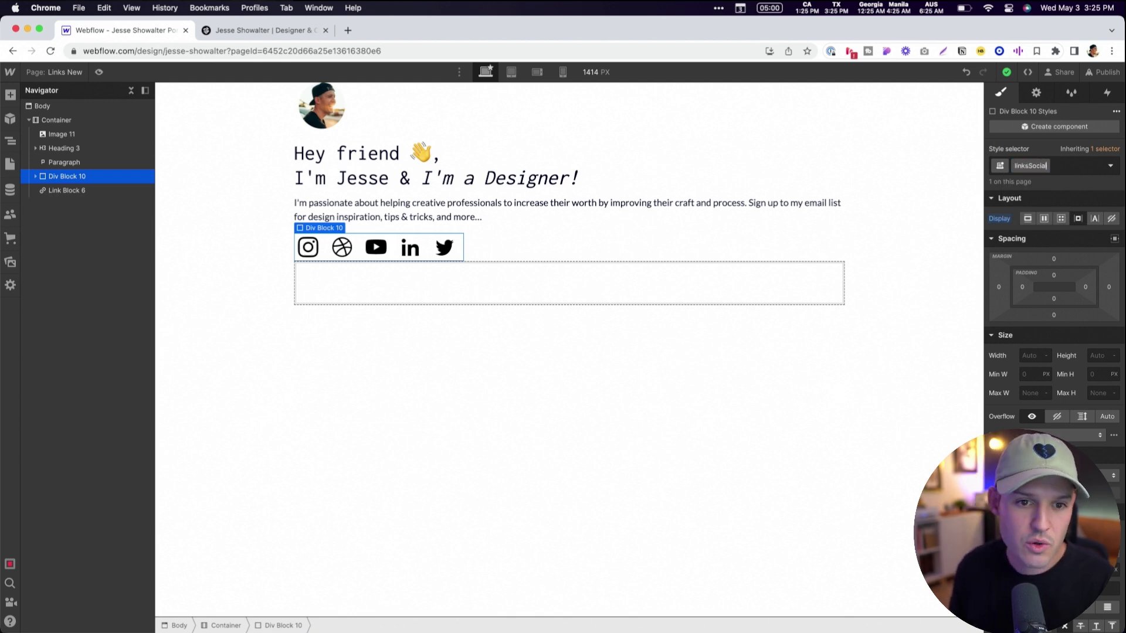
{"action": "key", "text": "Return"}
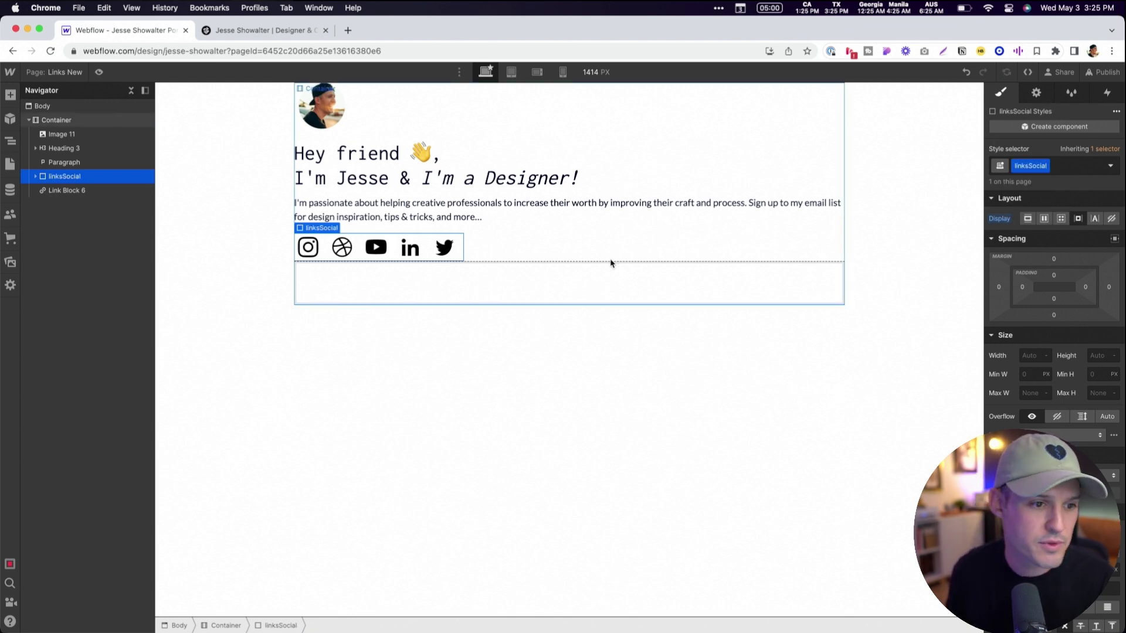
{"action": "left_click", "coordinate": [377, 293]}
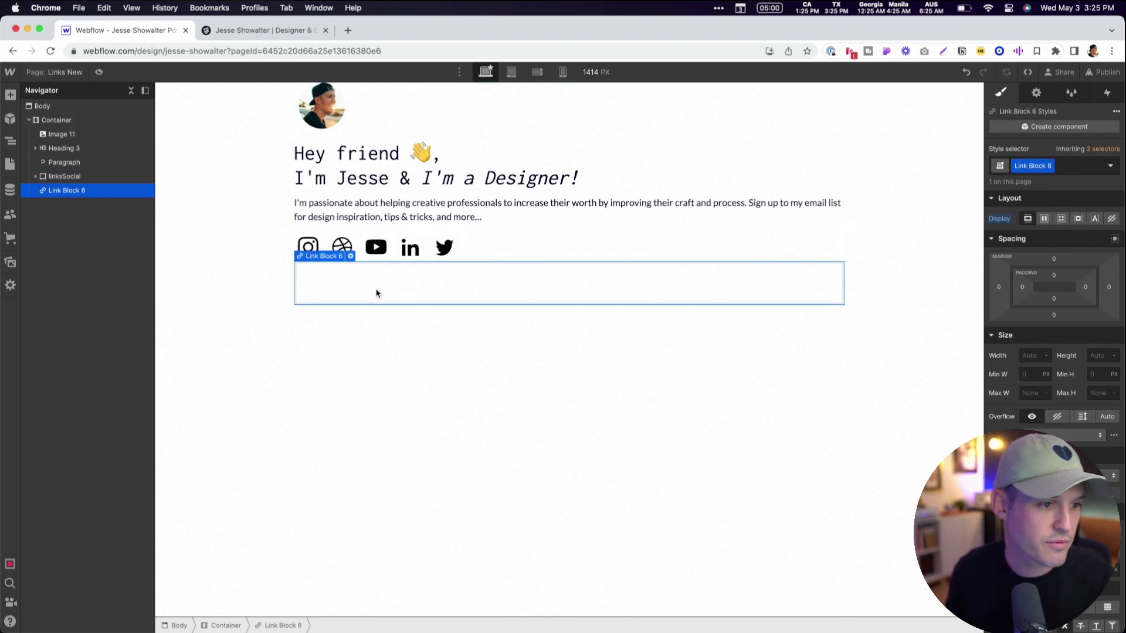
{"action": "left_click", "coordinate": [1049, 167]}
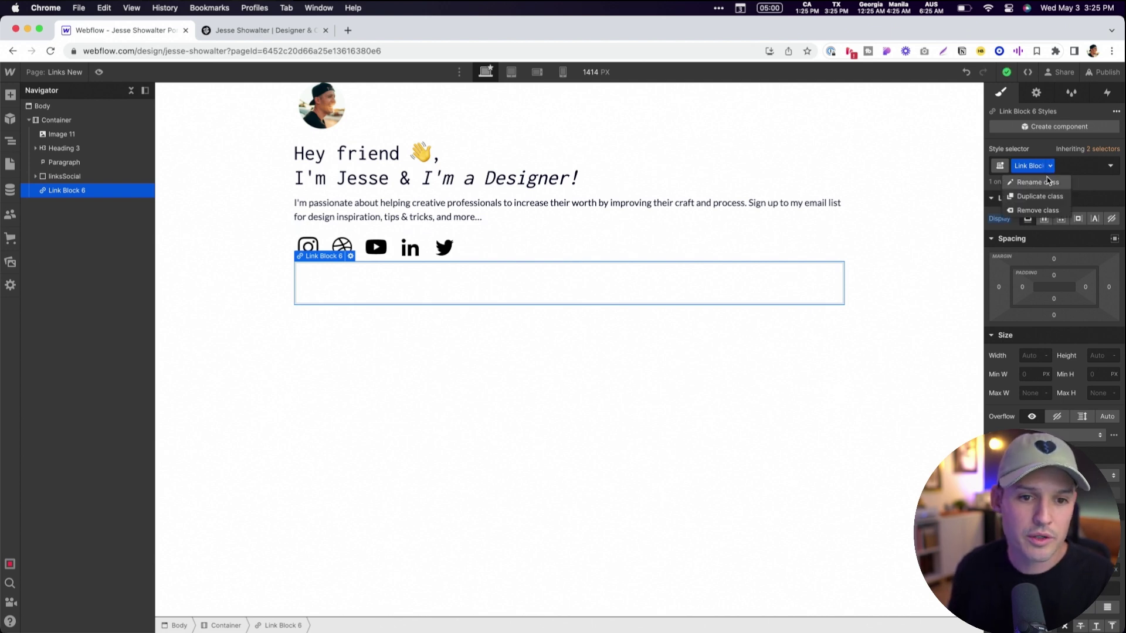
{"action": "left_click", "coordinate": [1048, 182]}
{"action": "type", "text": "linkCard"}
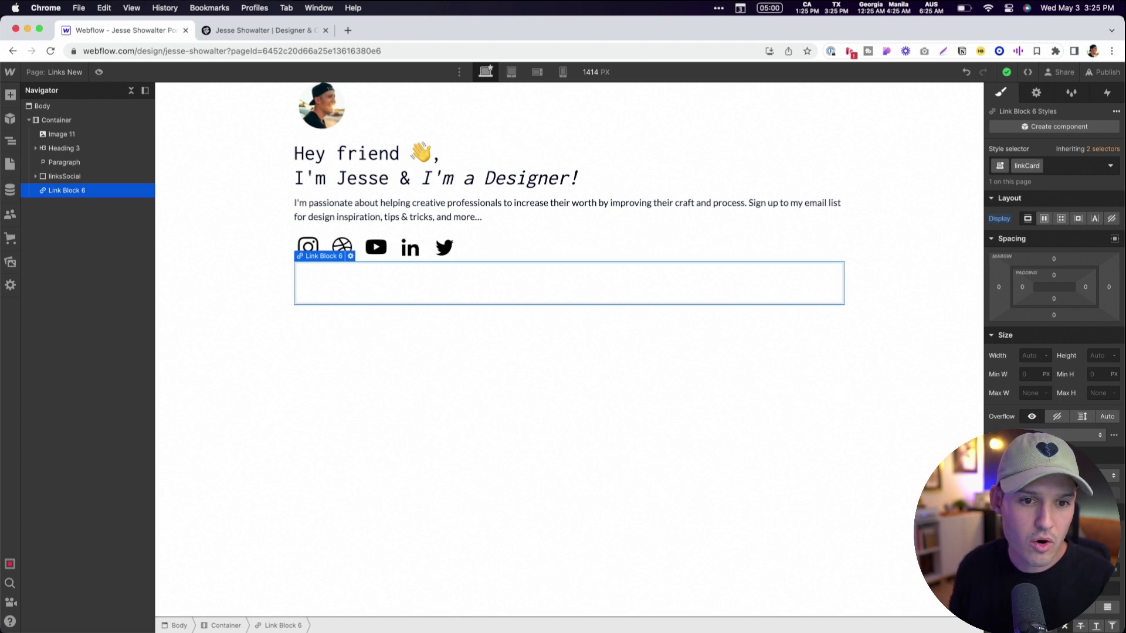
{"action": "key", "text": "Return"}
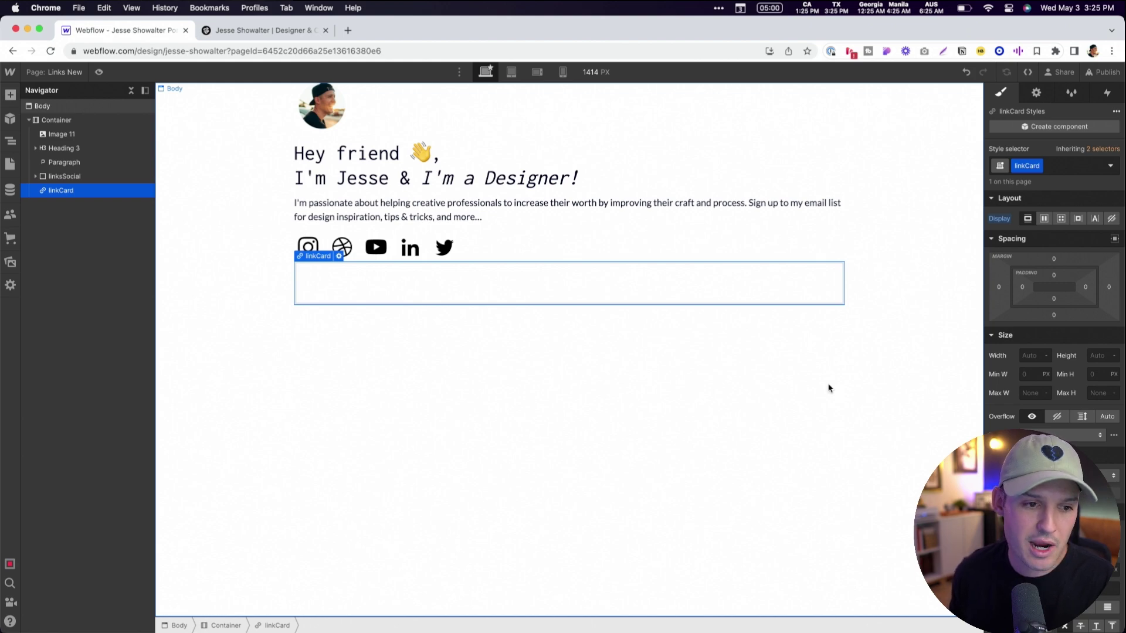
Step: Give linkCard an outer box shadow, a top margin of 20 and 100px minimum height
{"action": "scroll", "coordinate": [1053, 351], "scroll_direction": "down", "scroll_amount": 15}
{"action": "left_click", "coordinate": [1115, 492]}
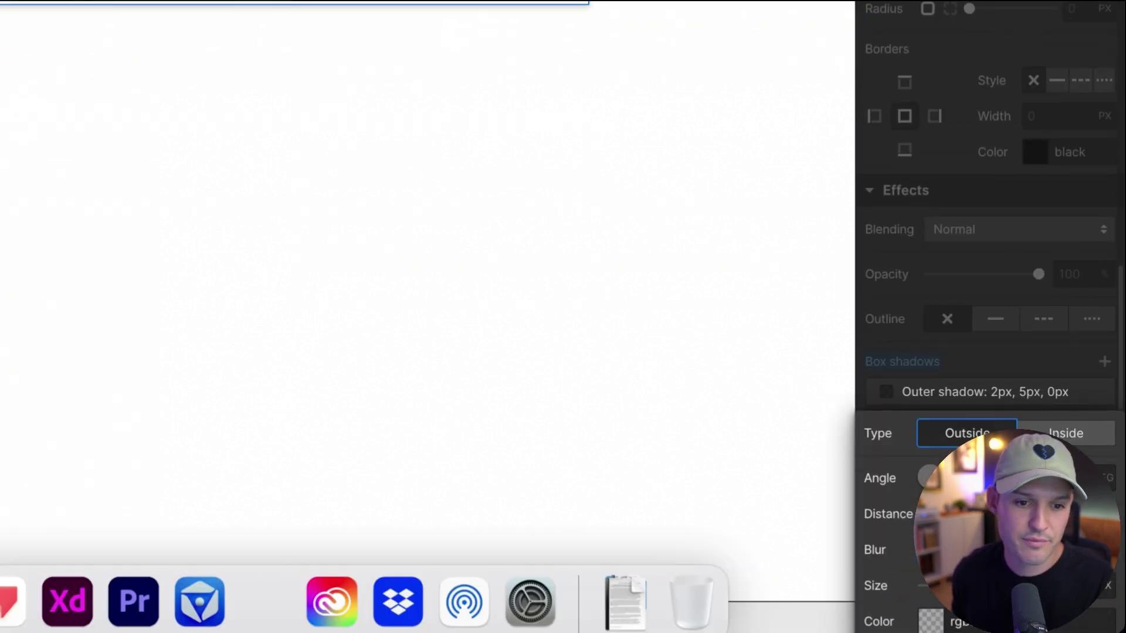
{"action": "left_click", "coordinate": [852, 438]}
{"action": "left_click", "coordinate": [733, 290]}
{"action": "scroll", "coordinate": [1093, 464], "scroll_direction": "down", "scroll_amount": 5}
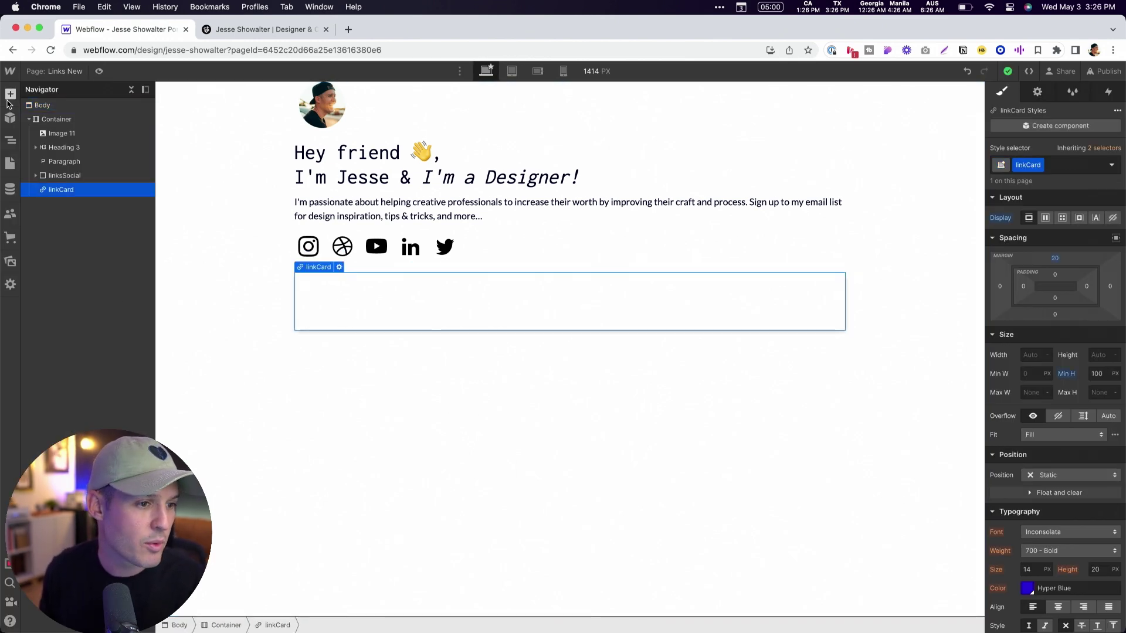
Step: Insert a two-column Columns element in linkCard and resize the split to 4/8
{"action": "left_click", "coordinate": [10, 95]}
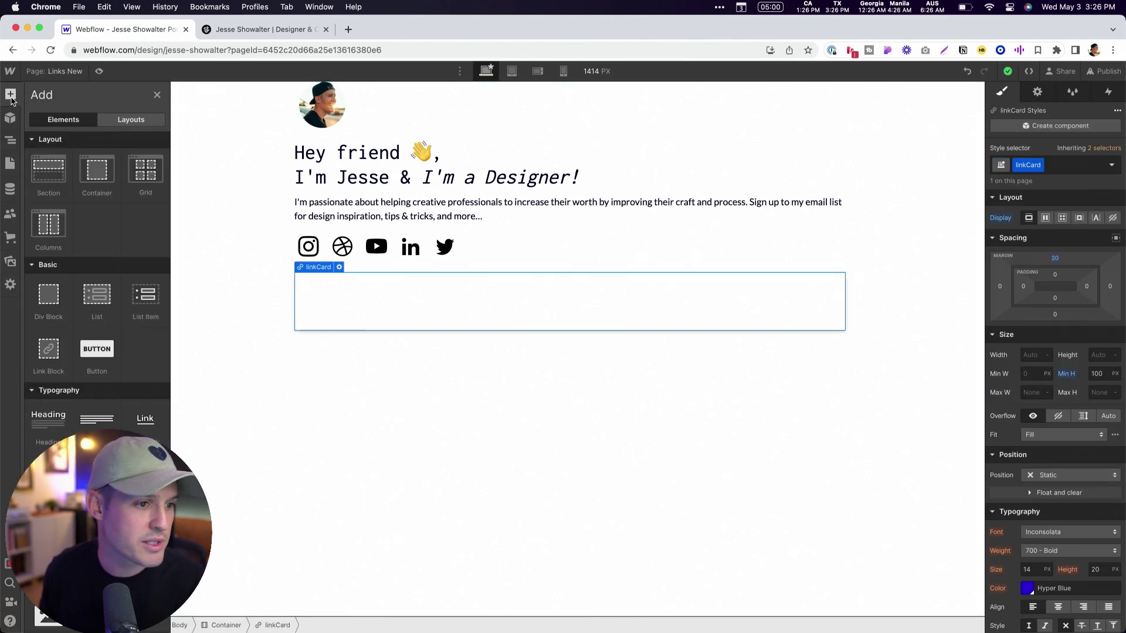
{"action": "left_click", "coordinate": [50, 235]}
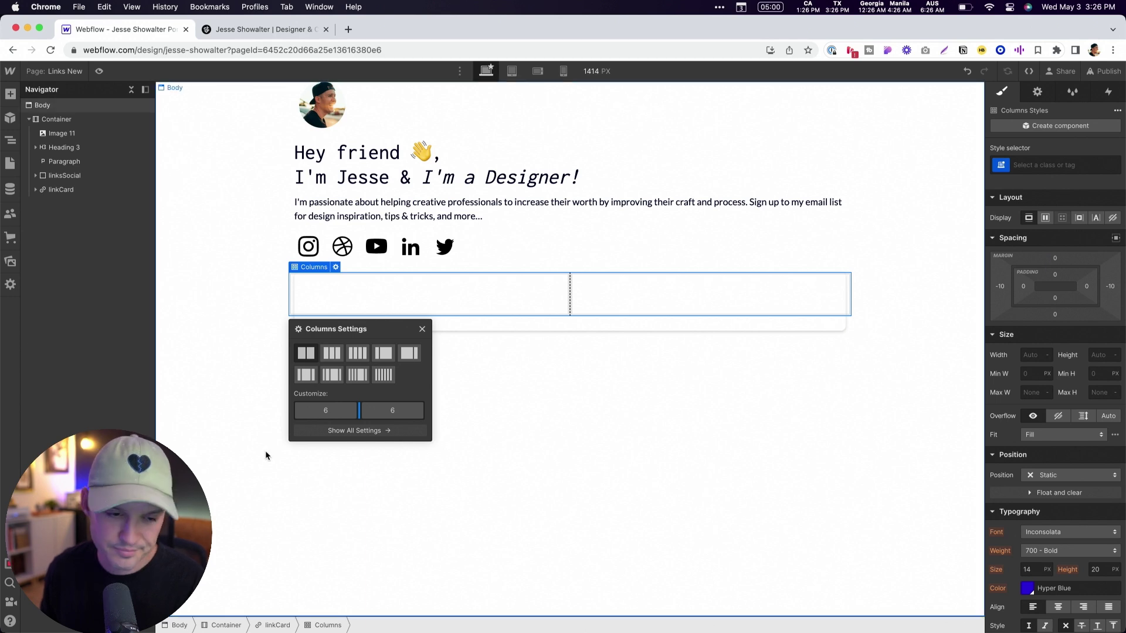
{"action": "left_click", "coordinate": [265, 29]}
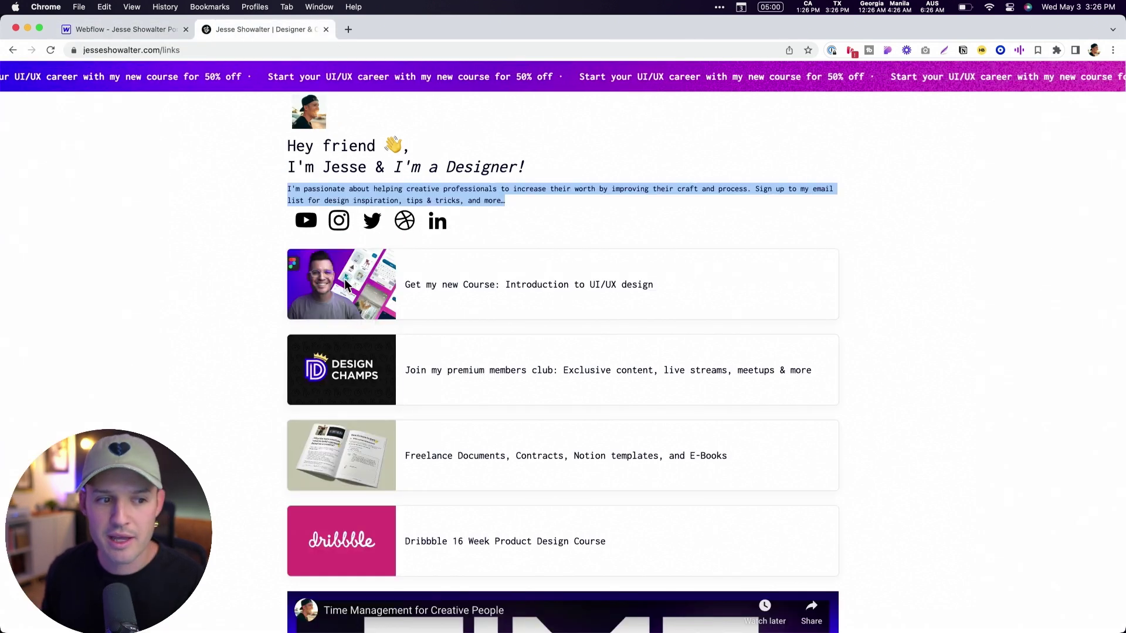
{"action": "left_click", "coordinate": [126, 26]}
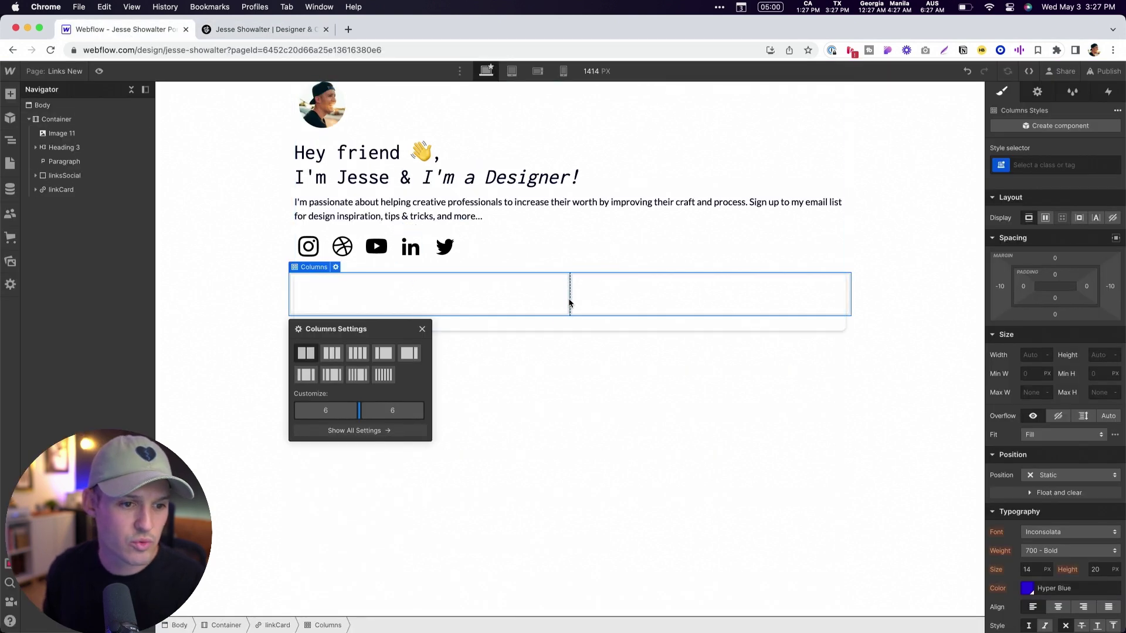
{"action": "left_click_drag", "start_coordinate": [358, 411], "coordinate": [334, 418]}
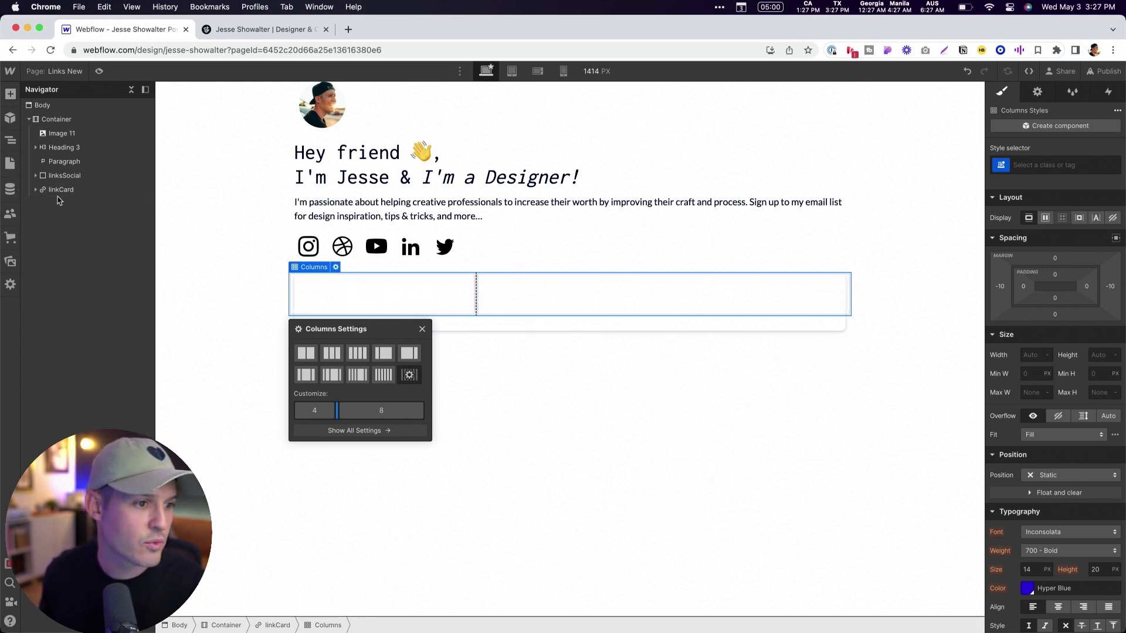
{"action": "left_click", "coordinate": [38, 194]}
{"action": "left_click", "coordinate": [37, 190]}
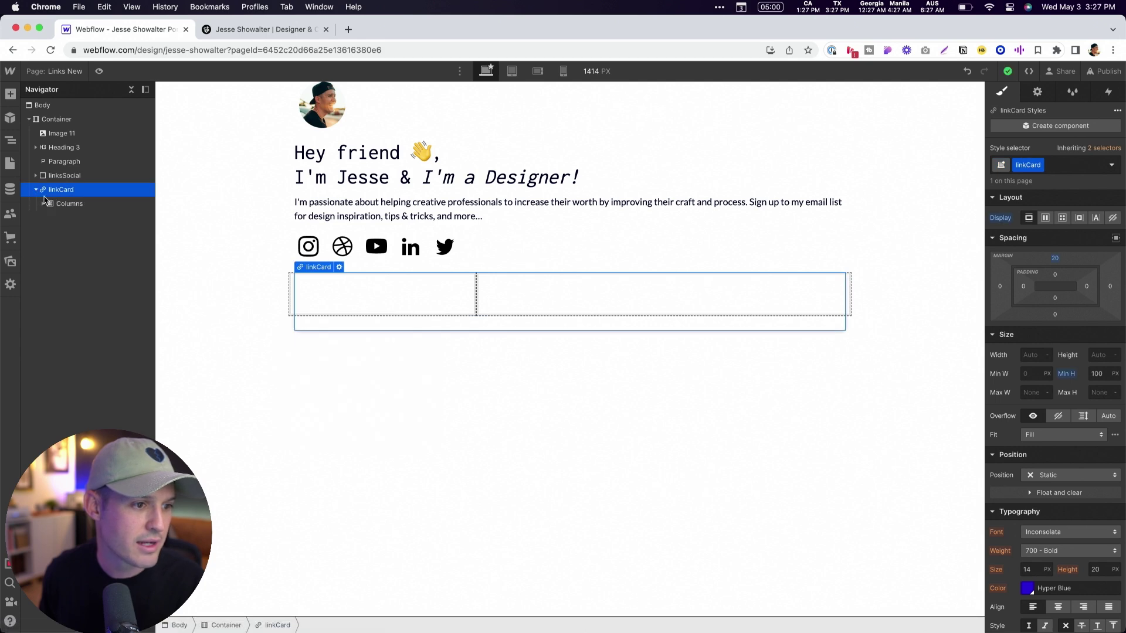
{"action": "left_click", "coordinate": [57, 205]}
Step: Add an Image to the card's Column 1 using the thumbnail asset
{"action": "left_click", "coordinate": [43, 204]}
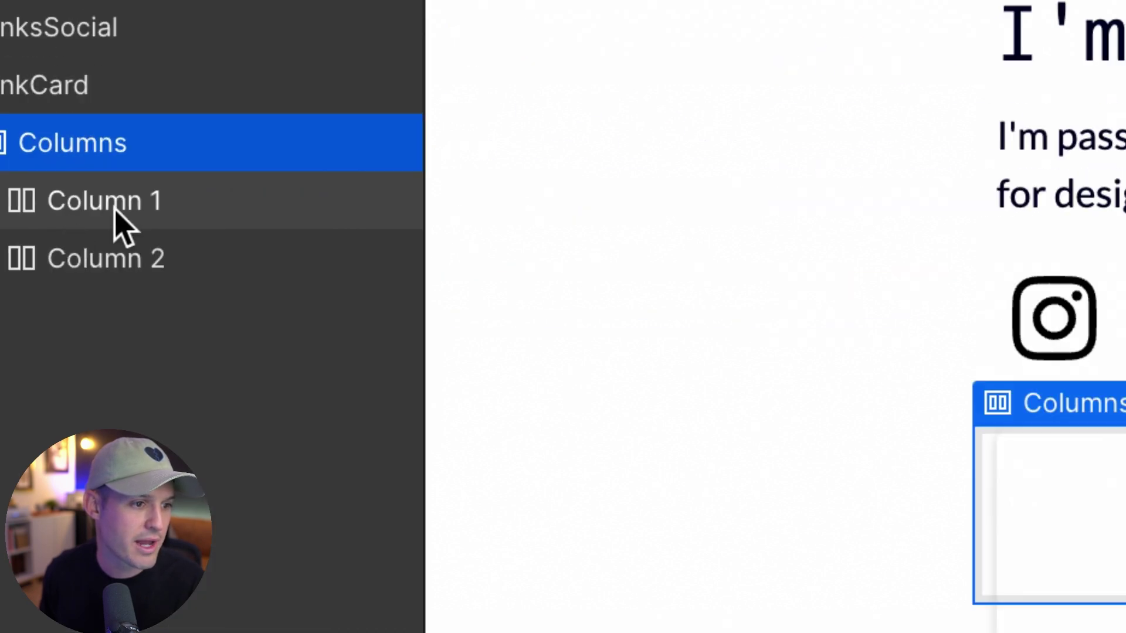
{"action": "left_click", "coordinate": [81, 219]}
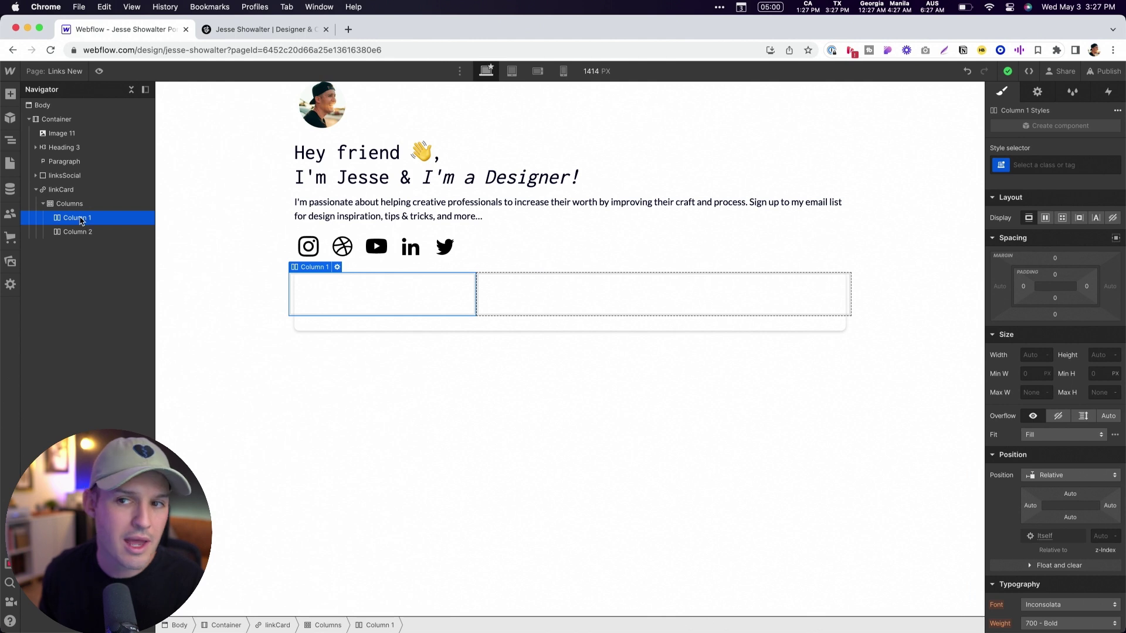
{"action": "left_click", "coordinate": [10, 96]}
{"action": "left_click", "coordinate": [46, 616]}
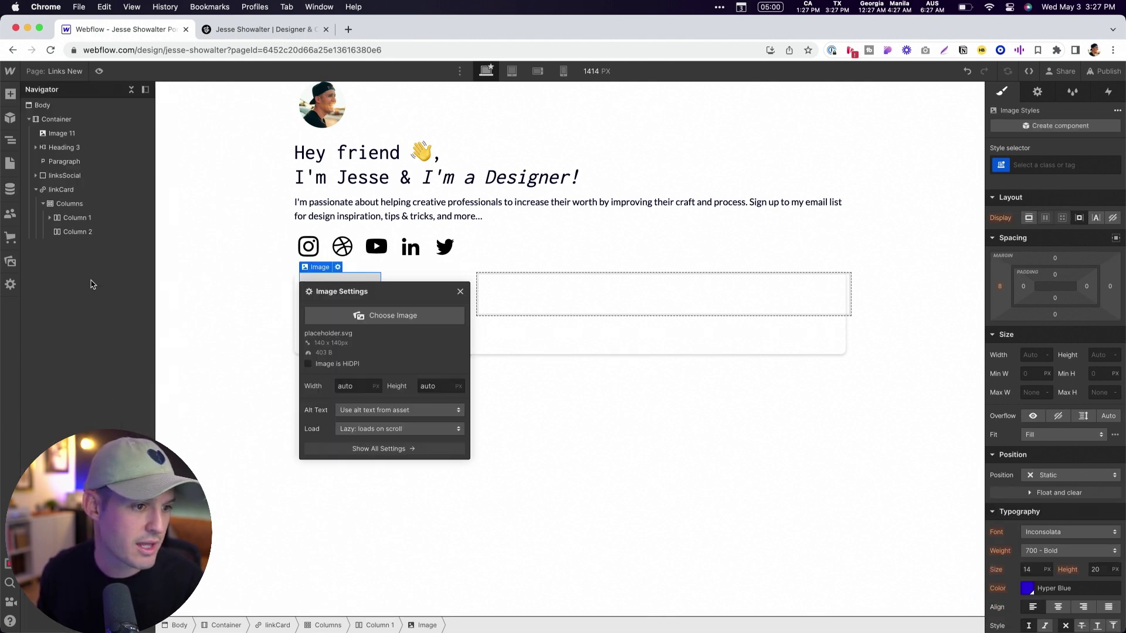
{"action": "left_click", "coordinate": [377, 316]}
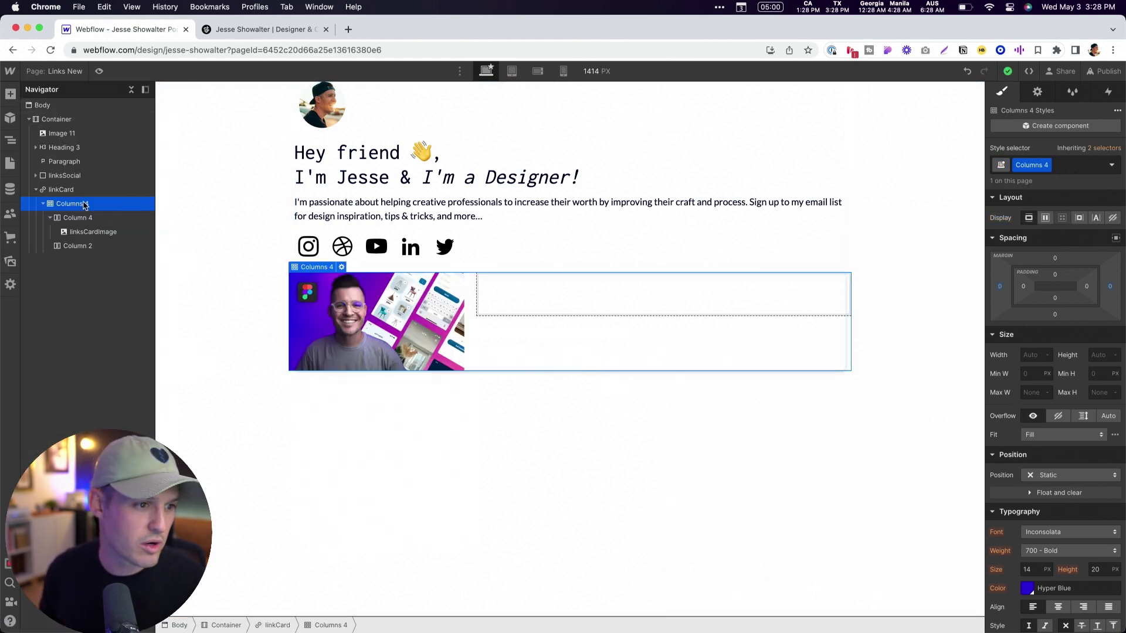
Step: Set linkCard's Overflow to Hidden so the thumbnail clips to its rounded corners
{"action": "left_click", "coordinate": [64, 190]}
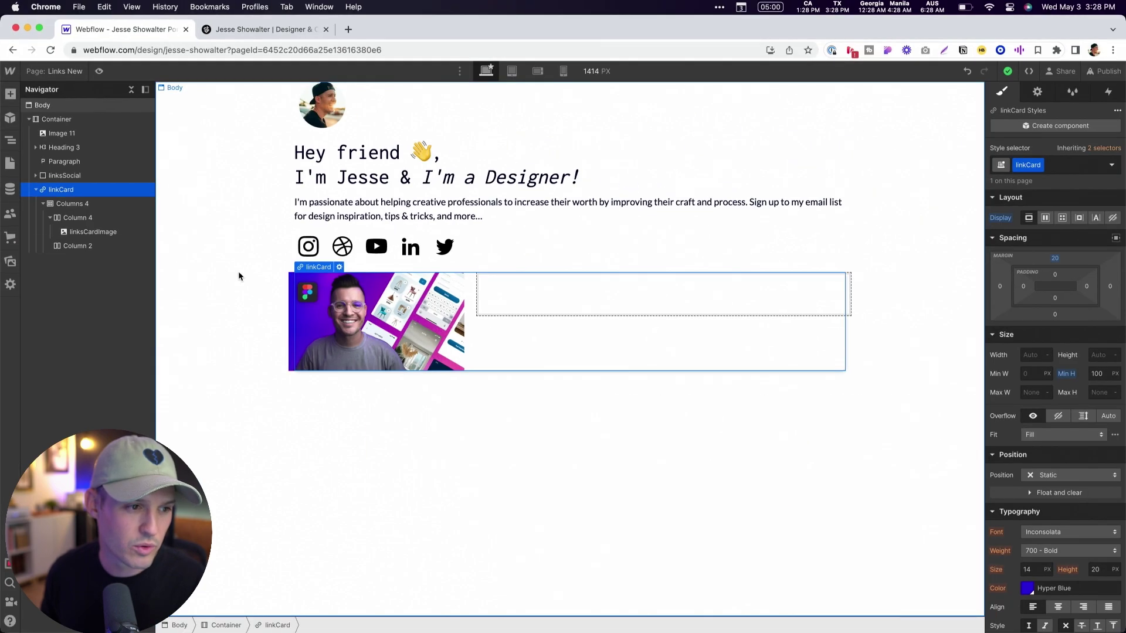
{"action": "left_click", "coordinate": [1057, 416]}
{"action": "left_click", "coordinate": [244, 319]}
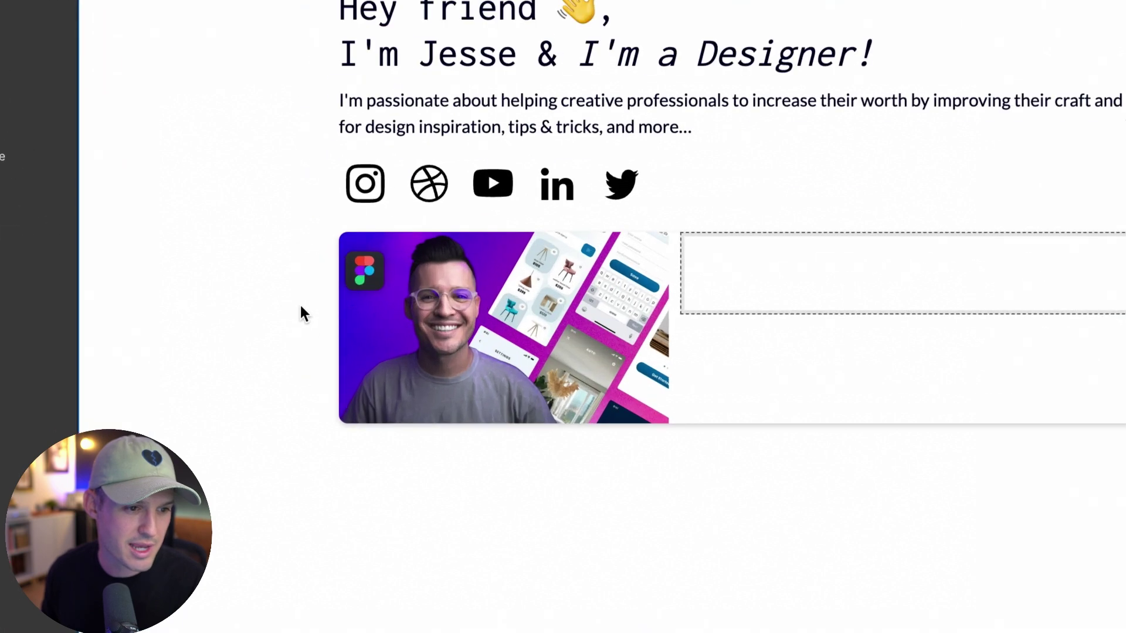
{"action": "left_click", "coordinate": [360, 366]}
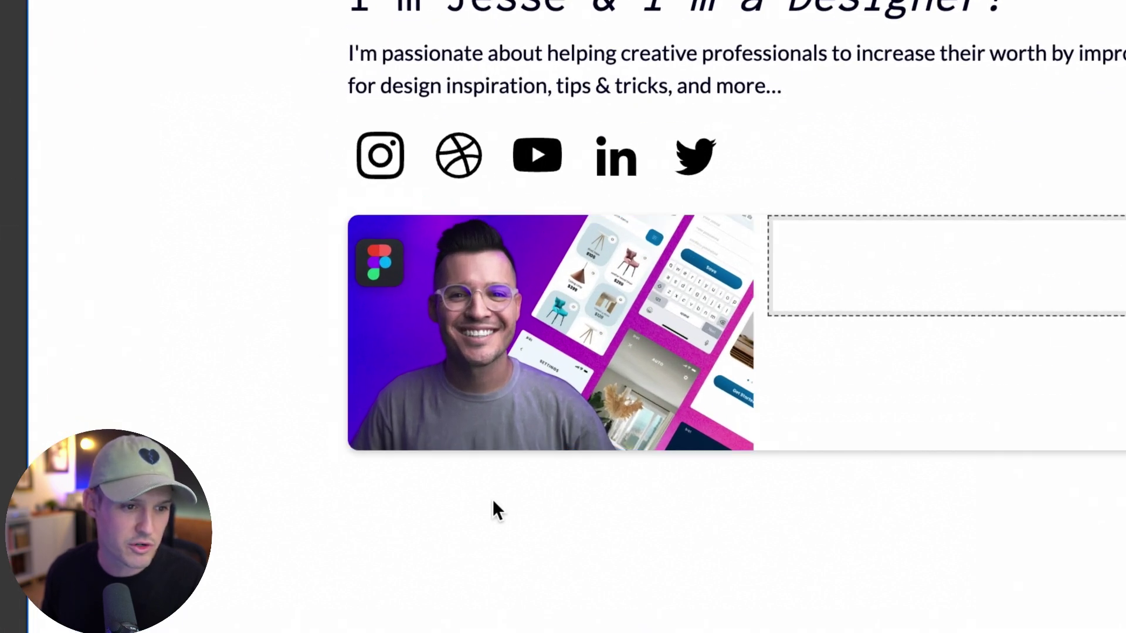
Step: Set the linksCardImage fit to Cover so the thumbnail fills its column
{"action": "left_click", "coordinate": [579, 371]}
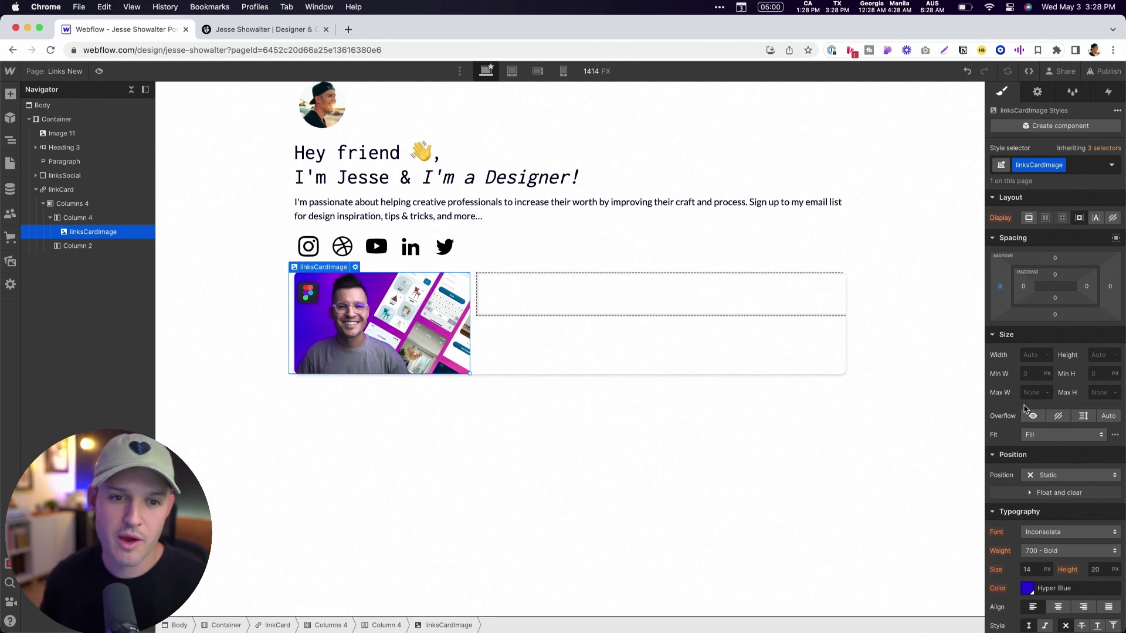
{"action": "scroll", "coordinate": [1026, 405], "scroll_direction": "down", "scroll_amount": 12}
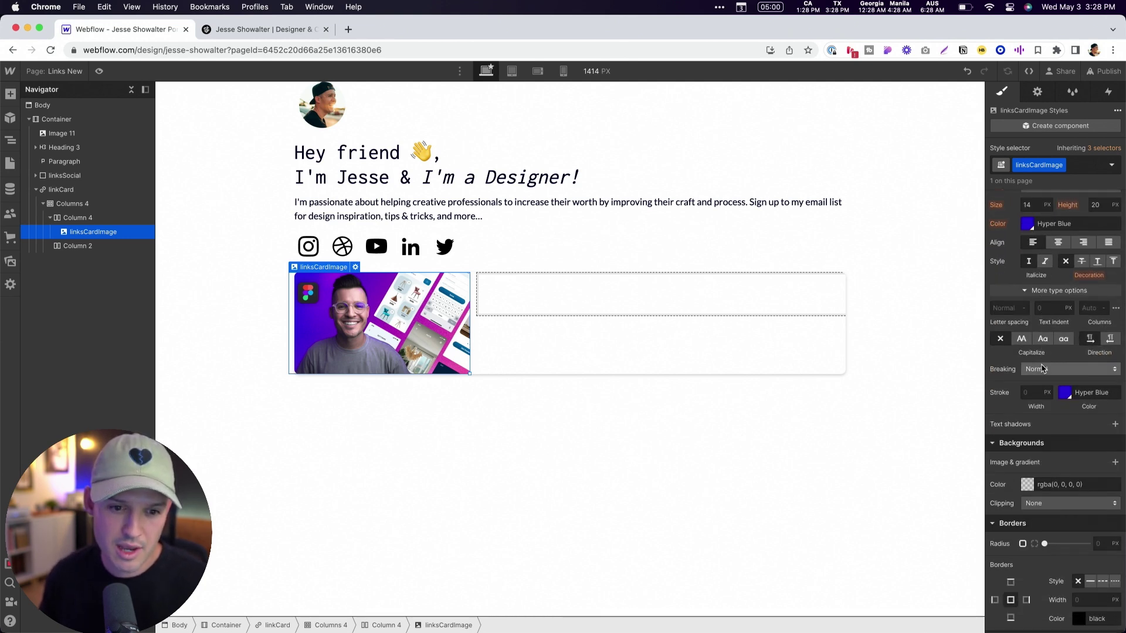
{"action": "scroll", "coordinate": [1043, 369], "scroll_direction": "up", "scroll_amount": 10}
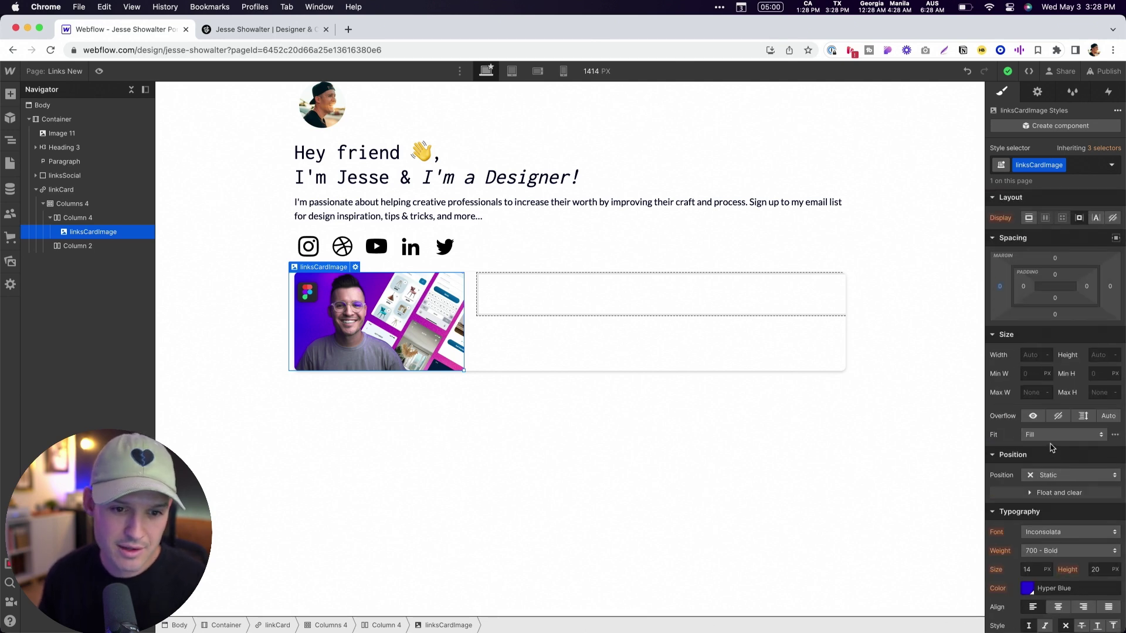
{"action": "left_click", "coordinate": [1051, 435]}
{"action": "left_click", "coordinate": [1048, 453]}
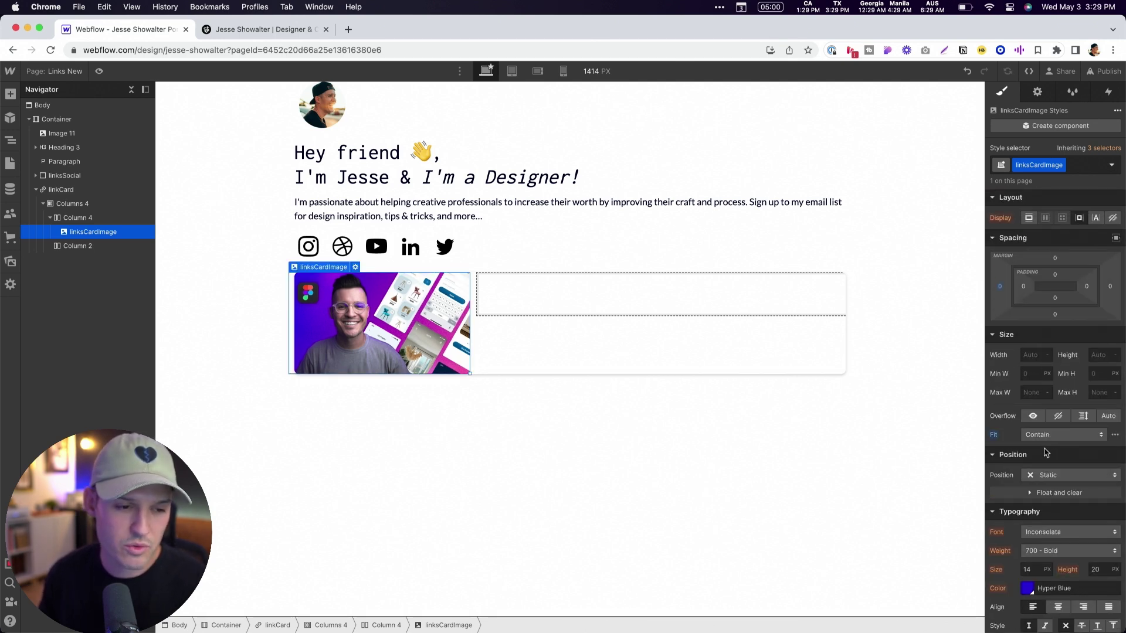
{"action": "left_click", "coordinate": [1046, 437]}
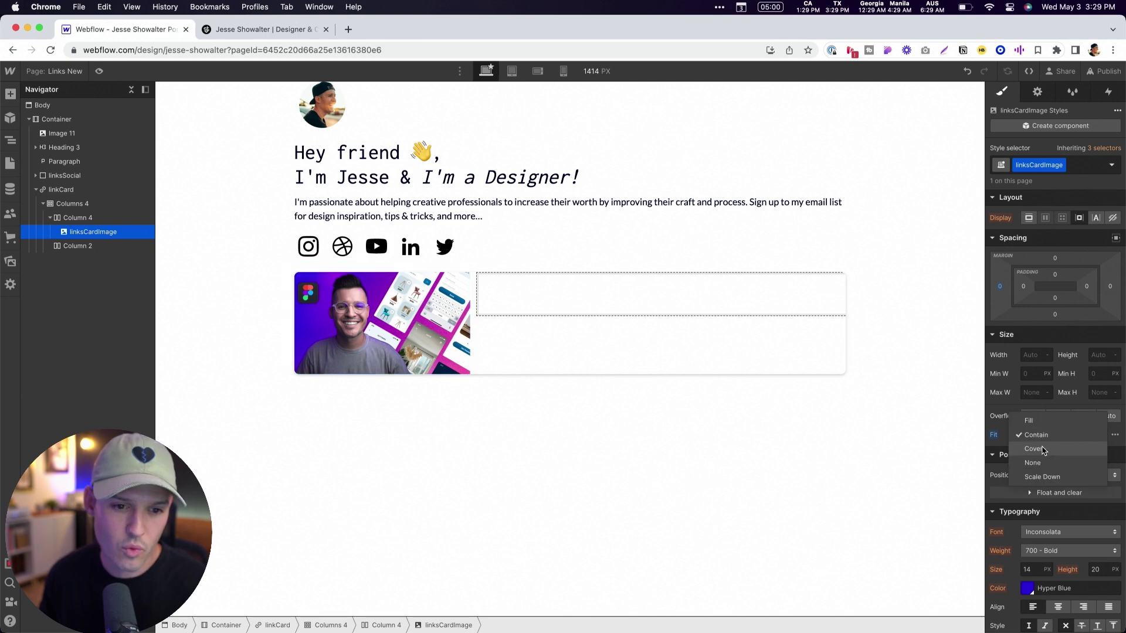
{"action": "left_click", "coordinate": [1045, 449]}
{"action": "left_click", "coordinate": [441, 469]}
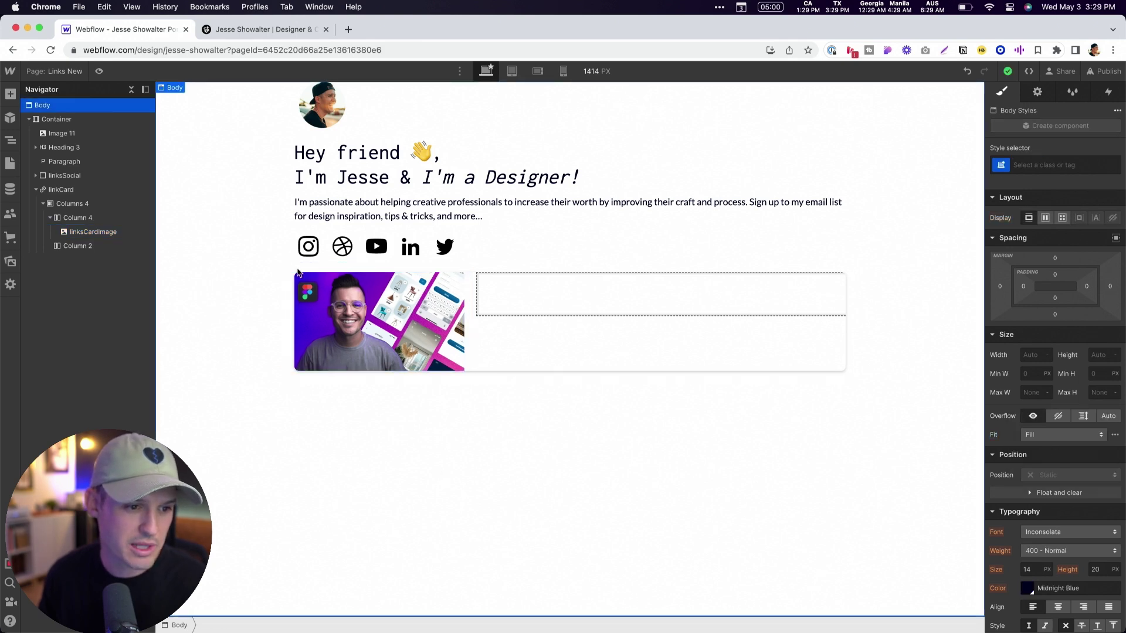
Step: Preview the card at tablet, mobile landscape, mobile portrait and desktop widths
{"action": "left_click", "coordinate": [510, 73]}
{"action": "left_click", "coordinate": [536, 73]}
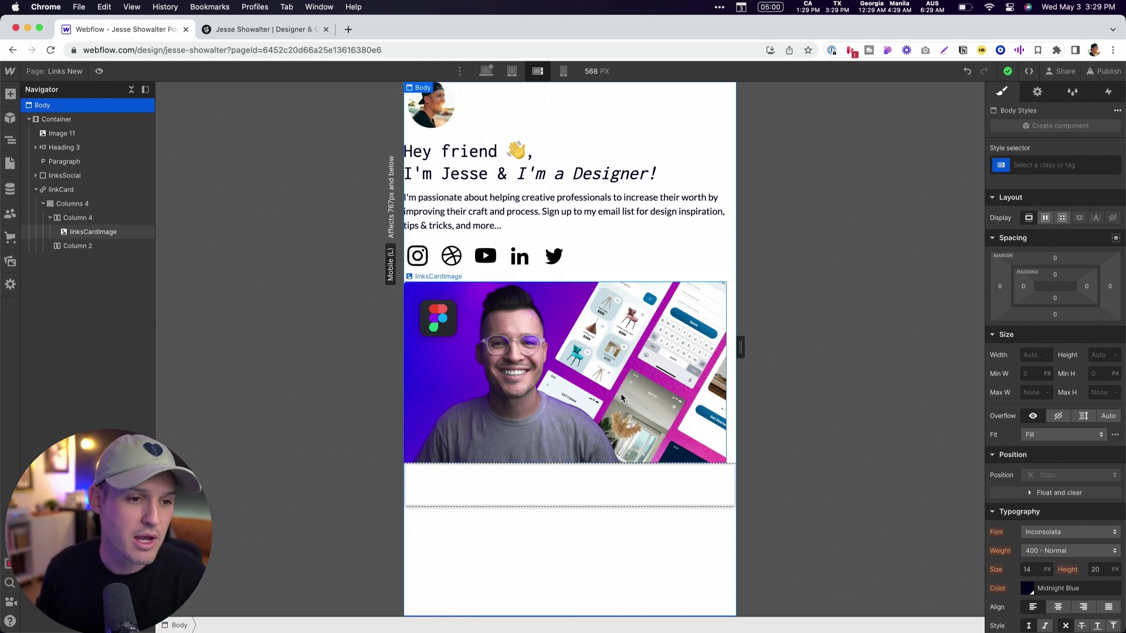
{"action": "left_click", "coordinate": [561, 71]}
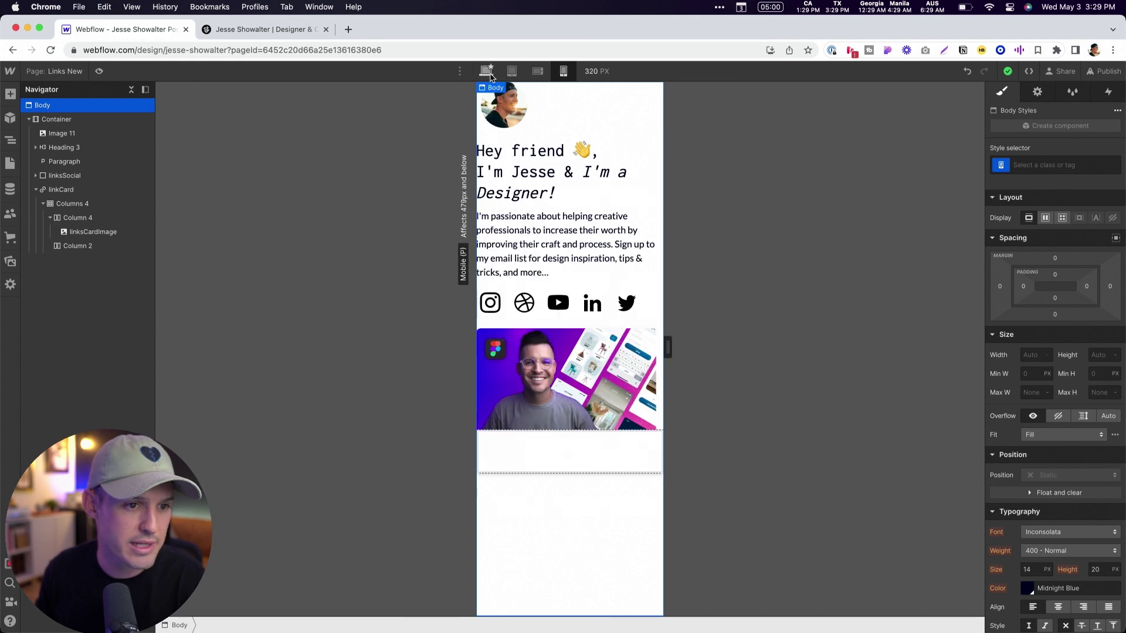
{"action": "left_click", "coordinate": [486, 71]}
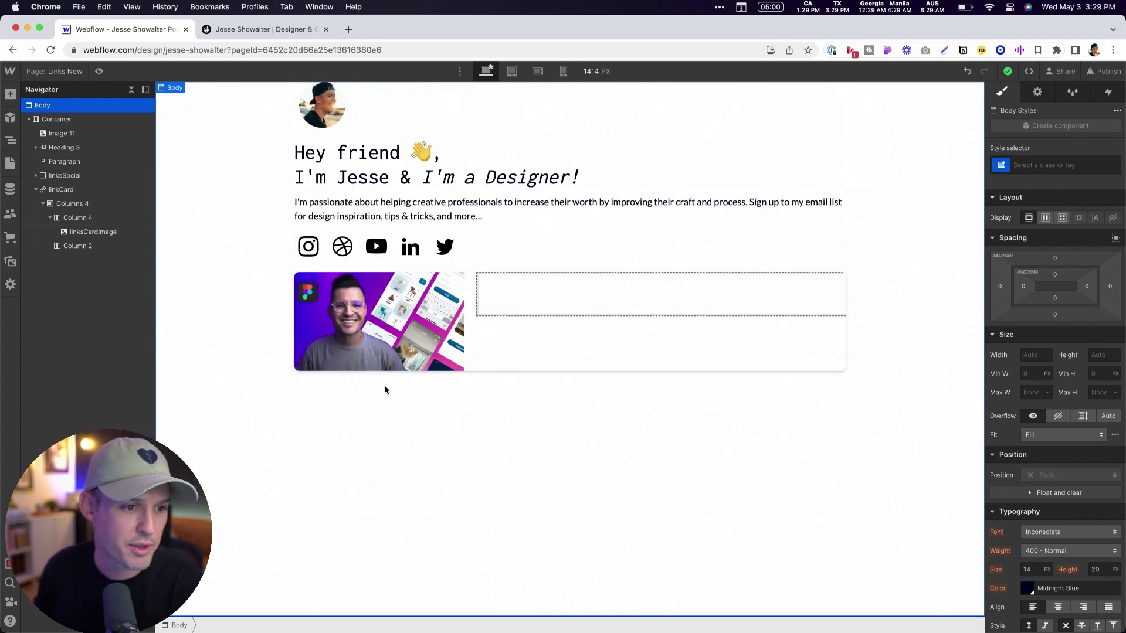
{"action": "left_click", "coordinate": [512, 71]}
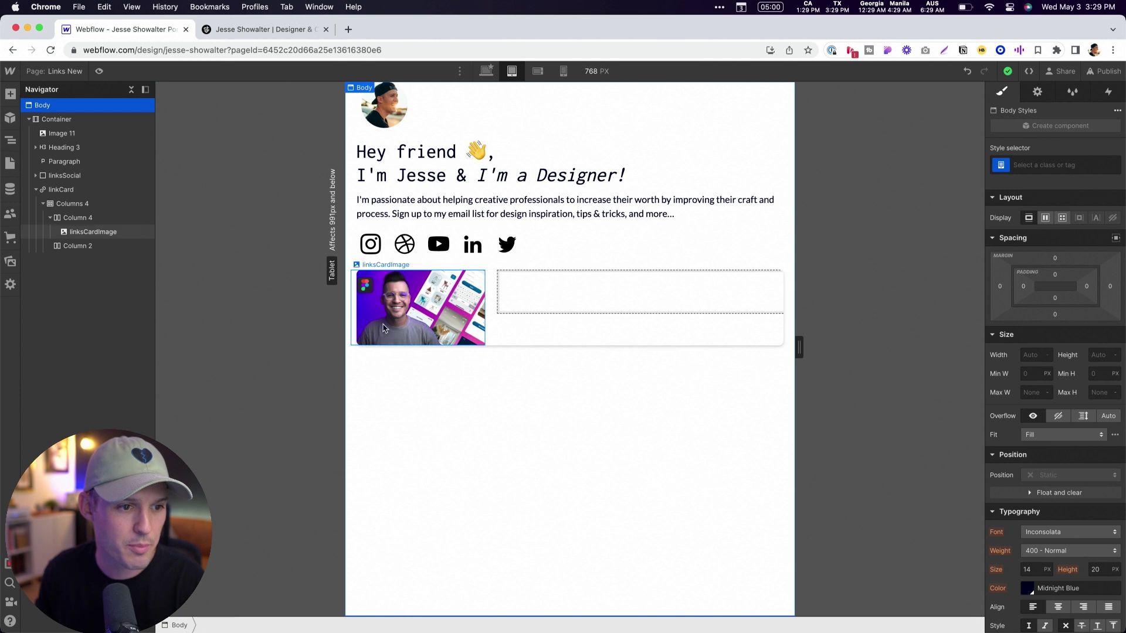
Step: Give the page's main container the class containerLinks
{"action": "left_click", "coordinate": [537, 71]}
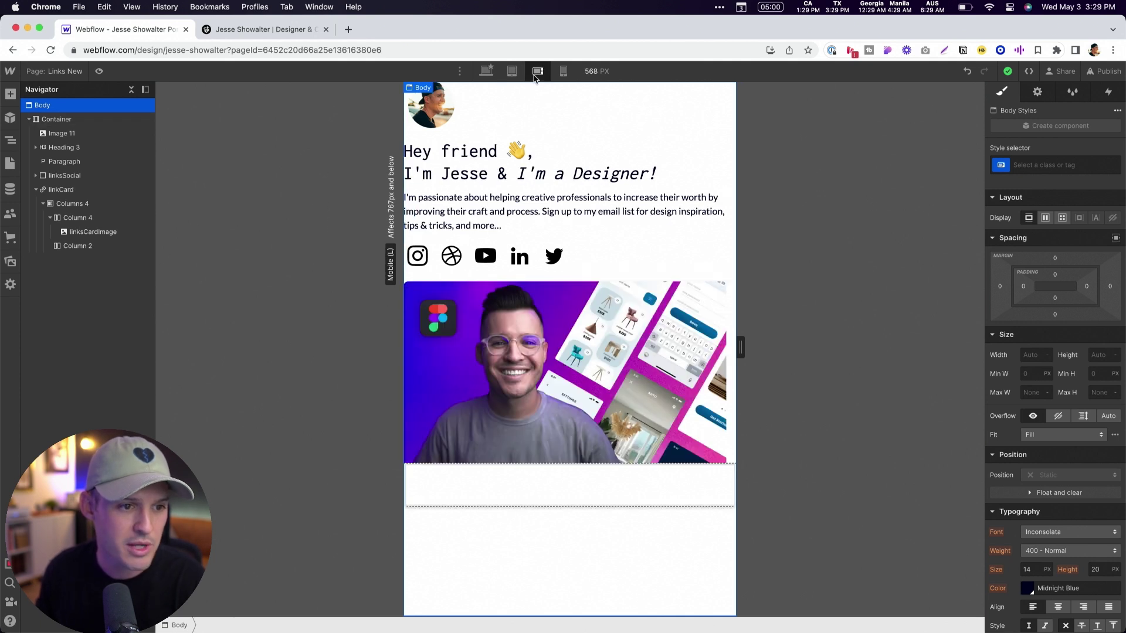
{"action": "left_click", "coordinate": [59, 120]}
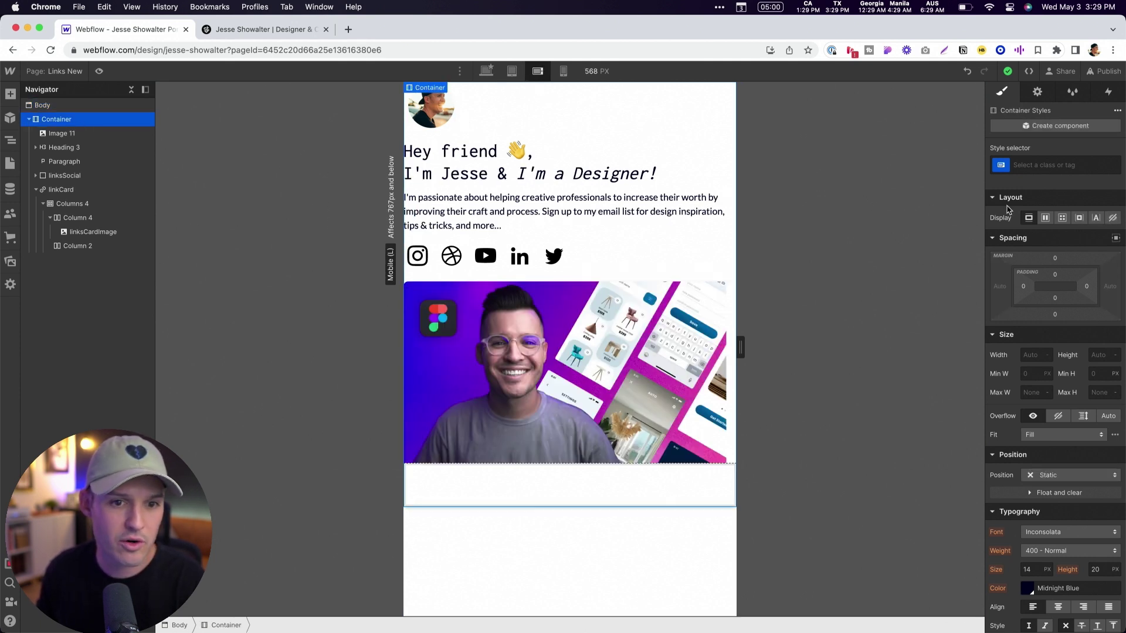
{"action": "left_click", "coordinate": [489, 71]}
{"action": "left_click", "coordinate": [1068, 166]}
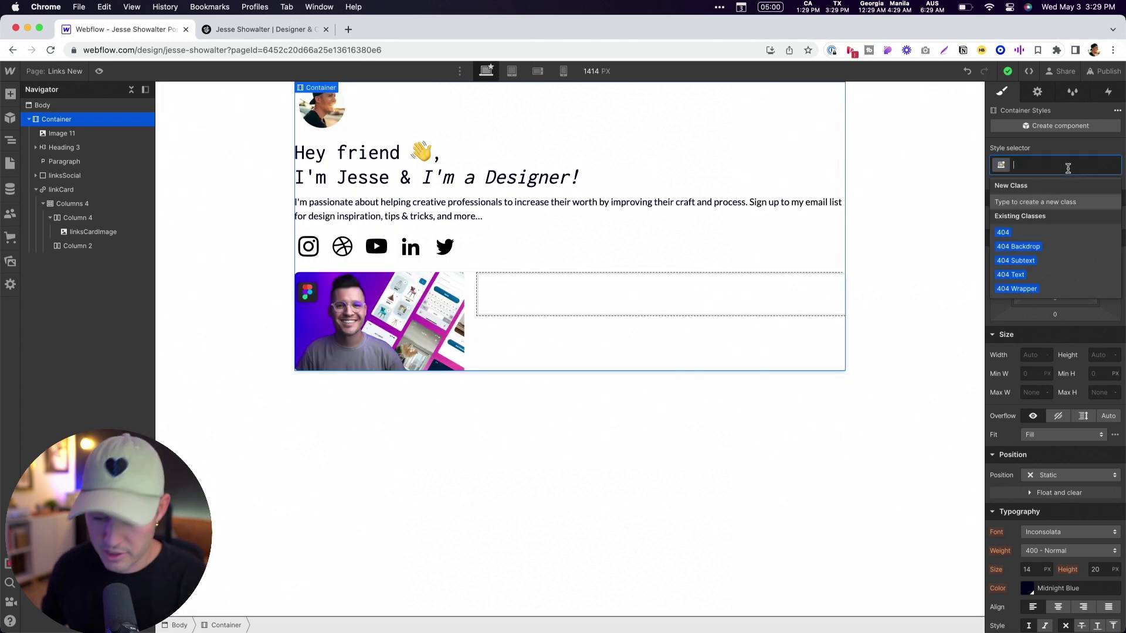
{"action": "type", "text": "containerLinks"}
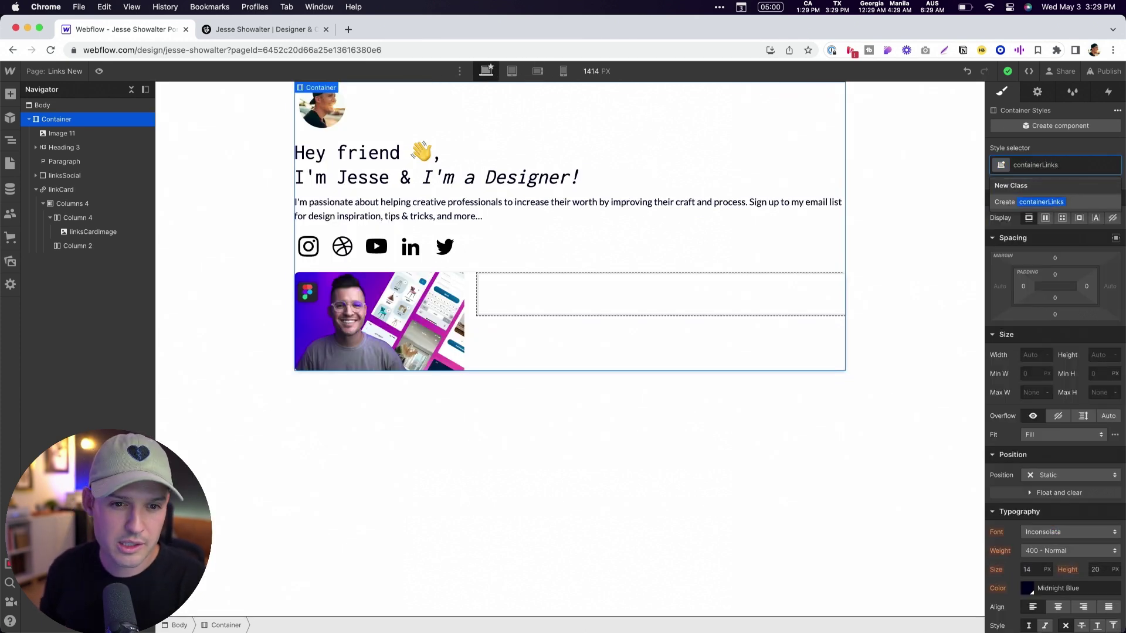
{"action": "key", "text": "Return"}
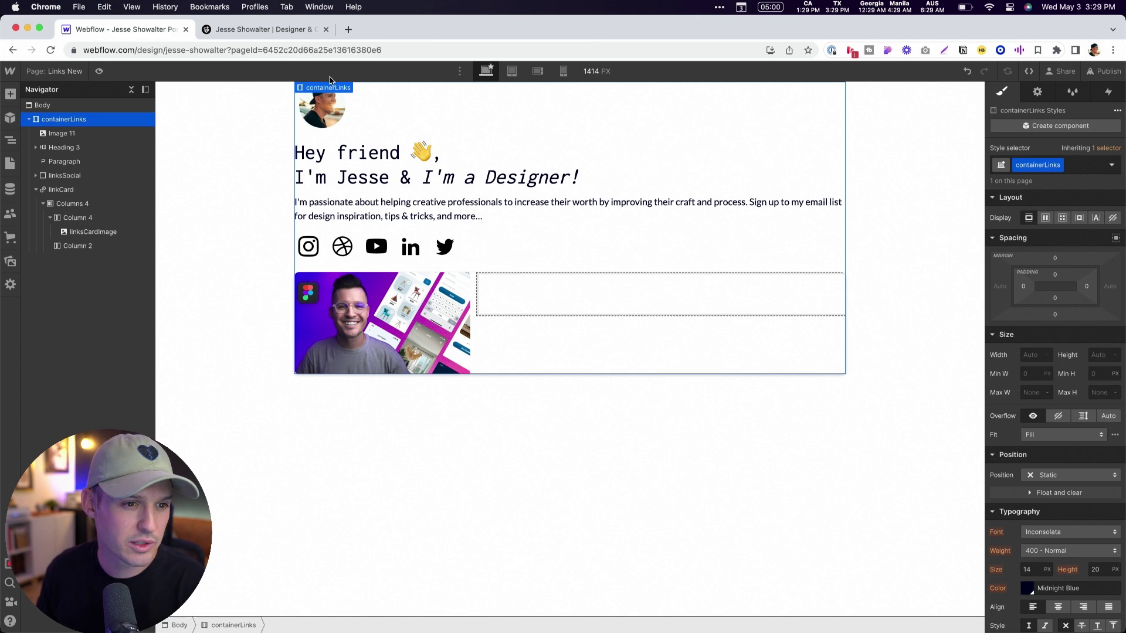
Step: Set 20 px left and right padding on containerLinks at the 568 px mobile landscape breakpoint
{"action": "left_click", "coordinate": [536, 71]}
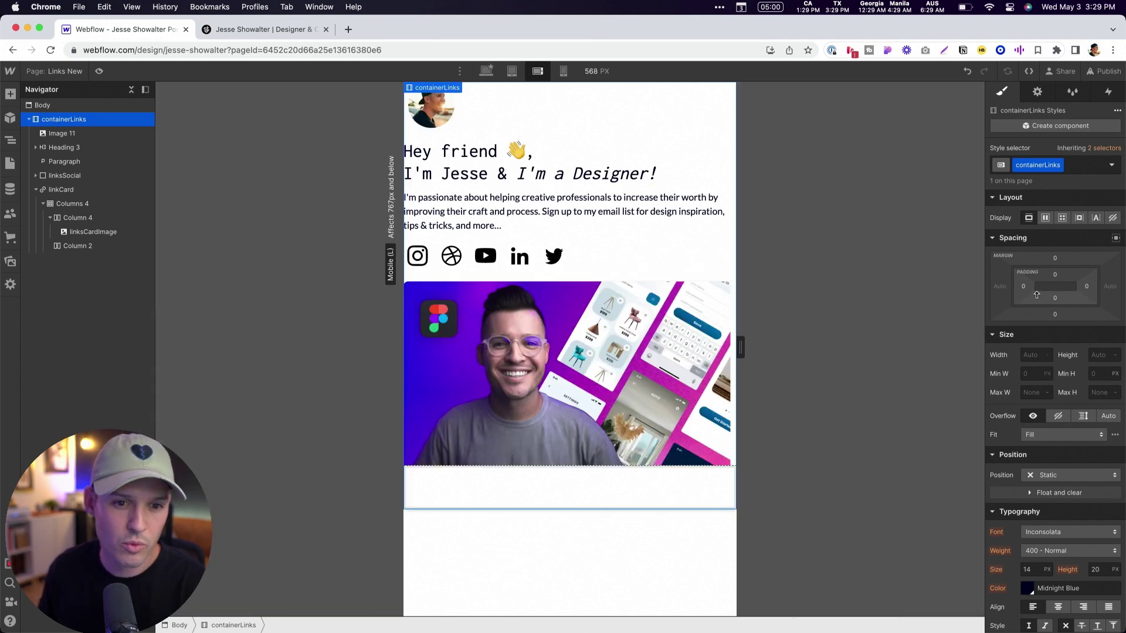
{"action": "left_click", "coordinate": [1023, 288]}
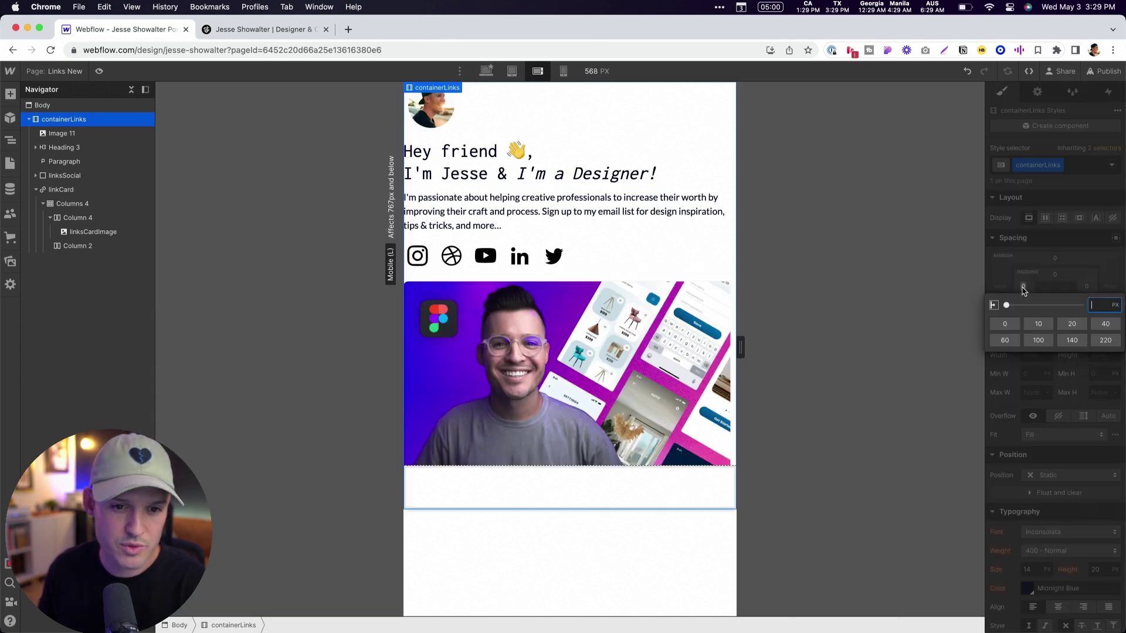
{"action": "left_click", "coordinate": [1071, 324]}
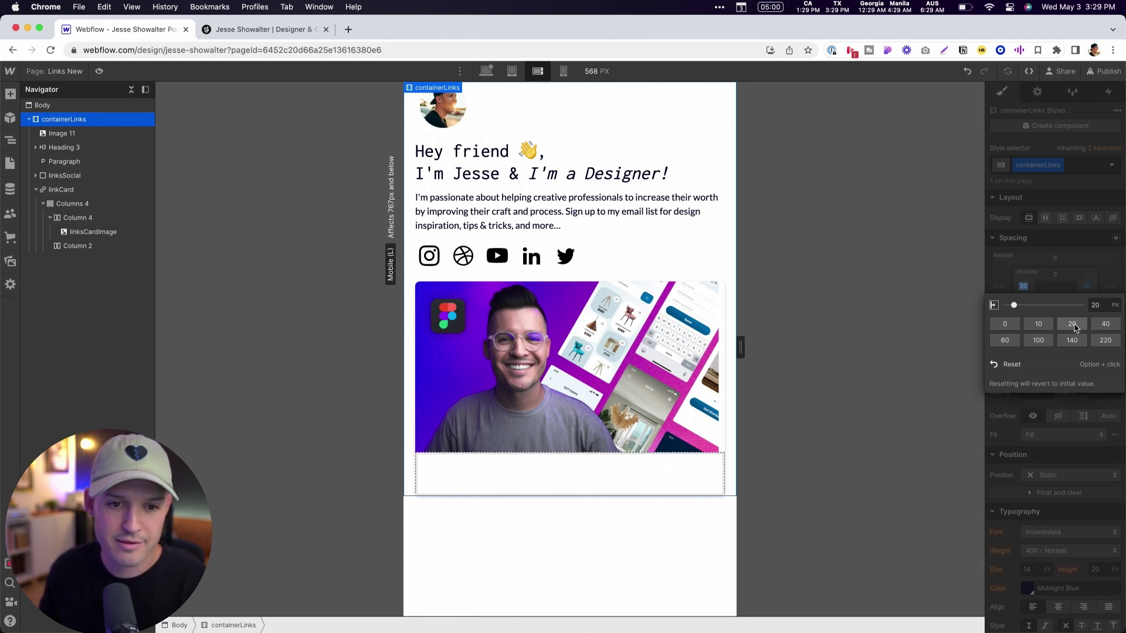
{"action": "left_click", "coordinate": [1070, 285]}
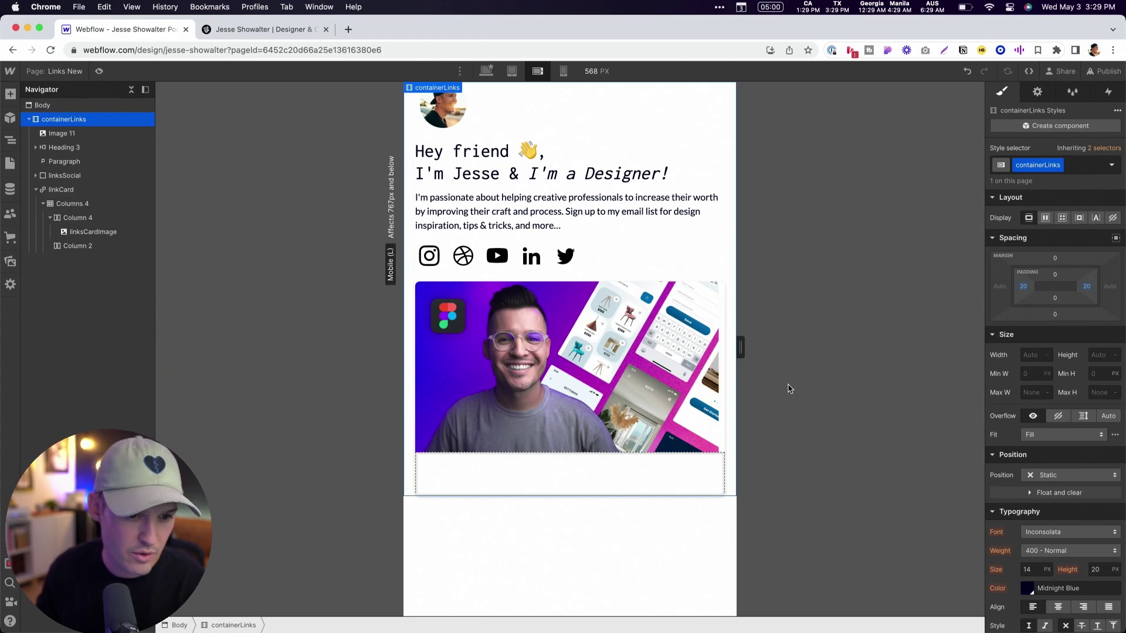
Step: Remove the image column's right padding on the mobile landscape layout
{"action": "left_click", "coordinate": [630, 381]}
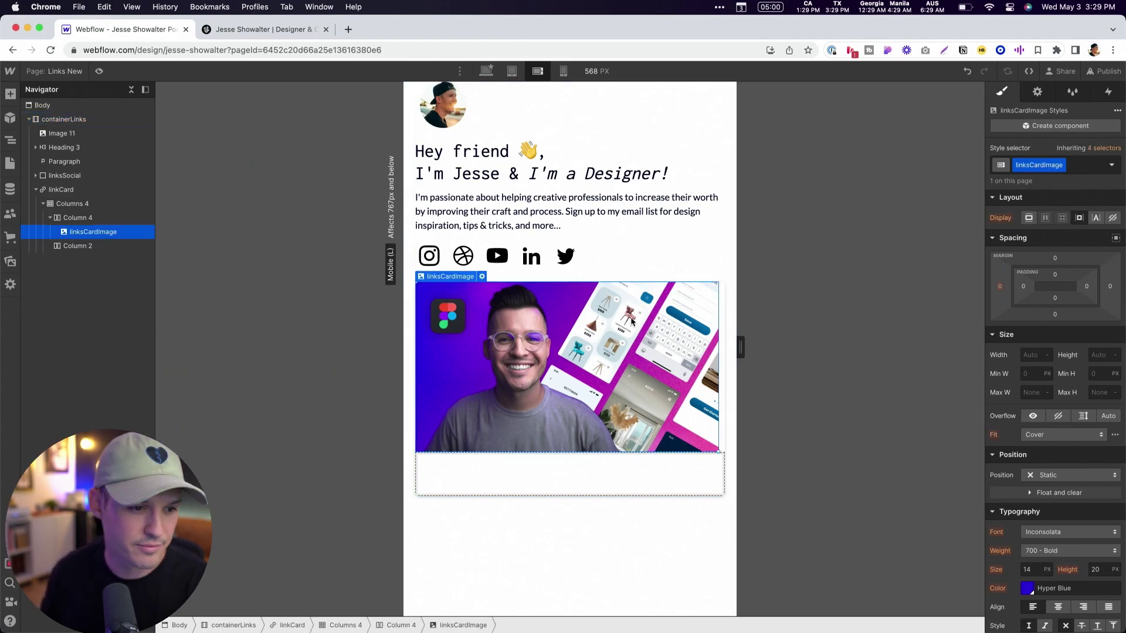
{"action": "left_click", "coordinate": [85, 218]}
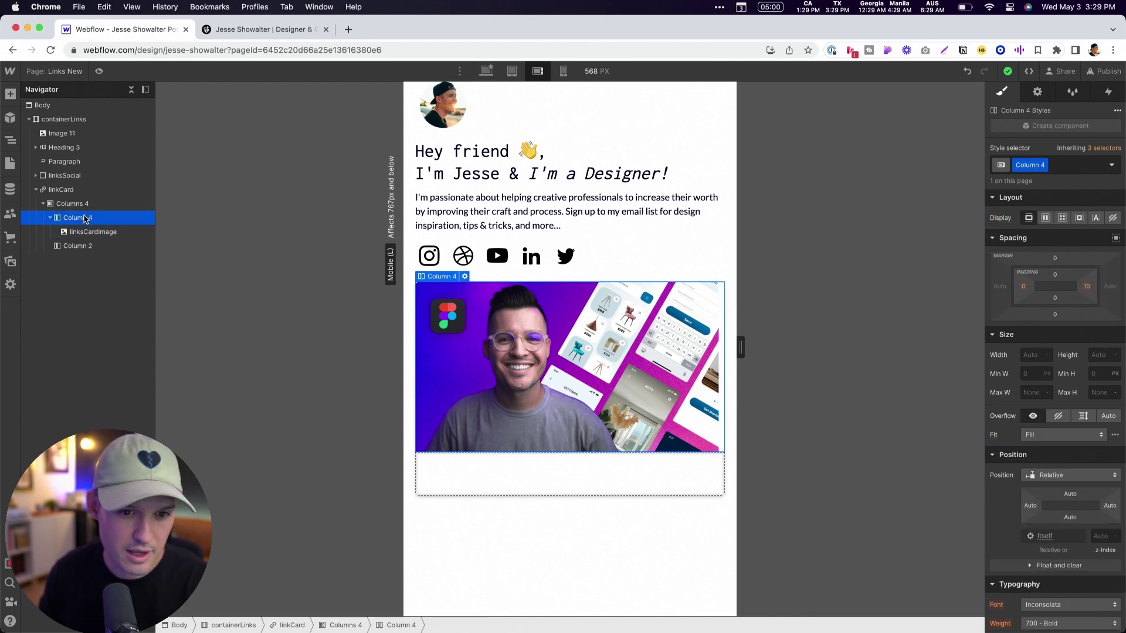
{"action": "left_click", "coordinate": [1087, 287]}
{"action": "left_click", "coordinate": [1006, 325]}
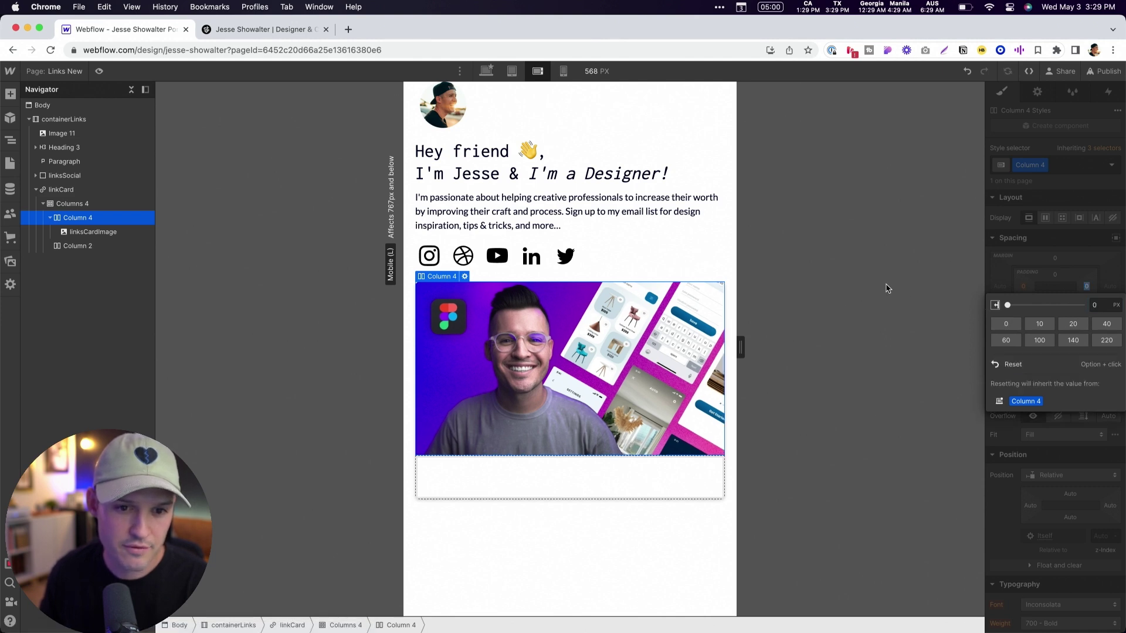
{"action": "left_click", "coordinate": [64, 207]}
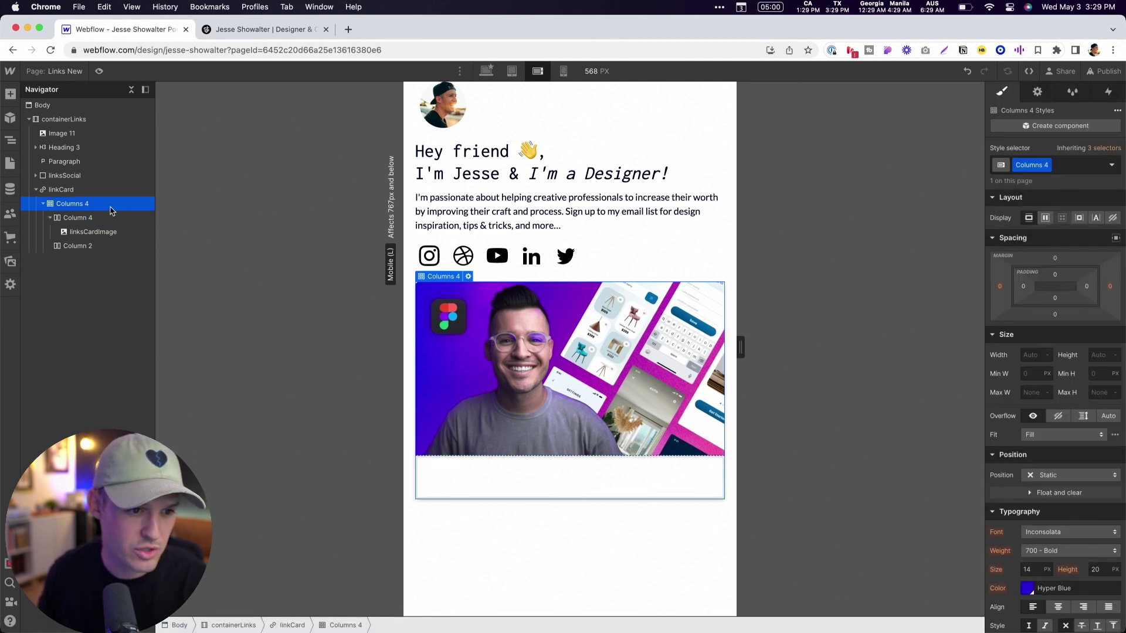
Step: Set the image column's right padding to 0 on the desktop layout too
{"action": "left_click", "coordinate": [485, 71]}
{"action": "left_click", "coordinate": [78, 218]}
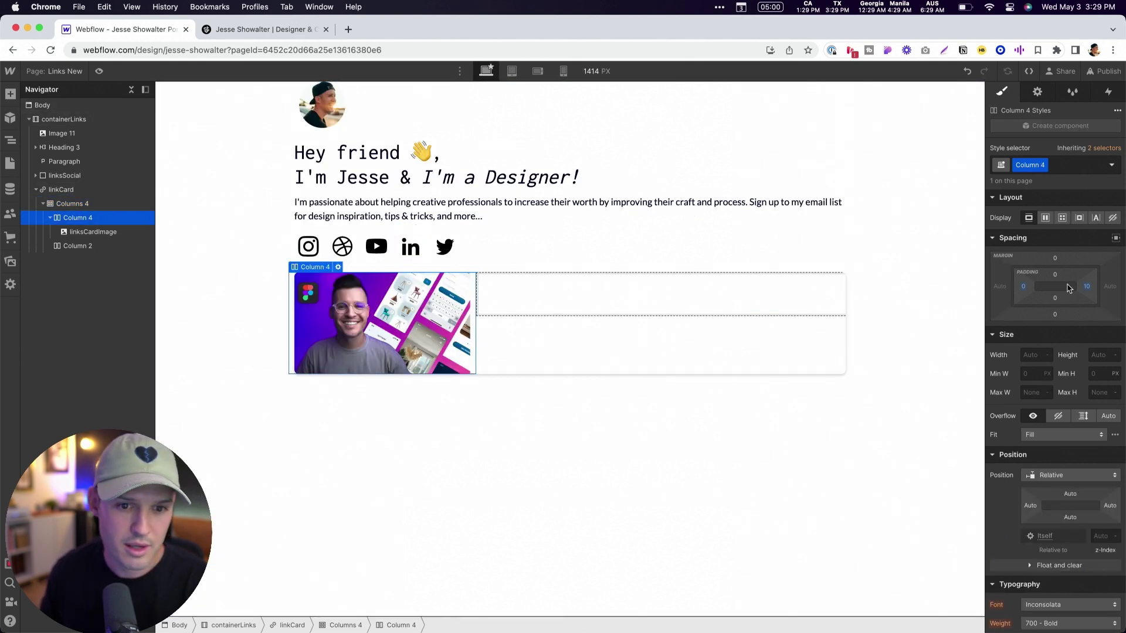
{"action": "left_click", "coordinate": [1087, 286]}
{"action": "left_click", "coordinate": [1004, 324]}
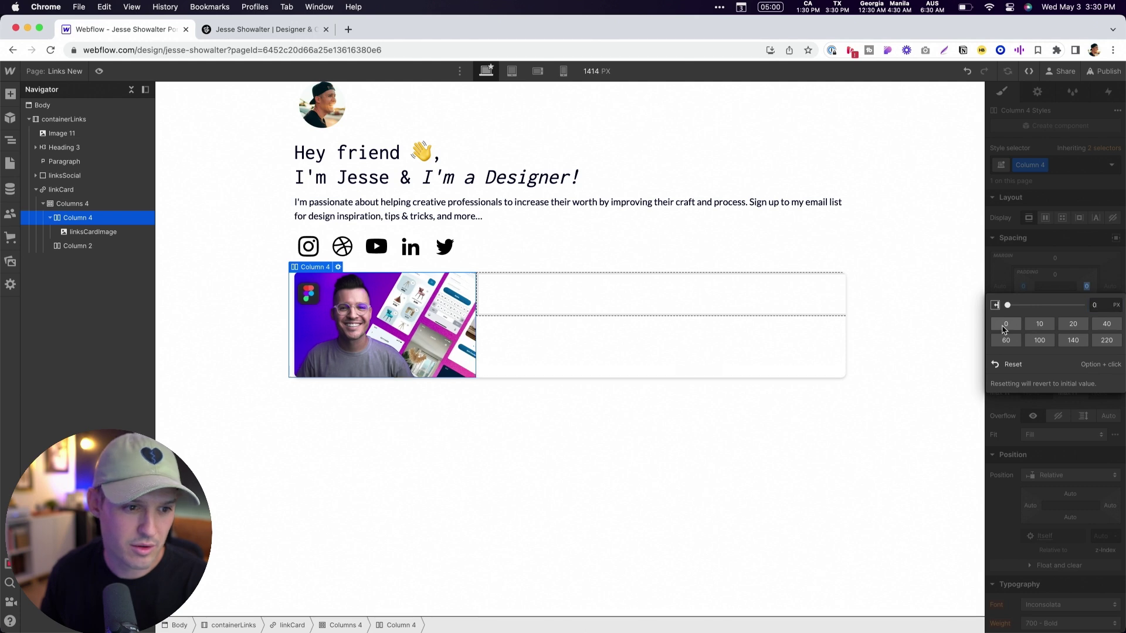
{"action": "left_click", "coordinate": [513, 417]}
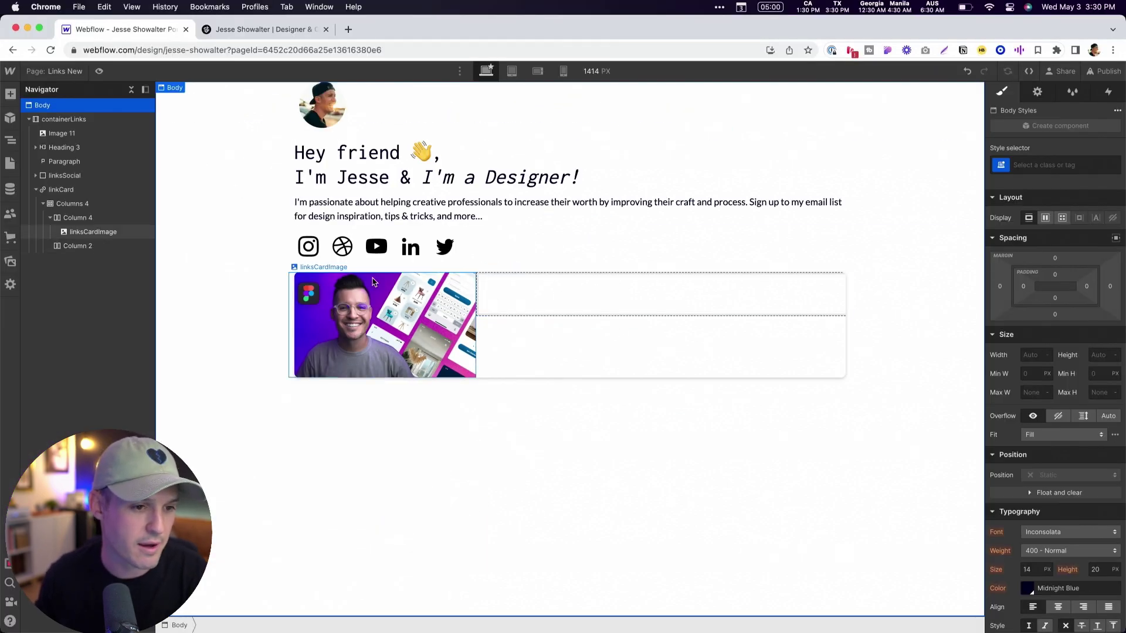
Step: Make Columns 4 a flex row with its columns vertically centred
{"action": "left_click", "coordinate": [69, 204]}
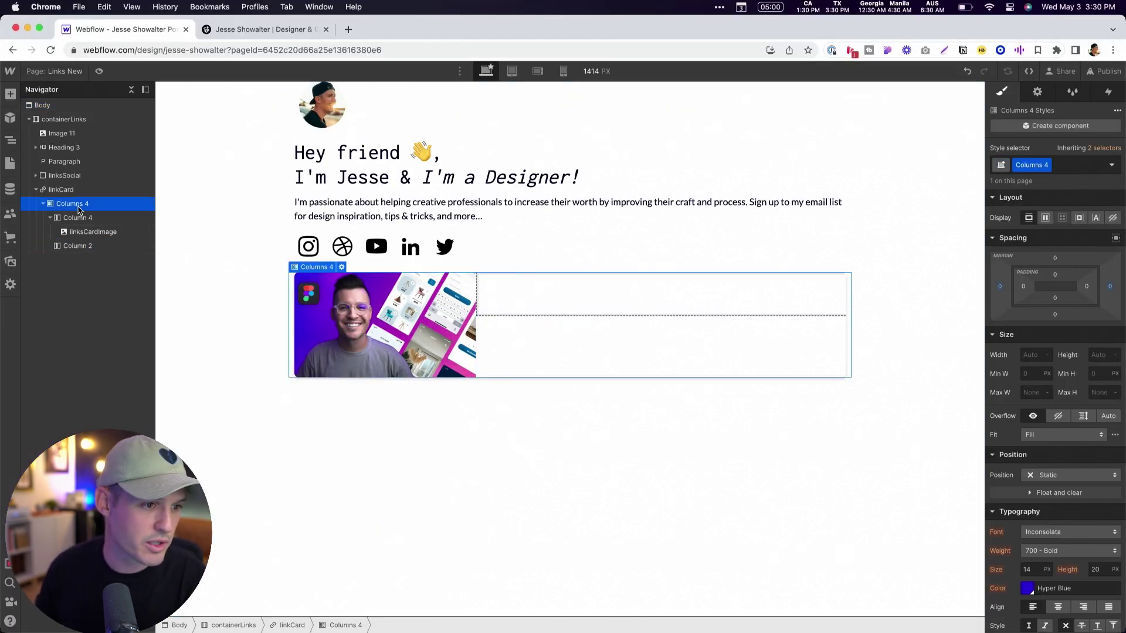
{"action": "left_click", "coordinate": [1045, 218]}
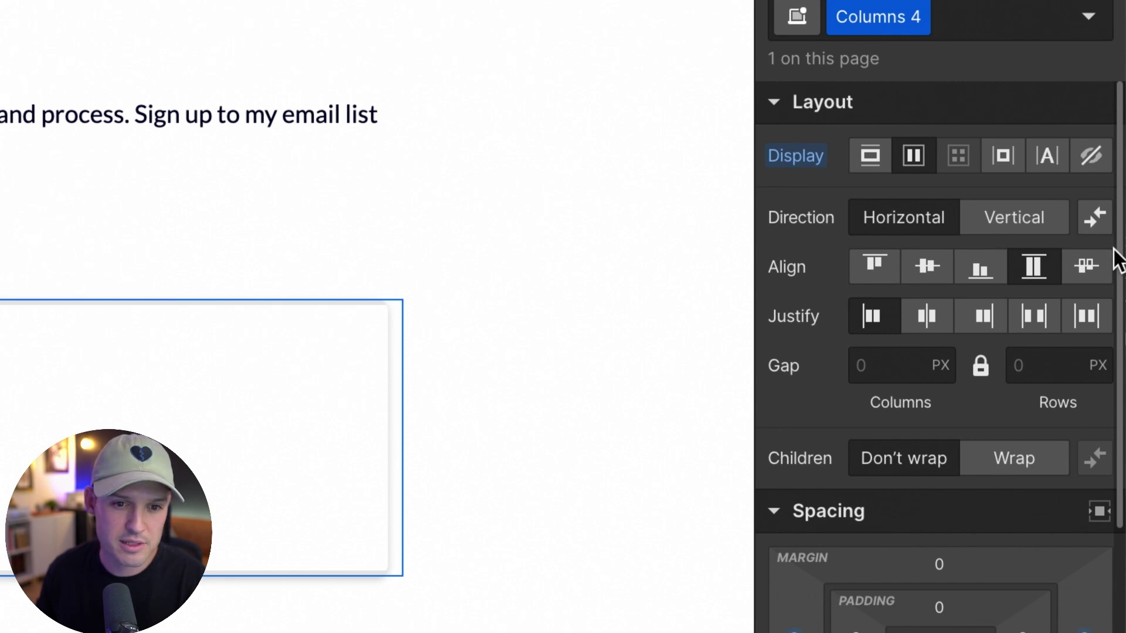
{"action": "left_click", "coordinate": [937, 265]}
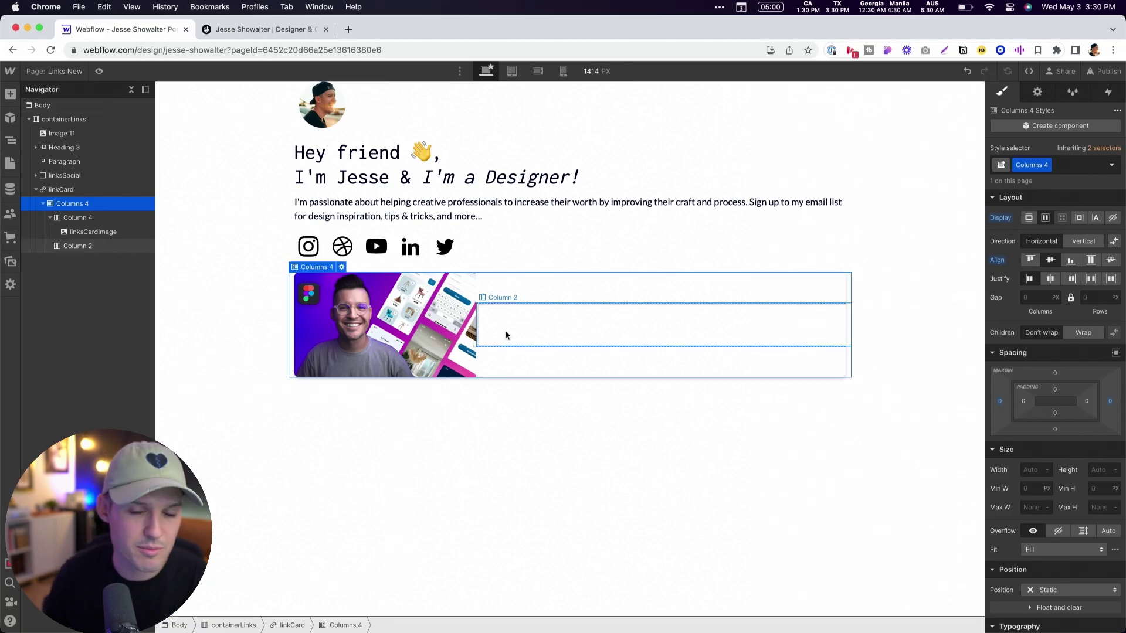
Step: Copy the first card's course title from the live links page
{"action": "left_click", "coordinate": [291, 34]}
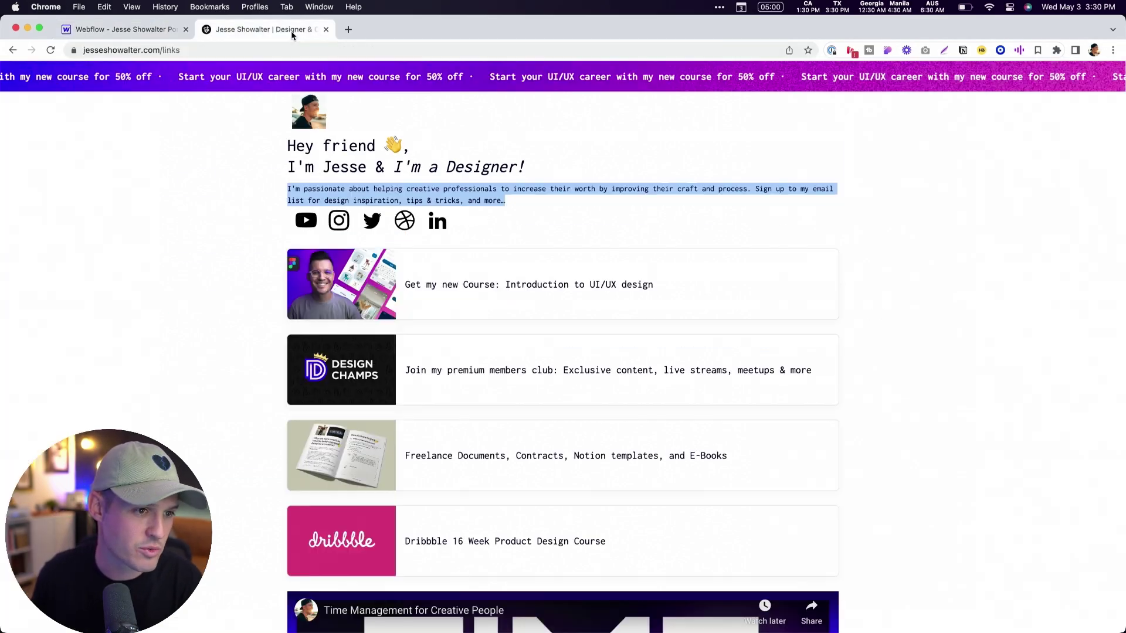
{"action": "left_click_drag", "start_coordinate": [655, 285], "coordinate": [410, 290]}
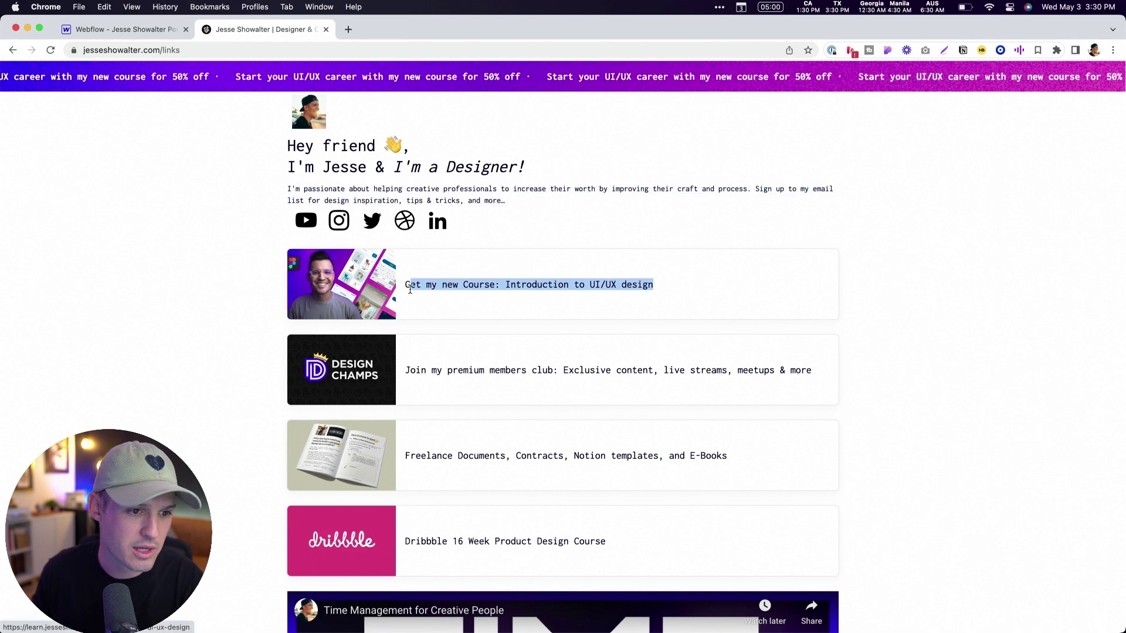
{"action": "left_click", "coordinate": [123, 29]}
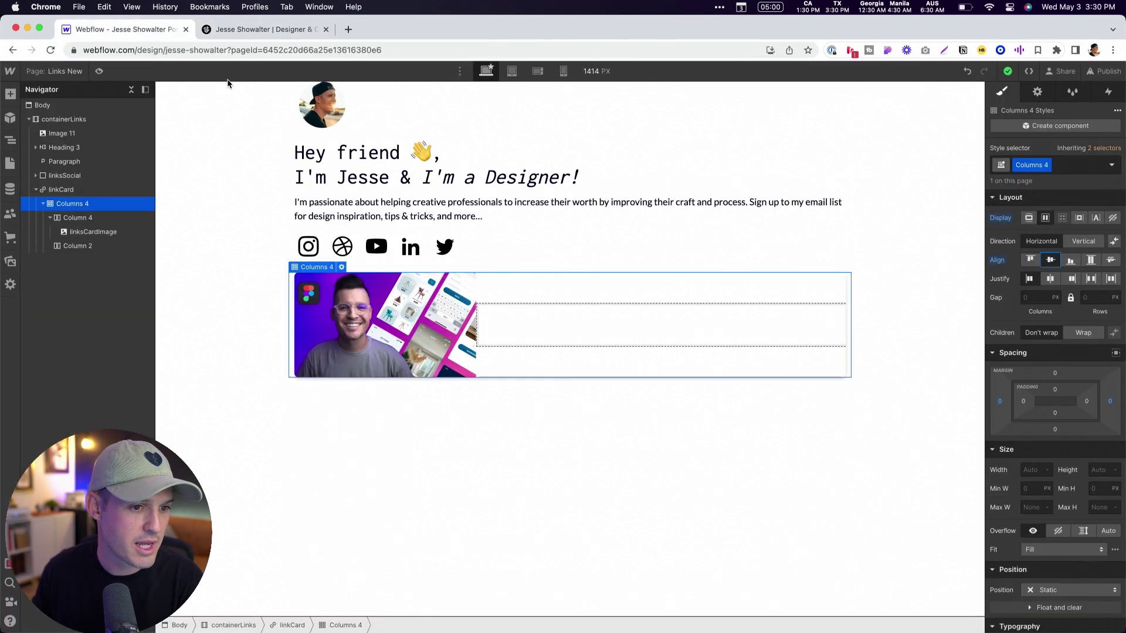
Step: Add a Text Block to Column 2 containing 'Get my new Course: Introduction to UI/UX design'
{"action": "left_click", "coordinate": [83, 246]}
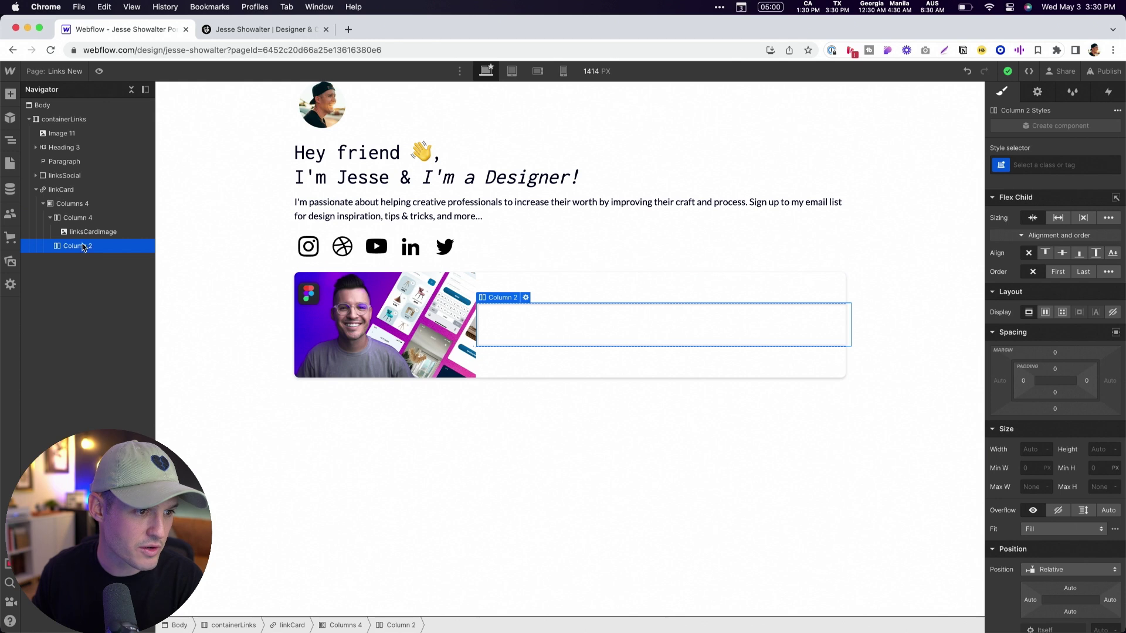
{"action": "left_click", "coordinate": [10, 94]}
{"action": "left_click_drag", "start_coordinate": [36, 530], "coordinate": [533, 327]}
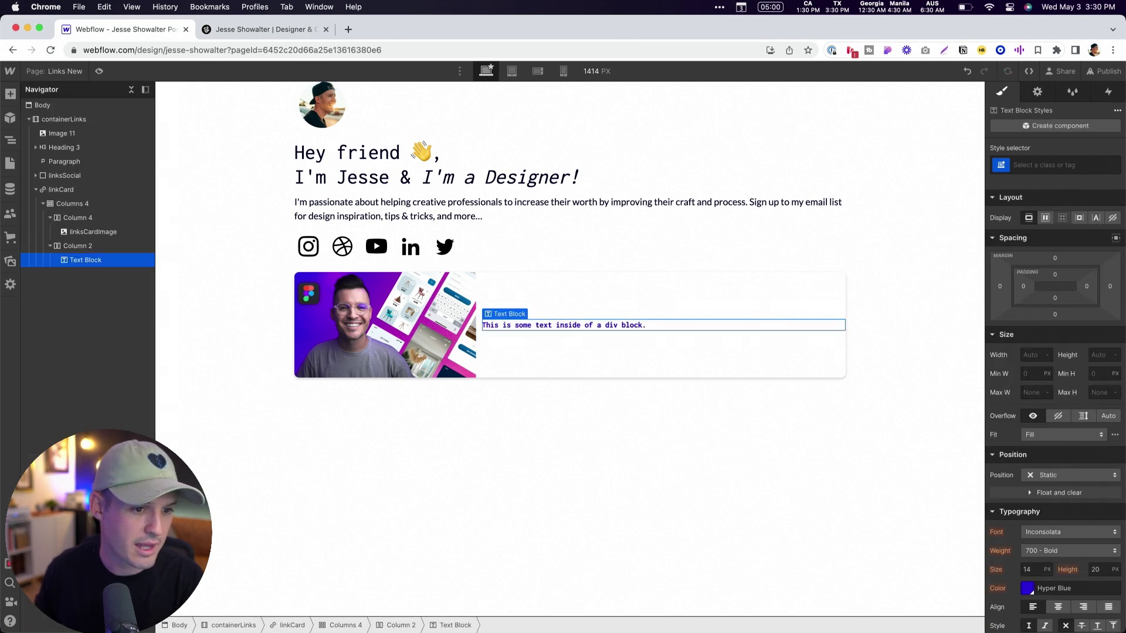
{"action": "double_click", "coordinate": [534, 327]}
{"action": "type", "text": "Get my new Course: Introduction to UI/UX design"}
{"action": "key", "text": "Escape"}
{"action": "key", "text": "Escape"}
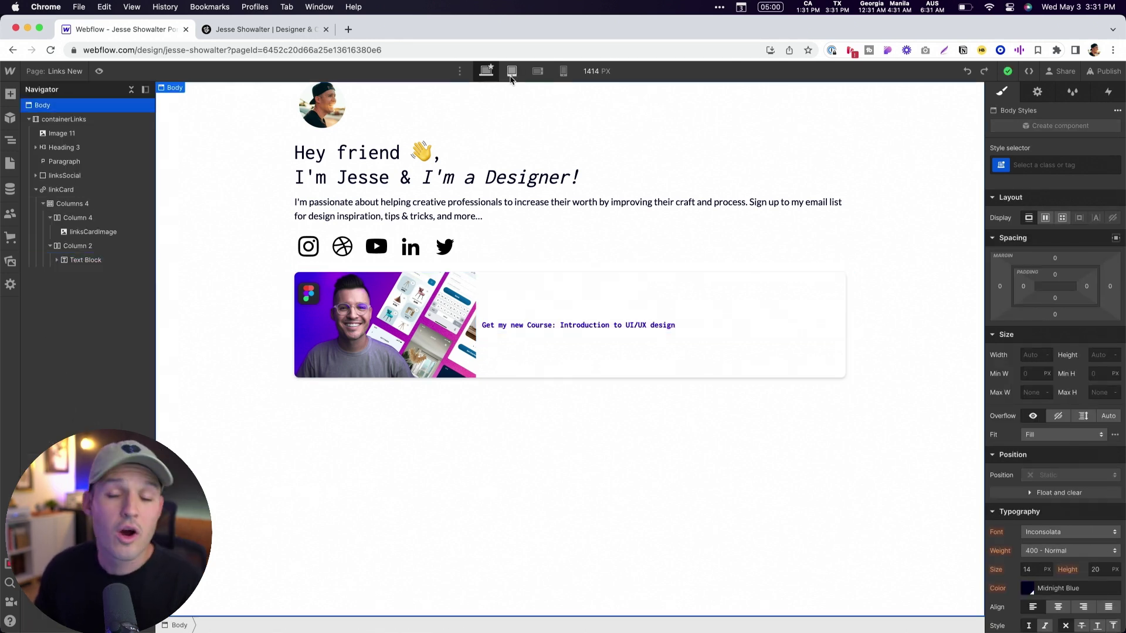
{"action": "left_click", "coordinate": [554, 329]}
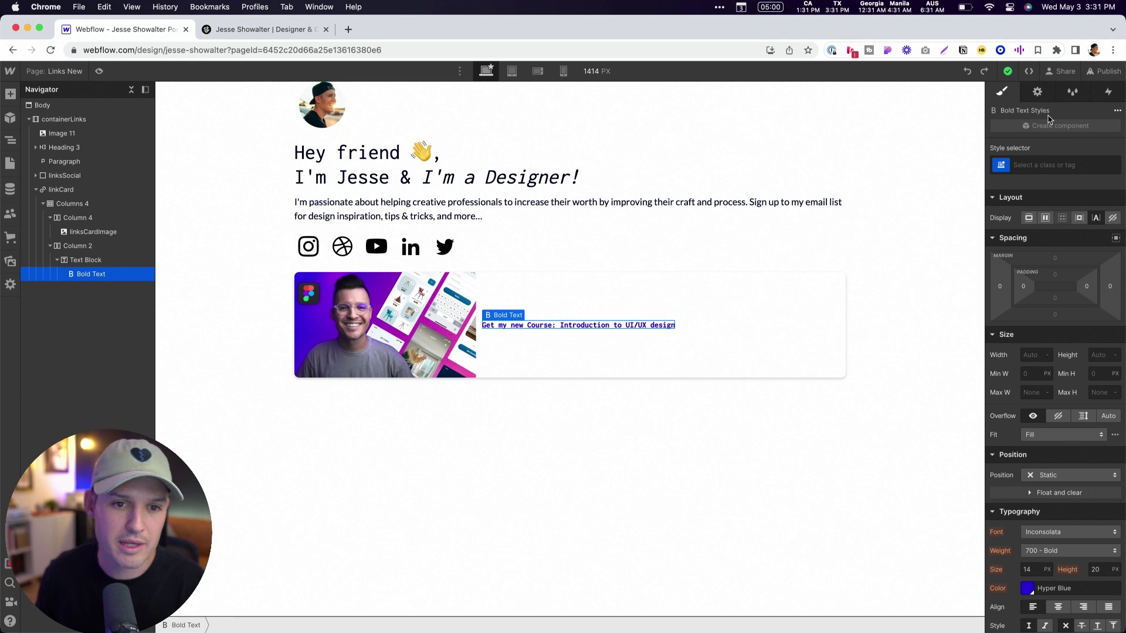
Step: Give the title the TextlinkCard class with black colour and 18 px size
{"action": "left_click", "coordinate": [1049, 165]}
{"action": "type", "text": "link"}
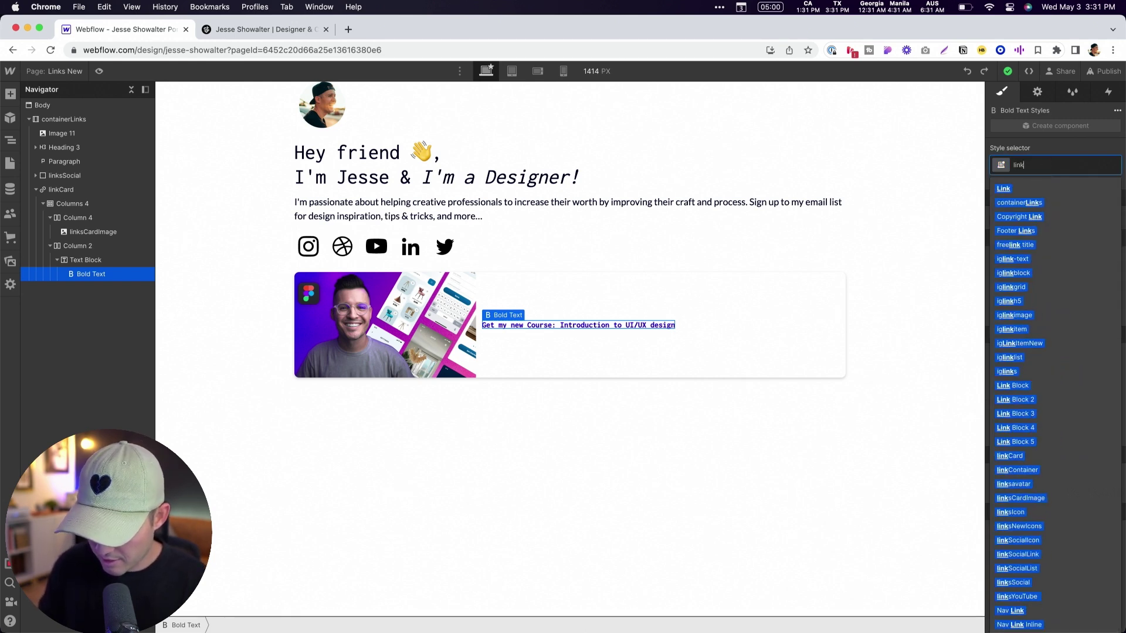
{"action": "type", "text": "Card"}
{"action": "type", "text": "T"}
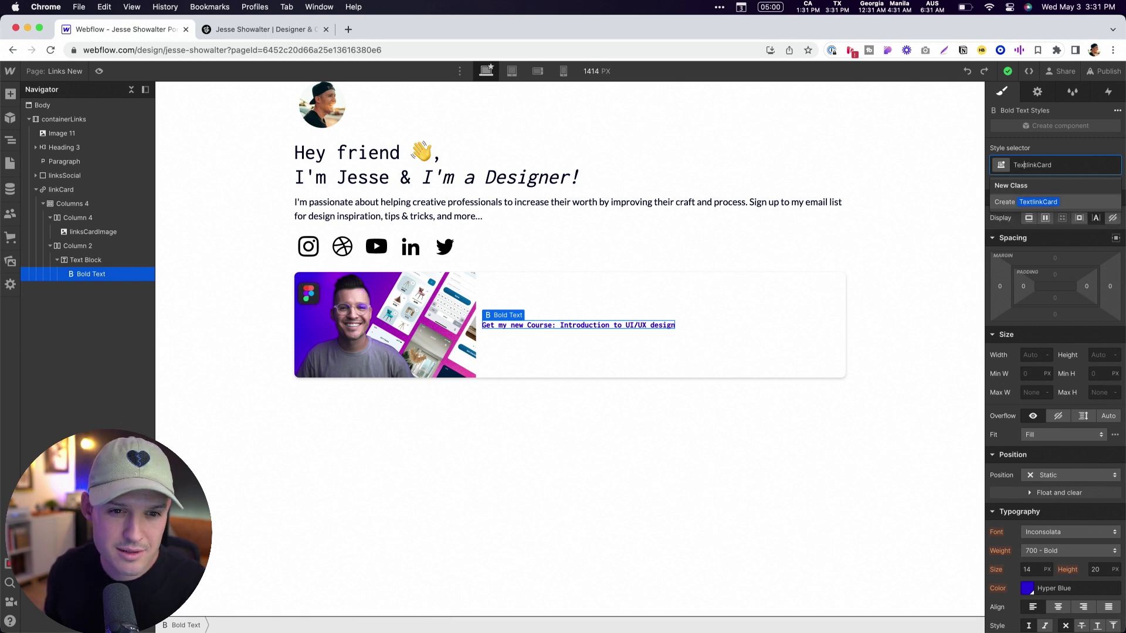
{"action": "key", "text": "Return"}
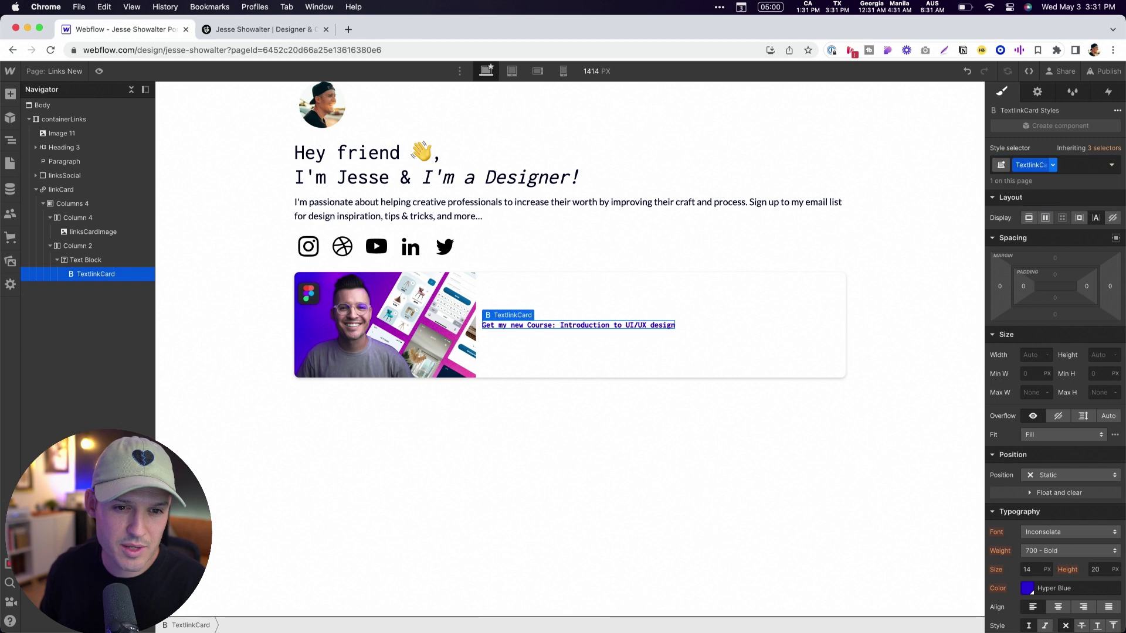
{"action": "left_click", "coordinate": [1028, 589]}
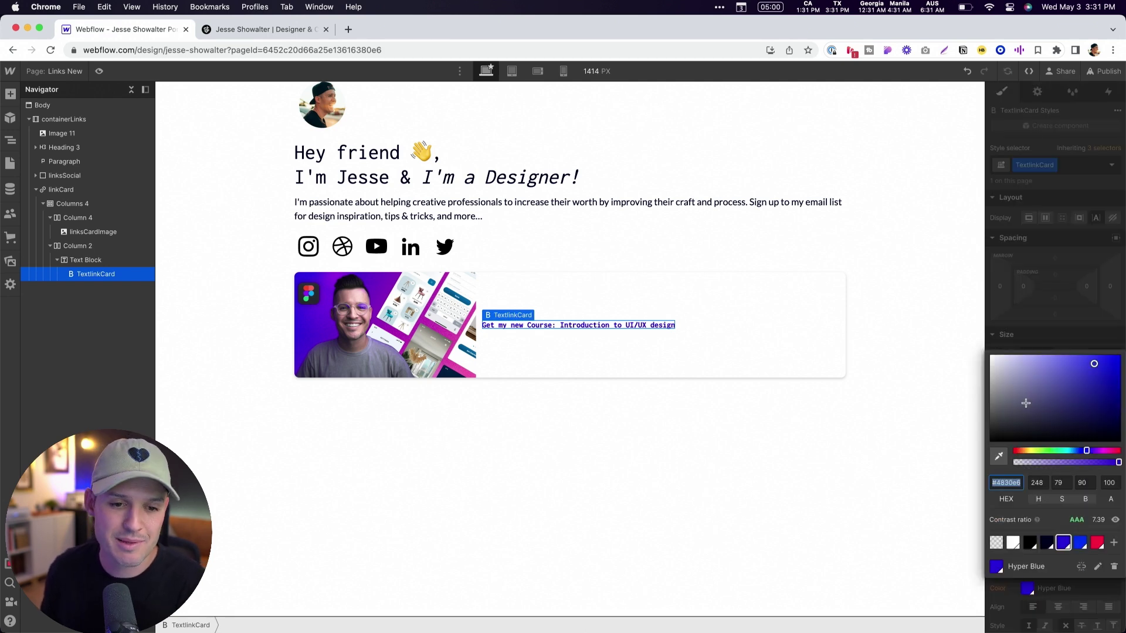
{"action": "left_click_drag", "start_coordinate": [1026, 402], "coordinate": [922, 503]}
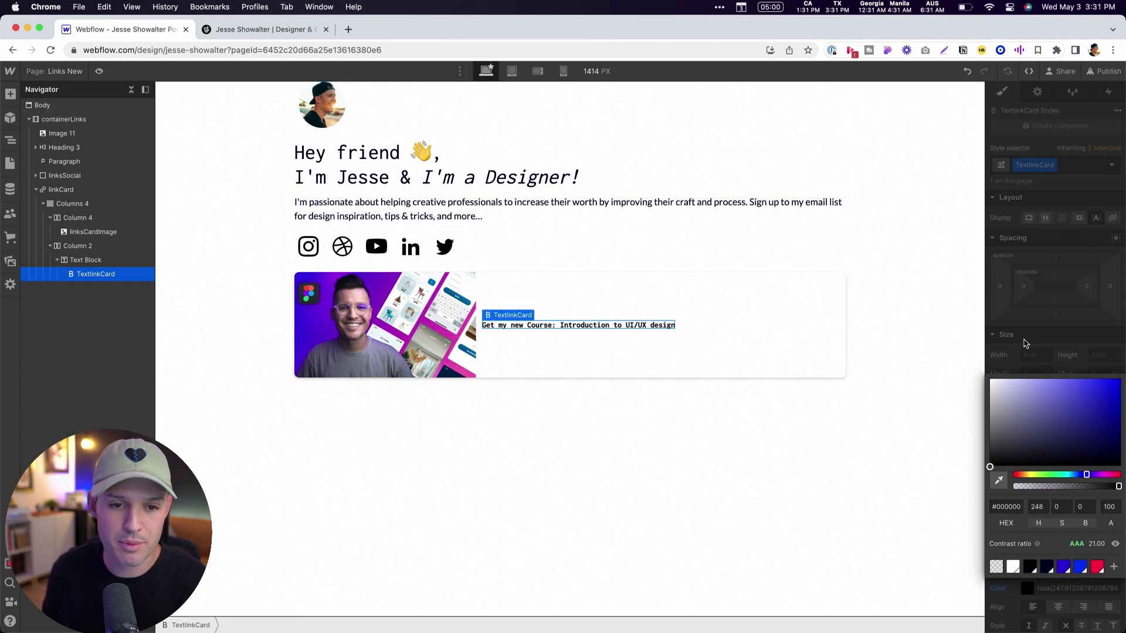
{"action": "left_click", "coordinate": [987, 448]}
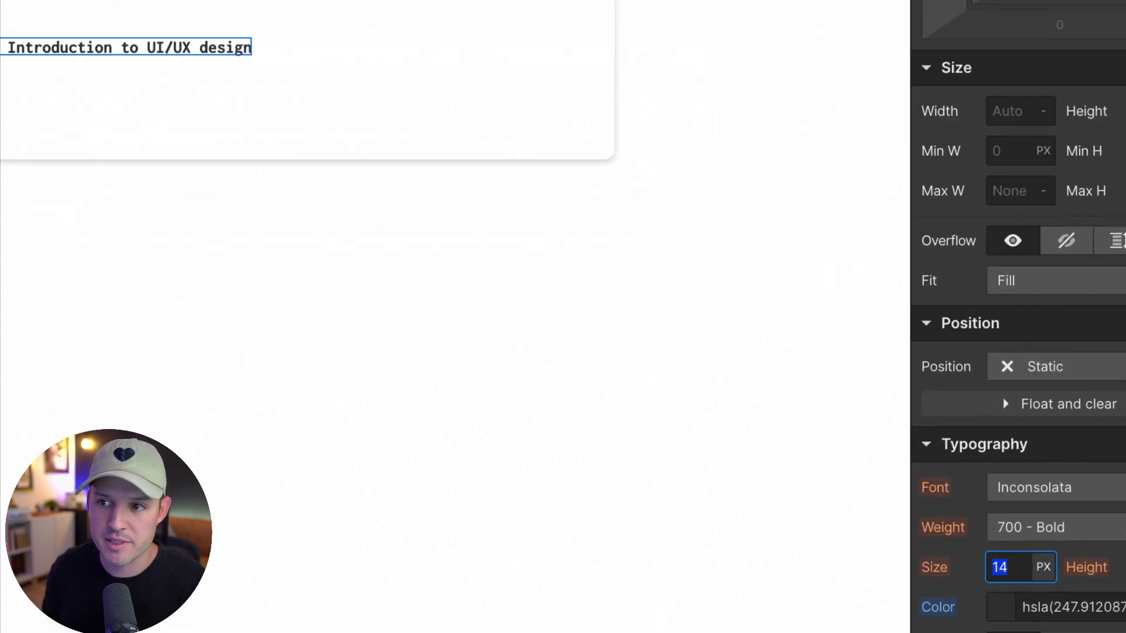
{"action": "key", "text": "Up"}
{"action": "key", "text": "Up"}
{"action": "key", "text": "Up"}
{"action": "key", "text": "Up"}
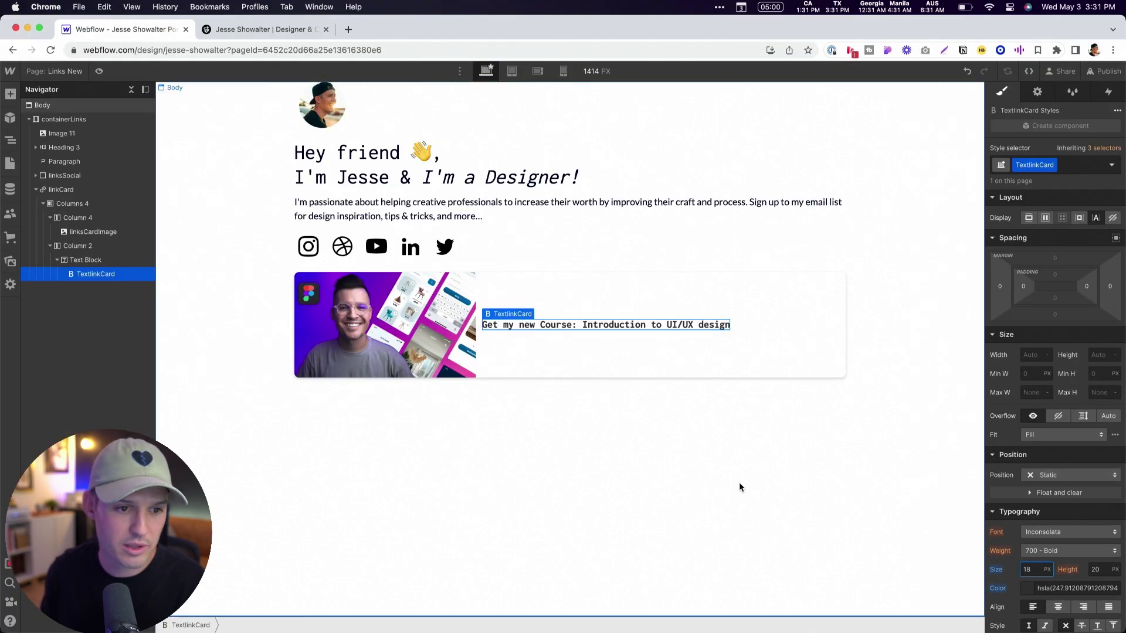
Step: Set the title's font weight to 400 Normal
{"action": "left_click", "coordinate": [582, 349]}
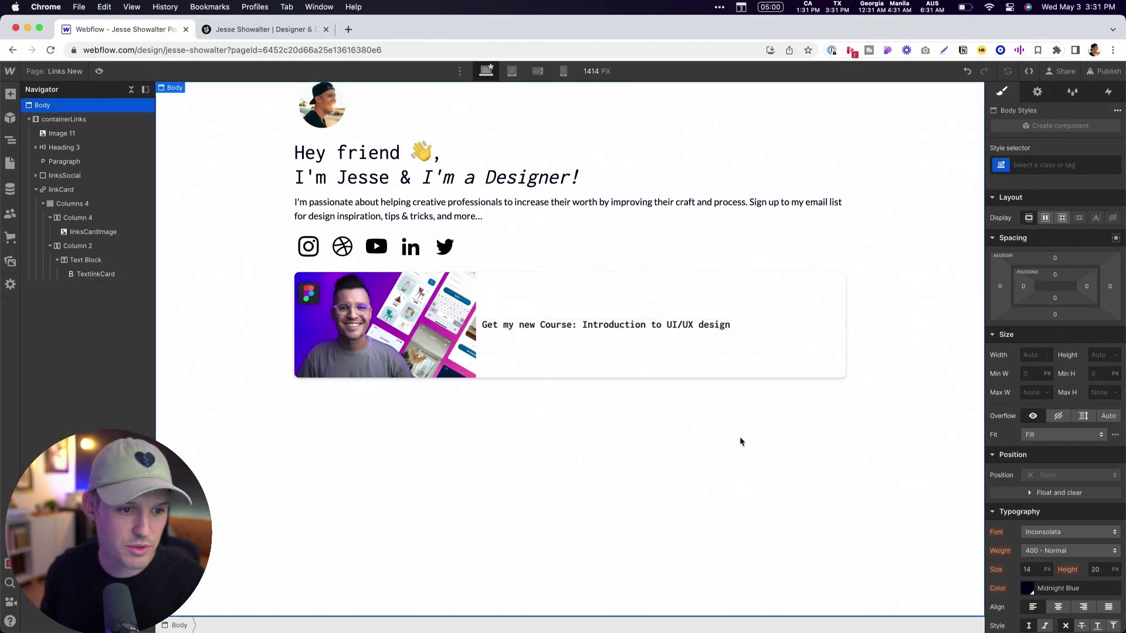
{"action": "left_click", "coordinate": [496, 189]}
{"action": "left_click", "coordinate": [1059, 551]}
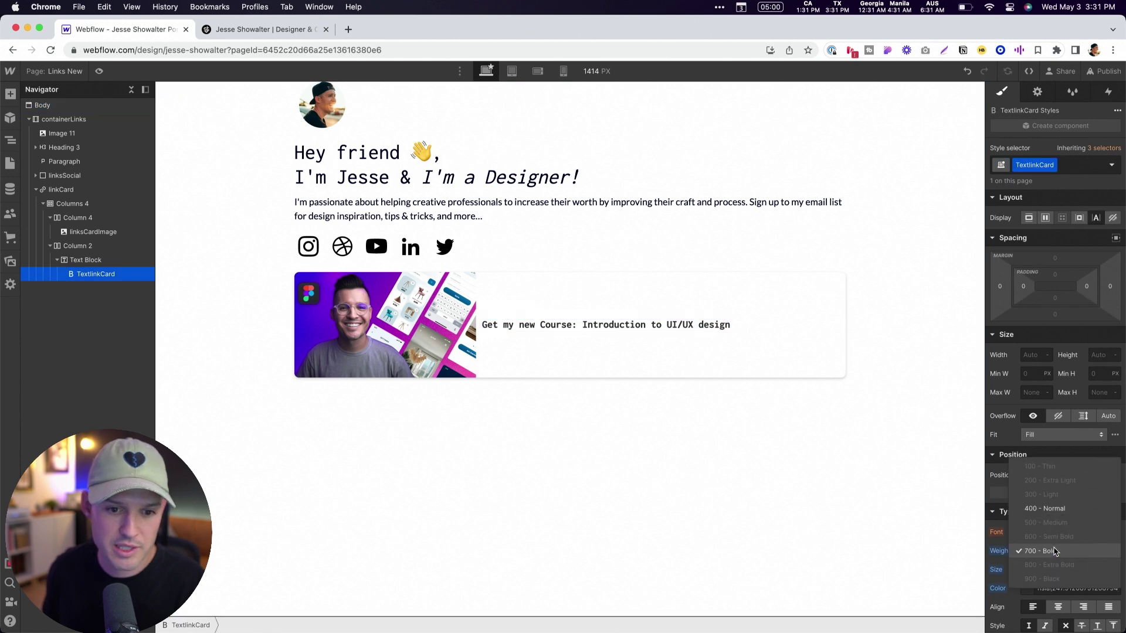
{"action": "left_click", "coordinate": [1057, 516]}
{"action": "left_click", "coordinate": [739, 494]}
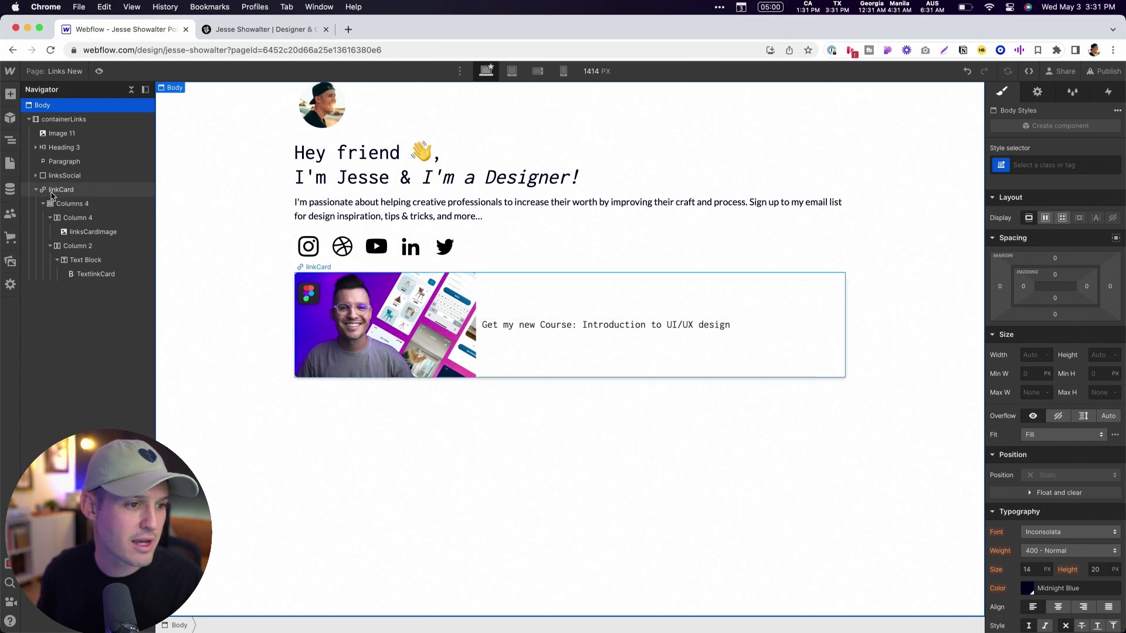
{"action": "left_click", "coordinate": [297, 273]}
Step: Duplicate linkCard twice so three identical course cards stack below the social icons
{"action": "left_click", "coordinate": [339, 266]}
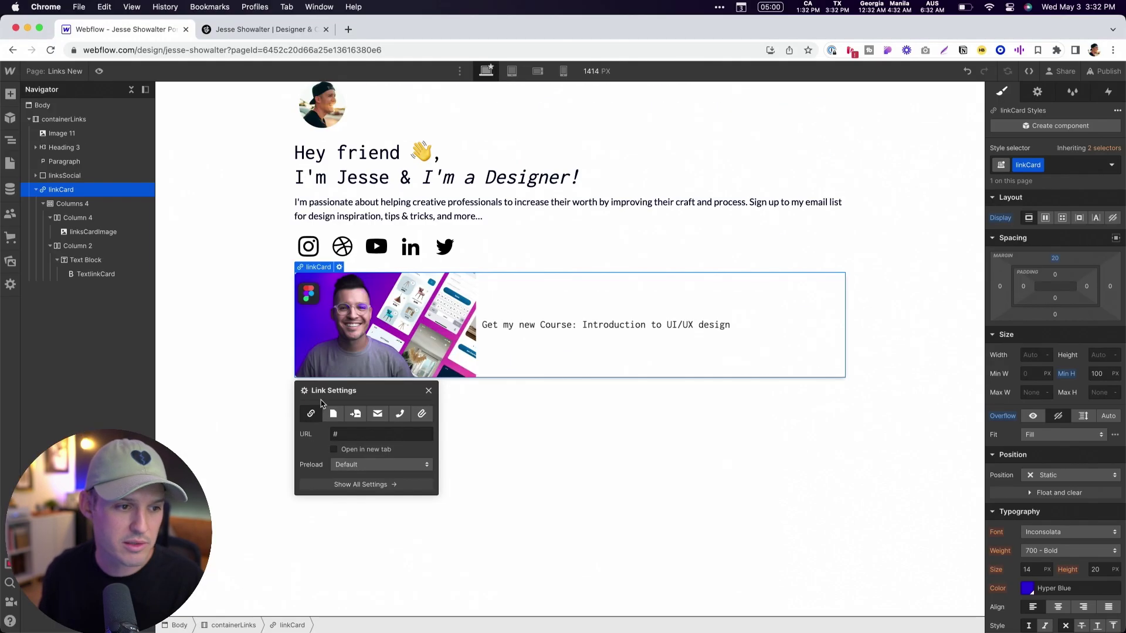
{"action": "left_click", "coordinate": [35, 189]}
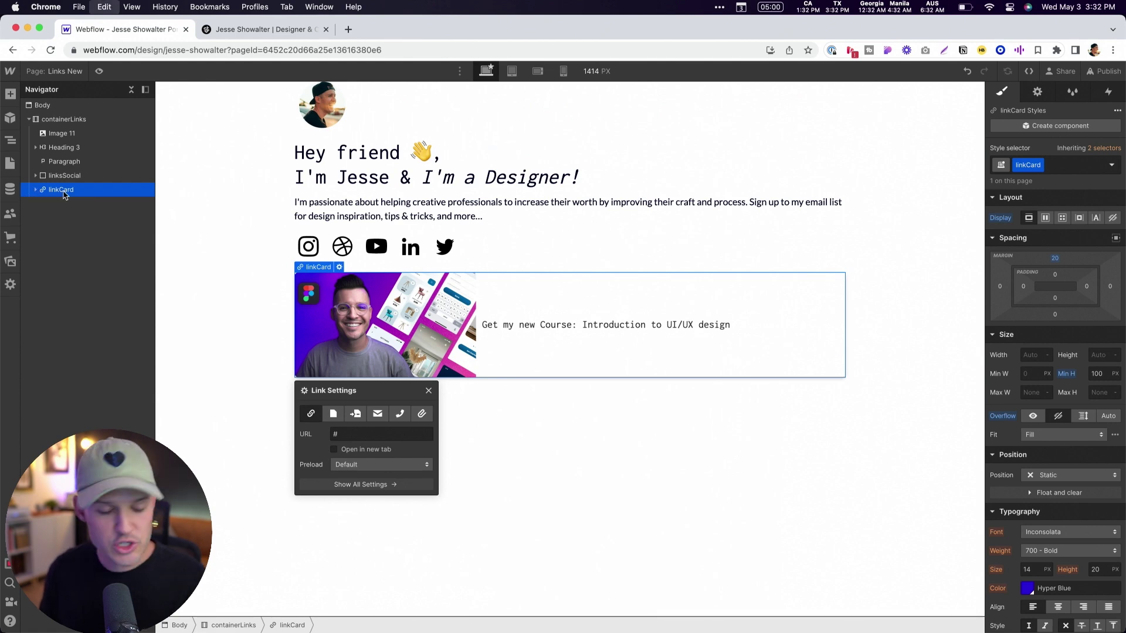
{"action": "key", "text": "super+d"}
{"action": "key", "text": "super+d"}
{"action": "left_click", "coordinate": [861, 382]}
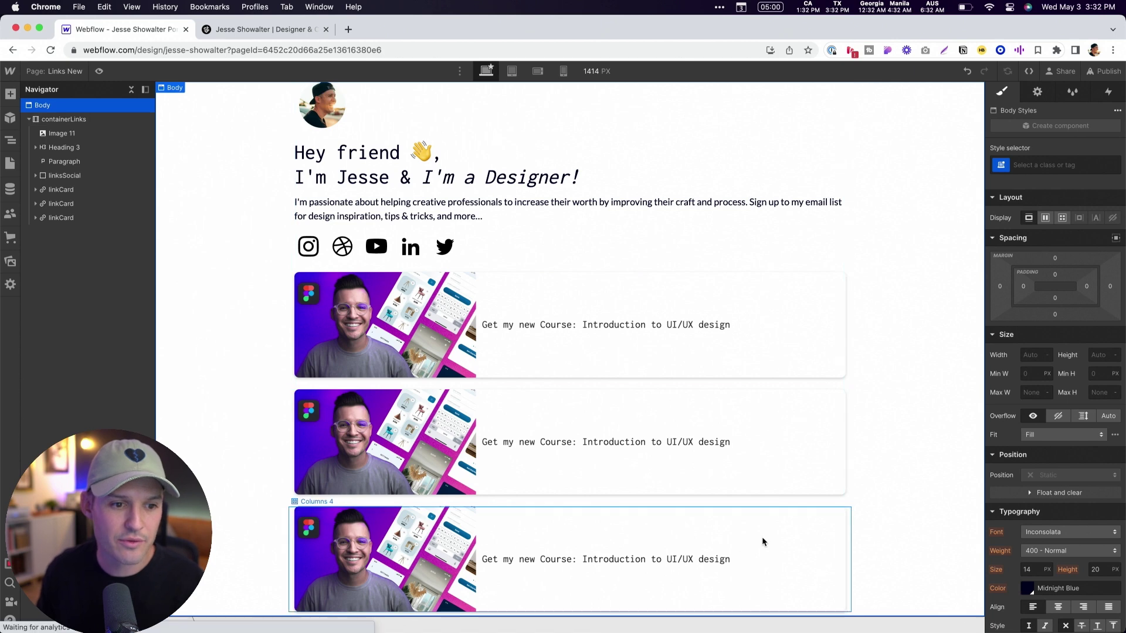
{"action": "left_click", "coordinate": [281, 32]}
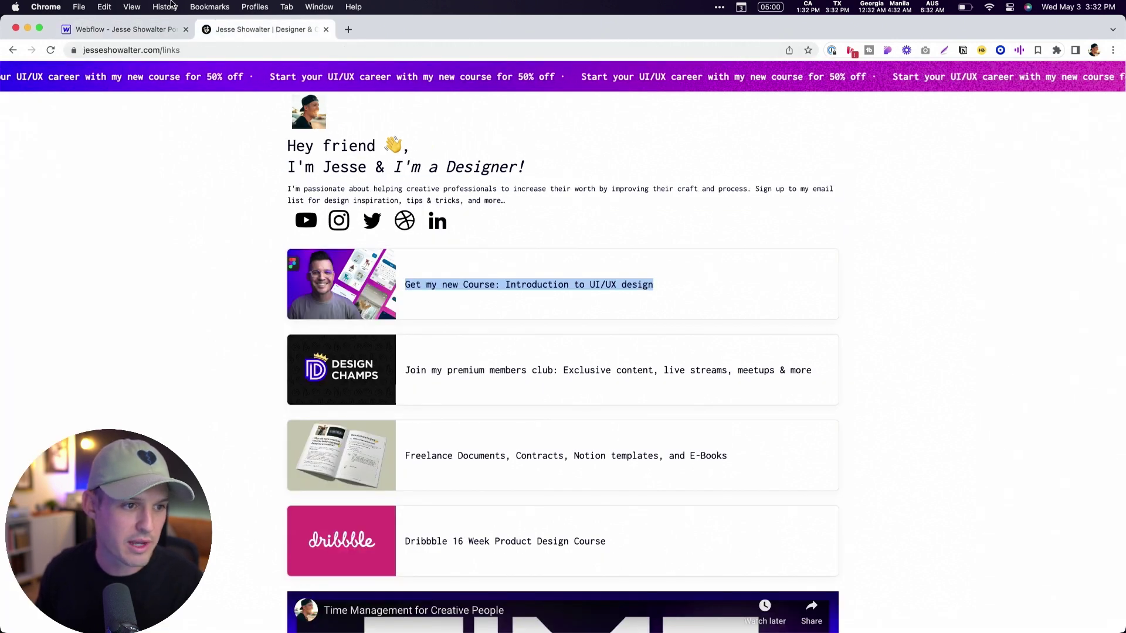
{"action": "key", "text": "super+1"}
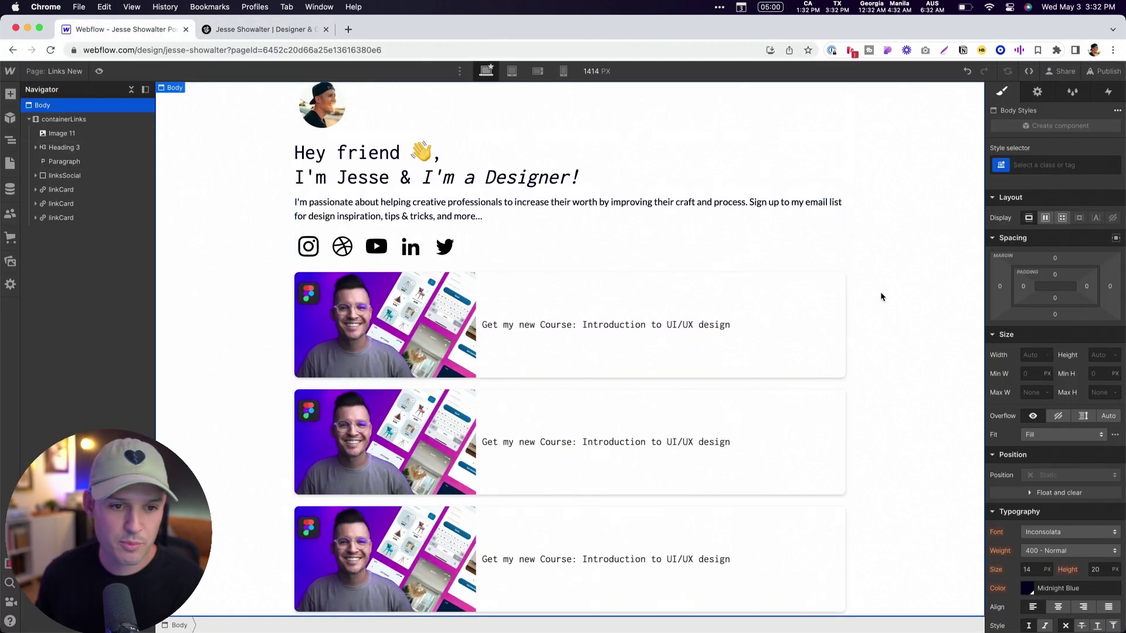
{"action": "left_click", "coordinate": [644, 326]}
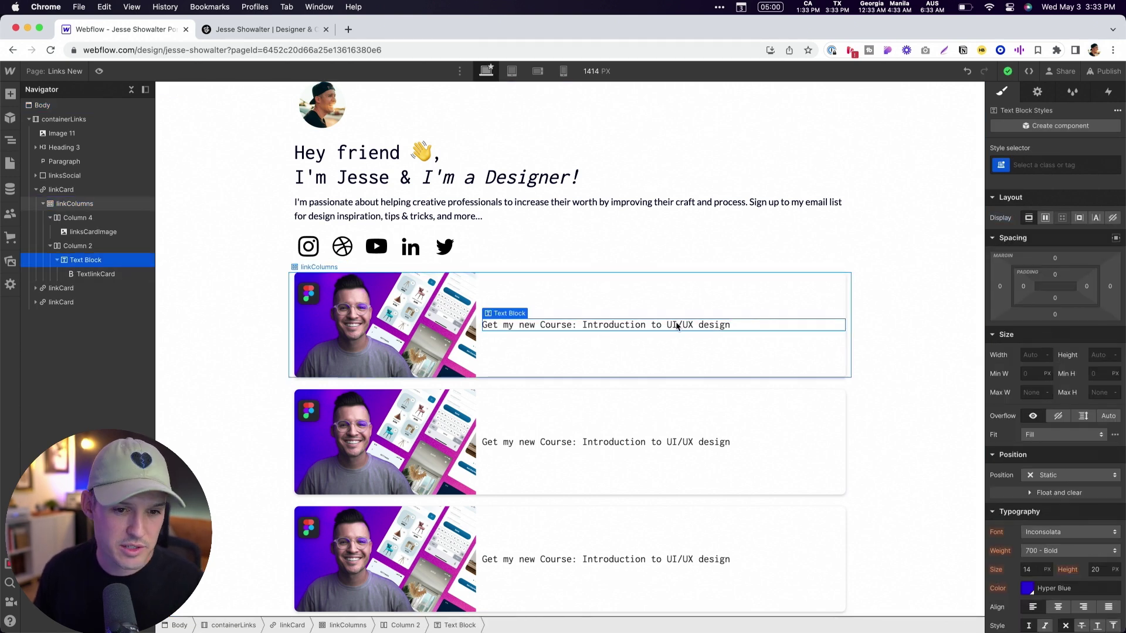
Step: Pad the first card's title block 40 px top and bottom, then view the tablet layout
{"action": "left_click_drag", "start_coordinate": [1055, 277], "coordinate": [1062, 291]}
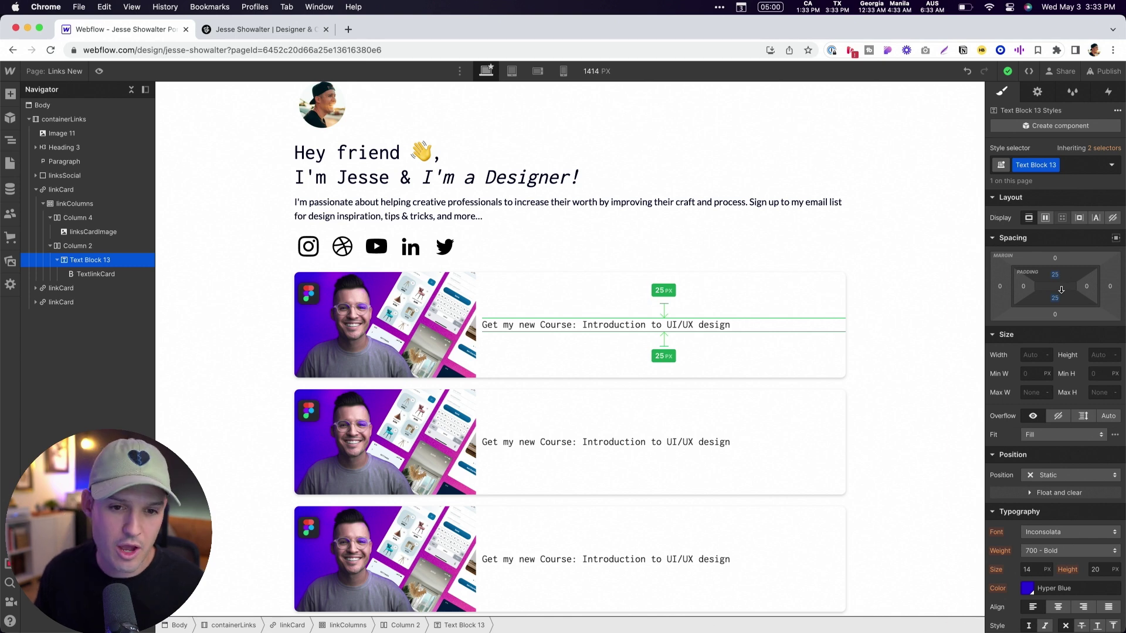
{"action": "left_click_drag", "start_coordinate": [1062, 293], "coordinate": [1060, 297]}
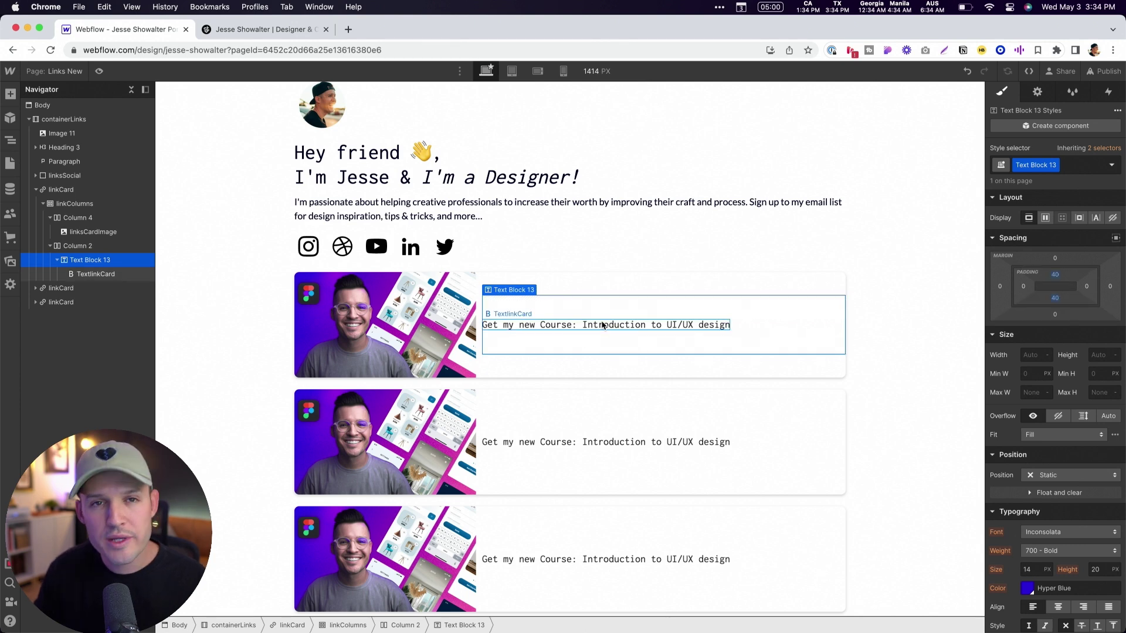
{"action": "left_click", "coordinate": [509, 72]}
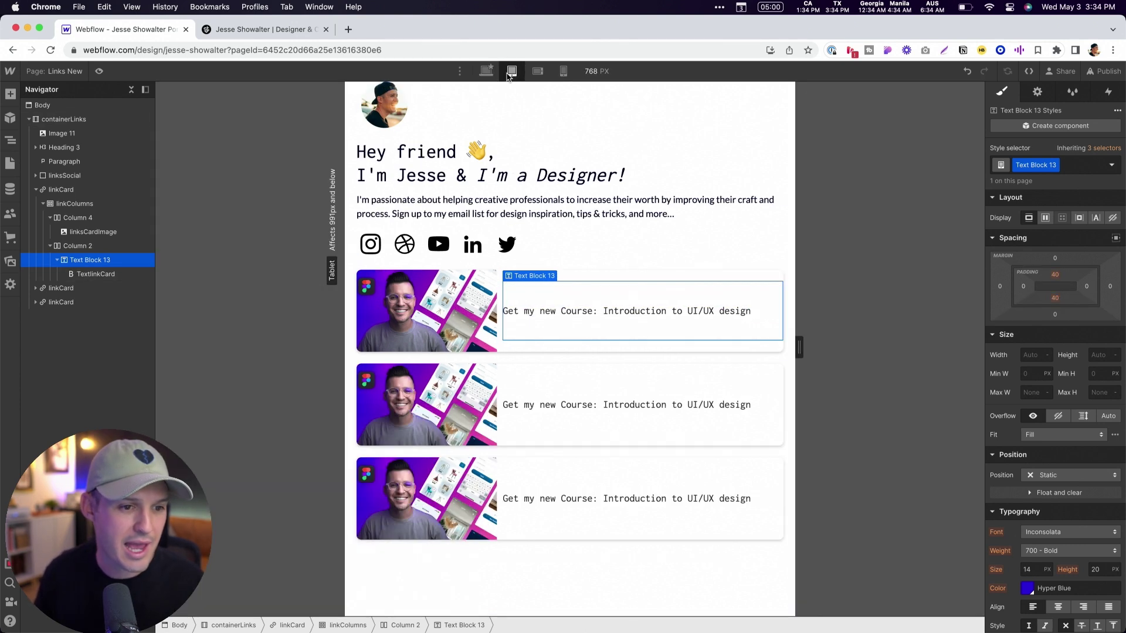
Step: Stack the card columns image-above-text at mobile widths, checking portrait and desktop views
{"action": "left_click", "coordinate": [538, 73]}
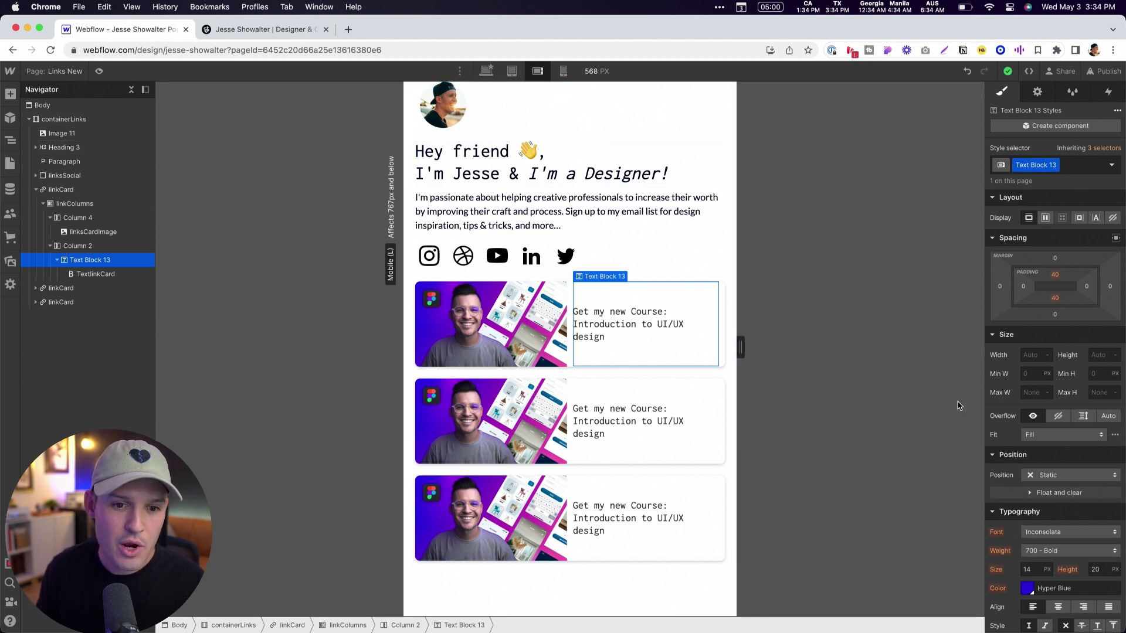
{"action": "left_click", "coordinate": [85, 207]}
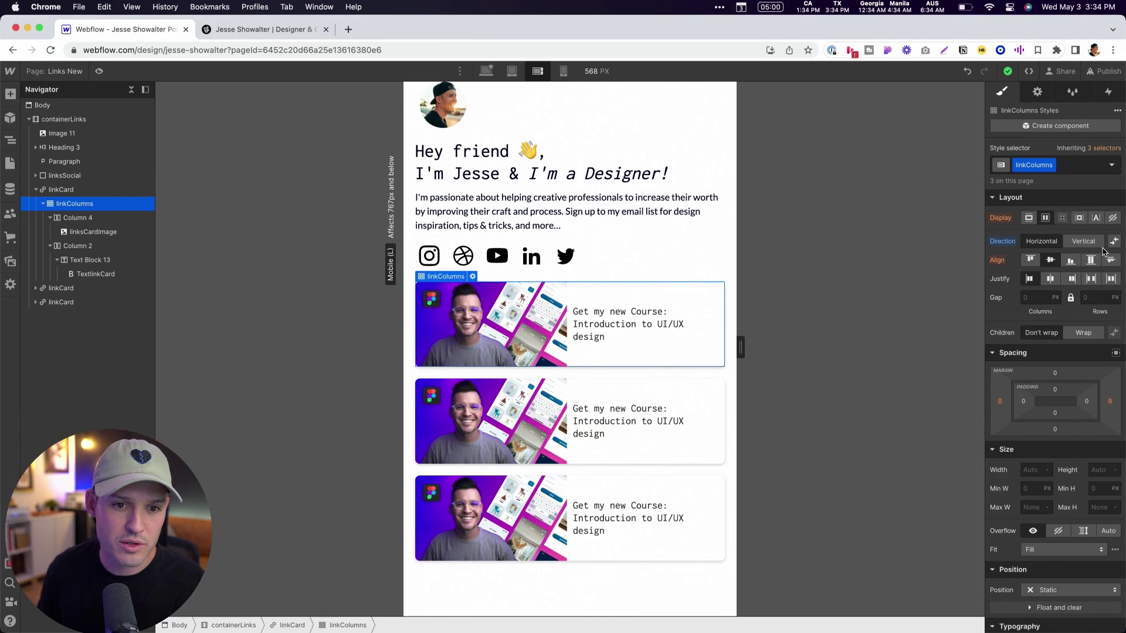
{"action": "left_click", "coordinate": [1049, 227]}
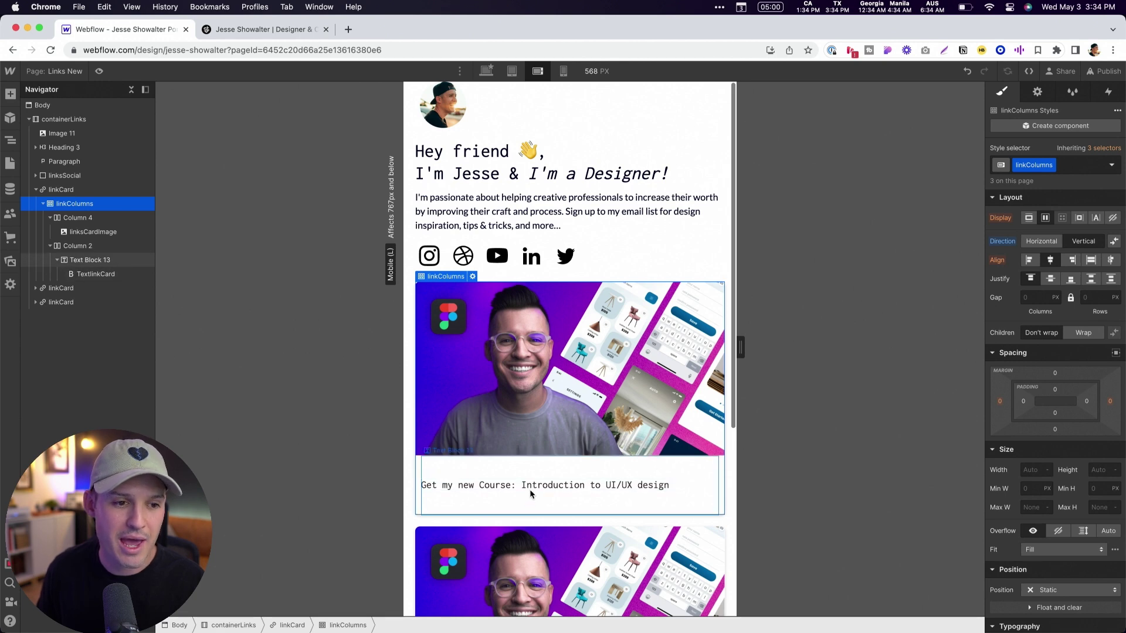
{"action": "left_click", "coordinate": [563, 71]}
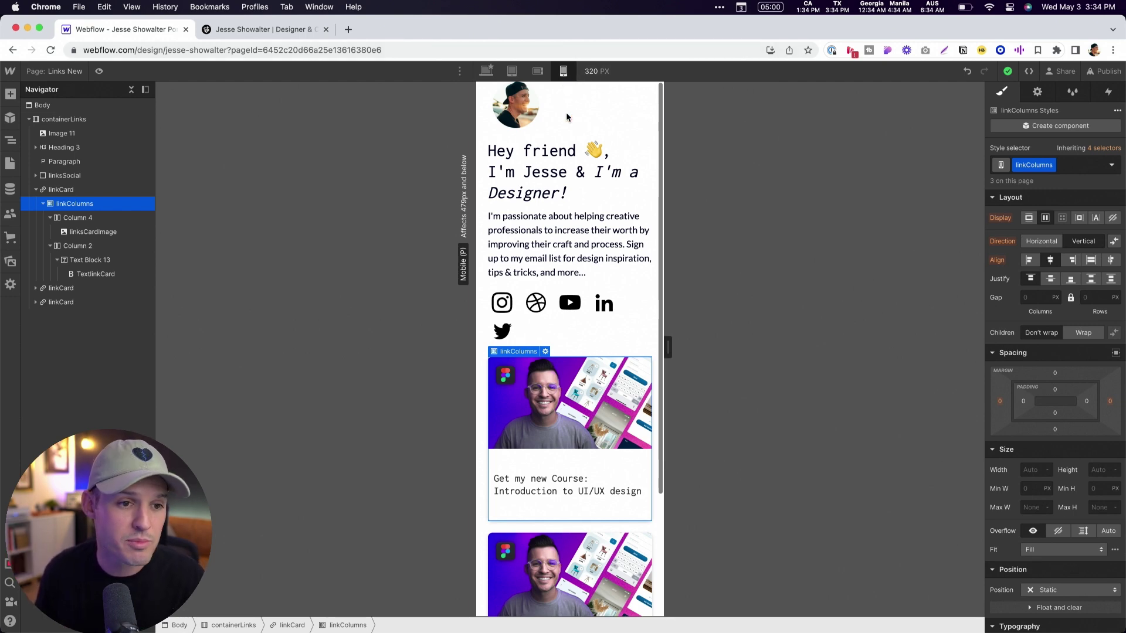
{"action": "scroll", "coordinate": [551, 164], "scroll_direction": "down", "scroll_amount": 3}
{"action": "scroll", "coordinate": [528, 198], "scroll_direction": "up", "scroll_amount": 3}
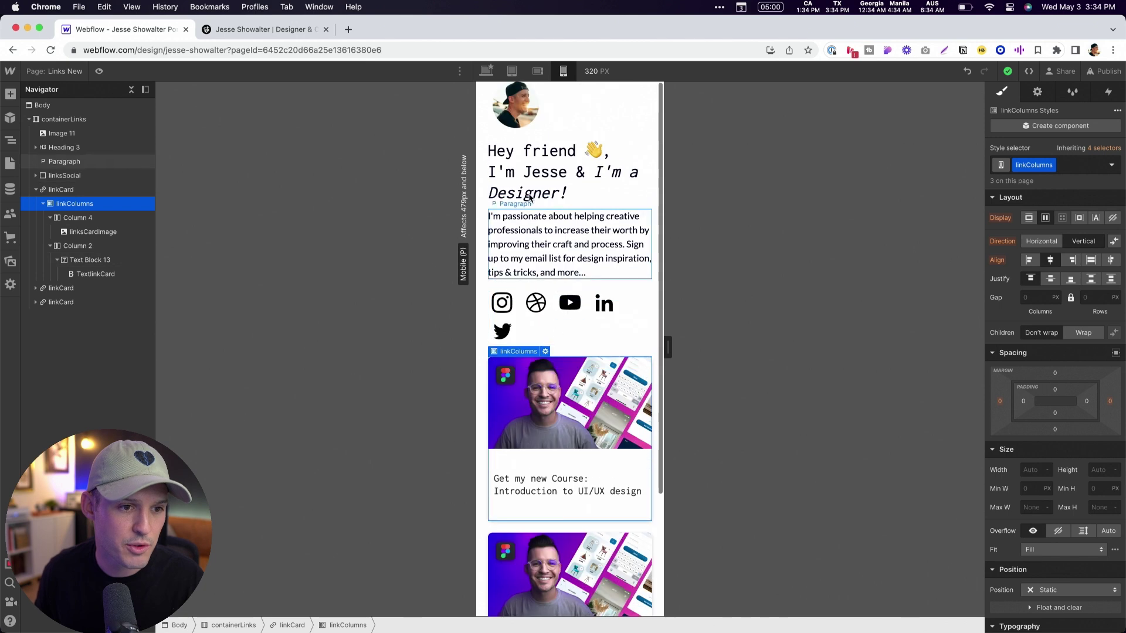
{"action": "left_click", "coordinate": [486, 71]}
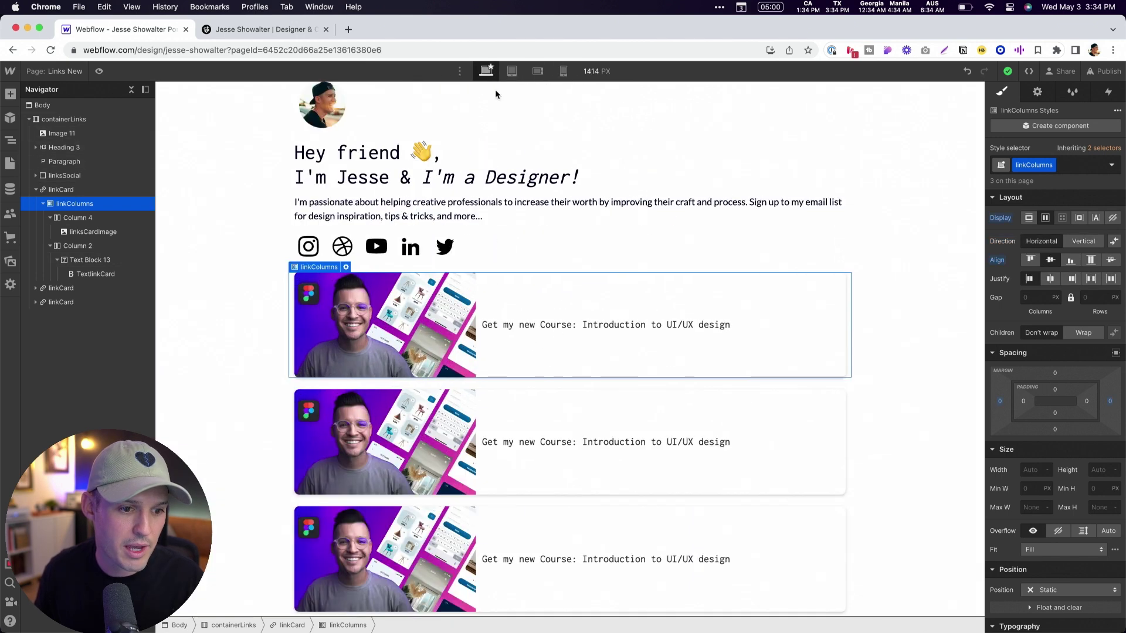
Step: Add a Video element inside containerLinks after the three link cards
{"action": "left_click", "coordinate": [36, 190]}
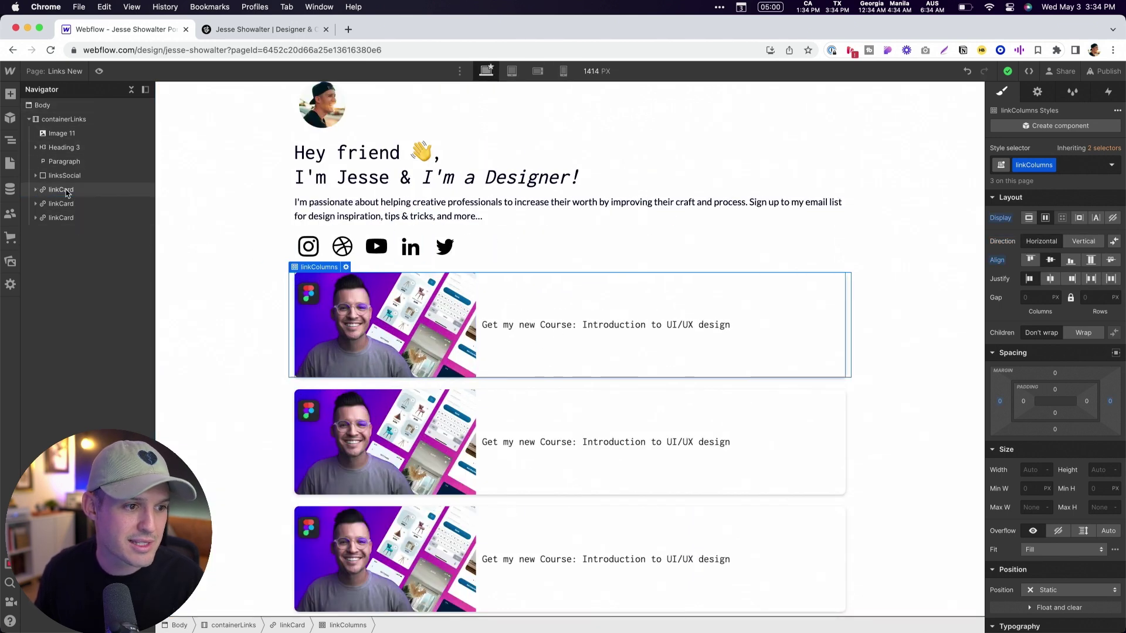
{"action": "left_click", "coordinate": [60, 189]}
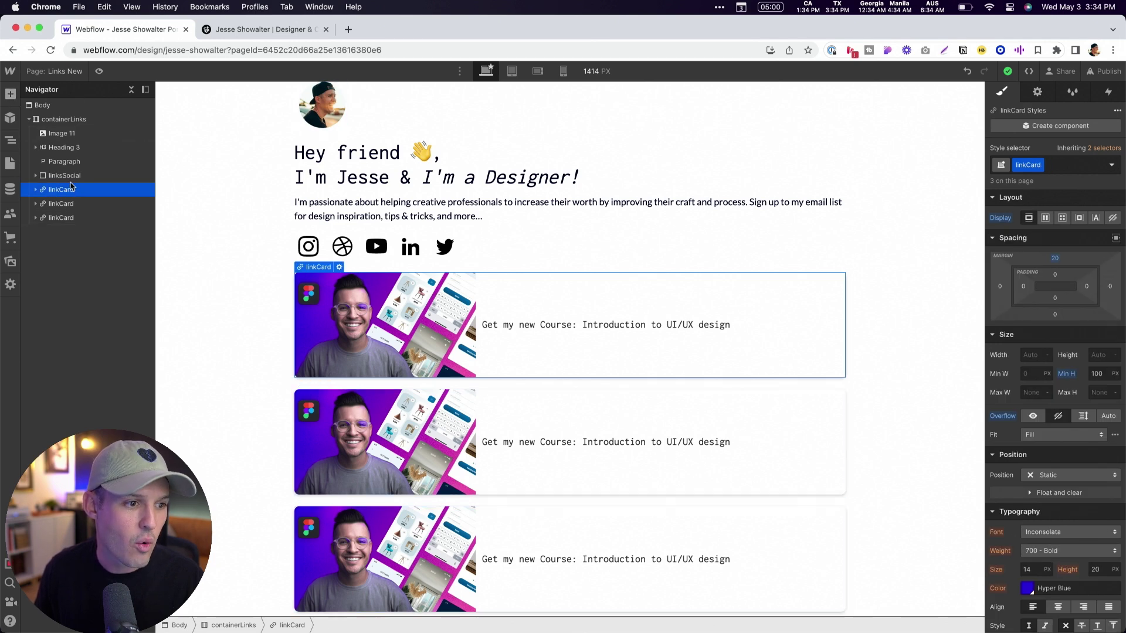
{"action": "left_click", "coordinate": [64, 121]}
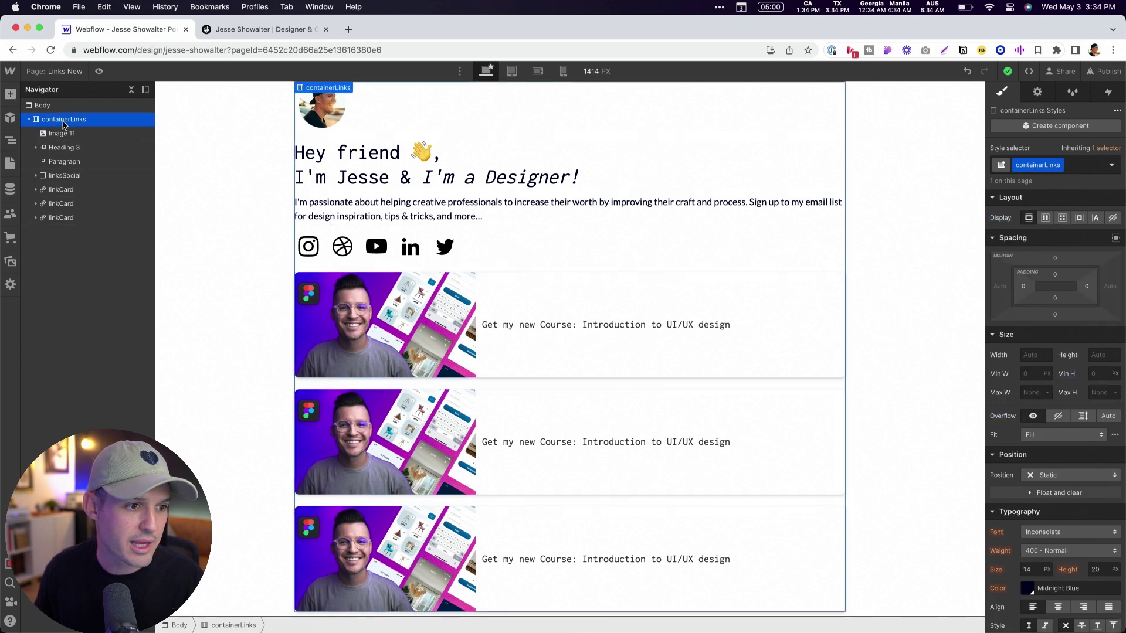
{"action": "left_click", "coordinate": [10, 96]}
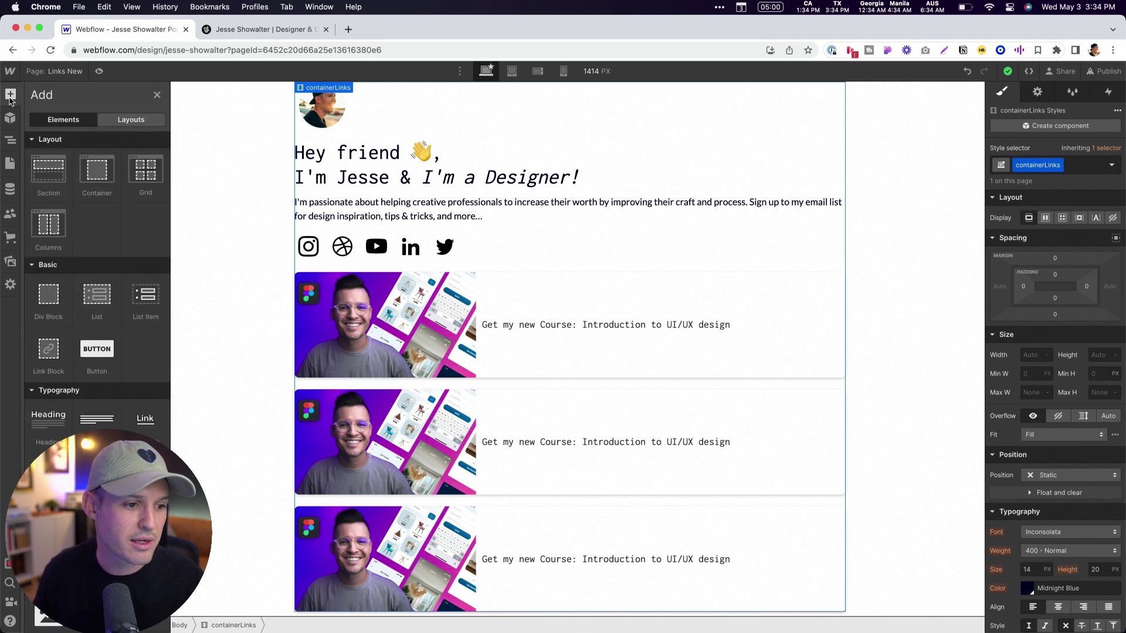
{"action": "scroll", "coordinate": [99, 352], "scroll_direction": "down", "scroll_amount": 5}
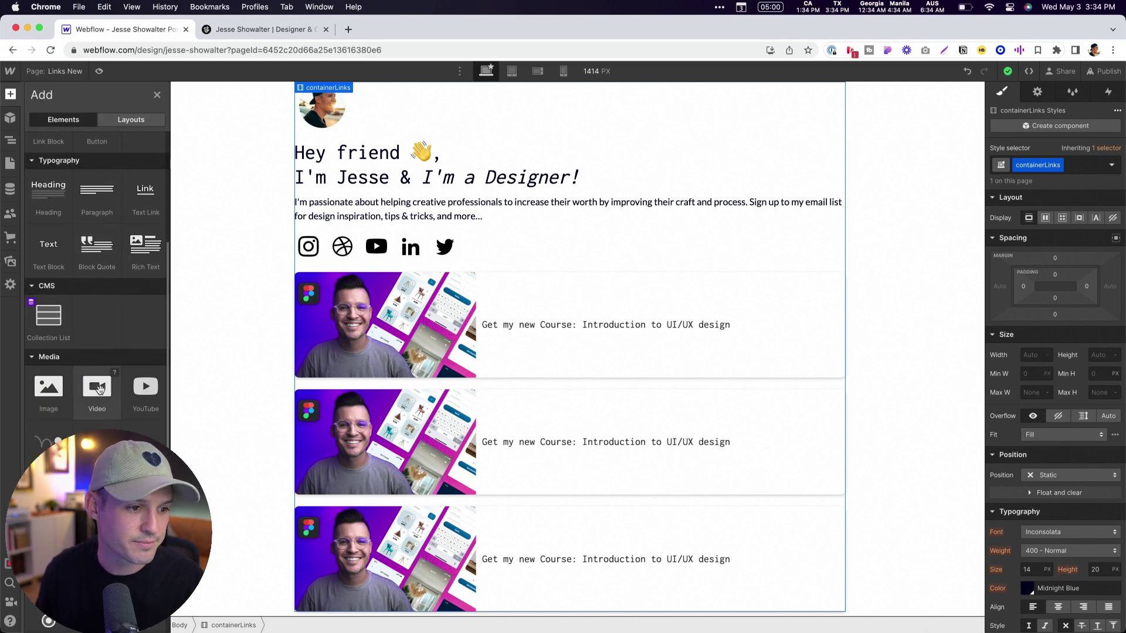
{"action": "left_click", "coordinate": [98, 389]}
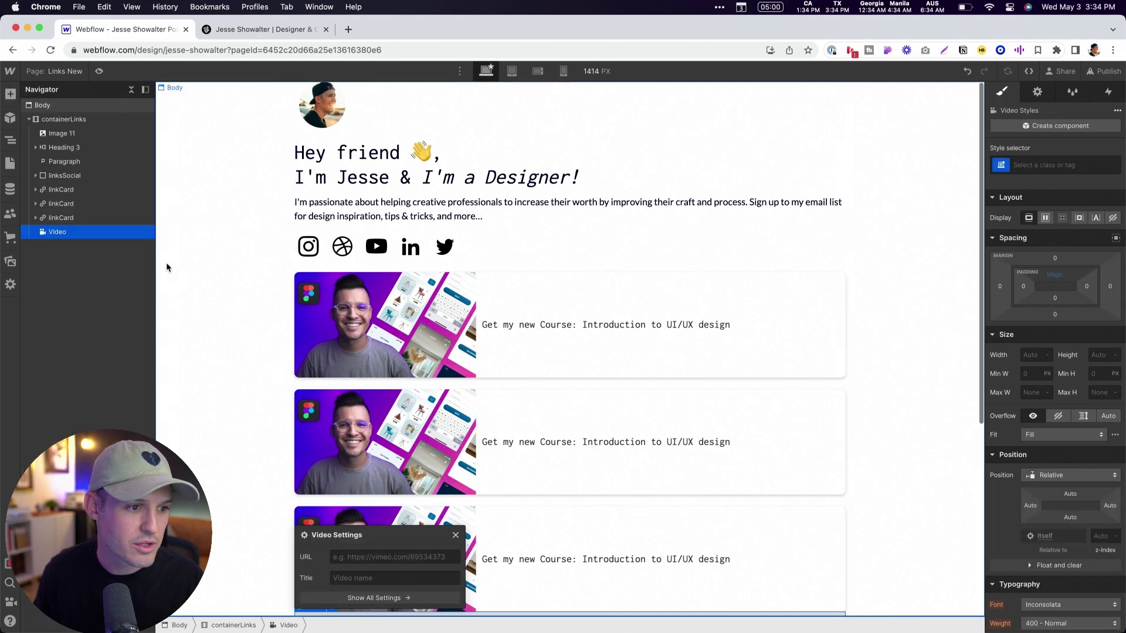
{"action": "scroll", "coordinate": [360, 499], "scroll_direction": "down", "scroll_amount": 5}
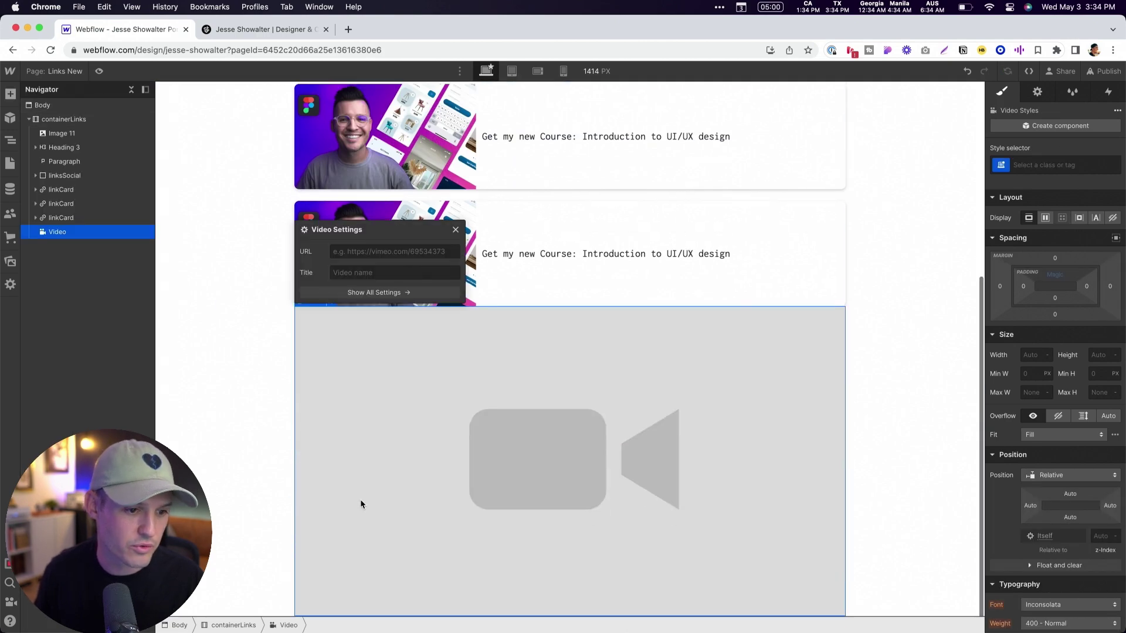
Step: Paste the YouTube share URL for 'Time Management for Creative People' into the video's URL field
{"action": "left_click", "coordinate": [246, 30]}
{"action": "scroll", "coordinate": [422, 339], "scroll_direction": "down", "scroll_amount": 5}
{"action": "left_click", "coordinate": [811, 287]}
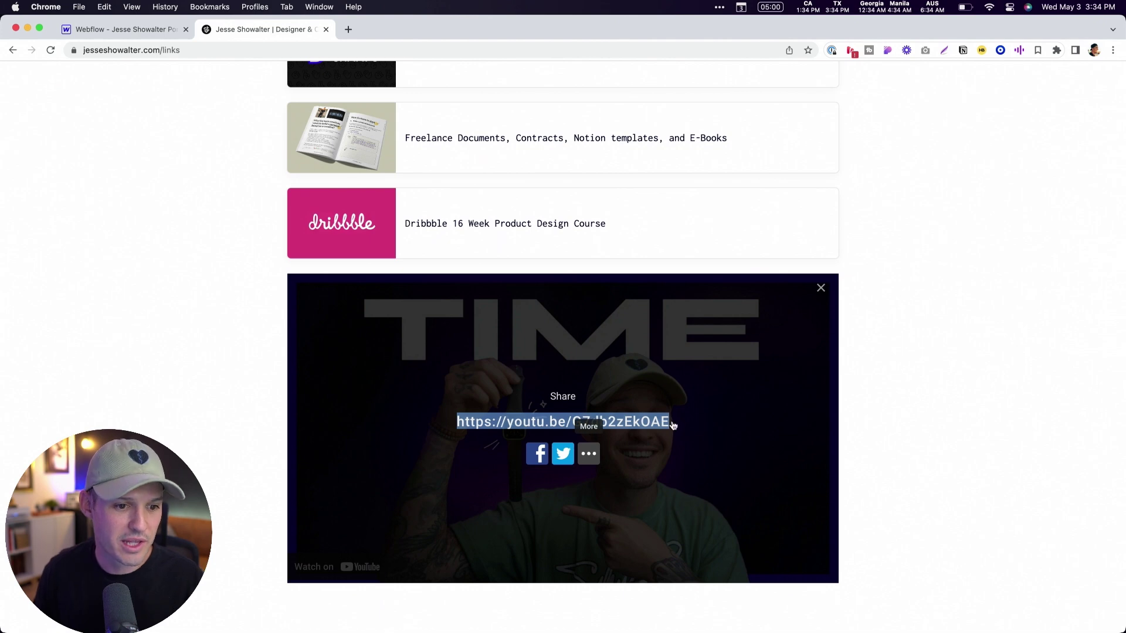
{"action": "left_click", "coordinate": [172, 34]}
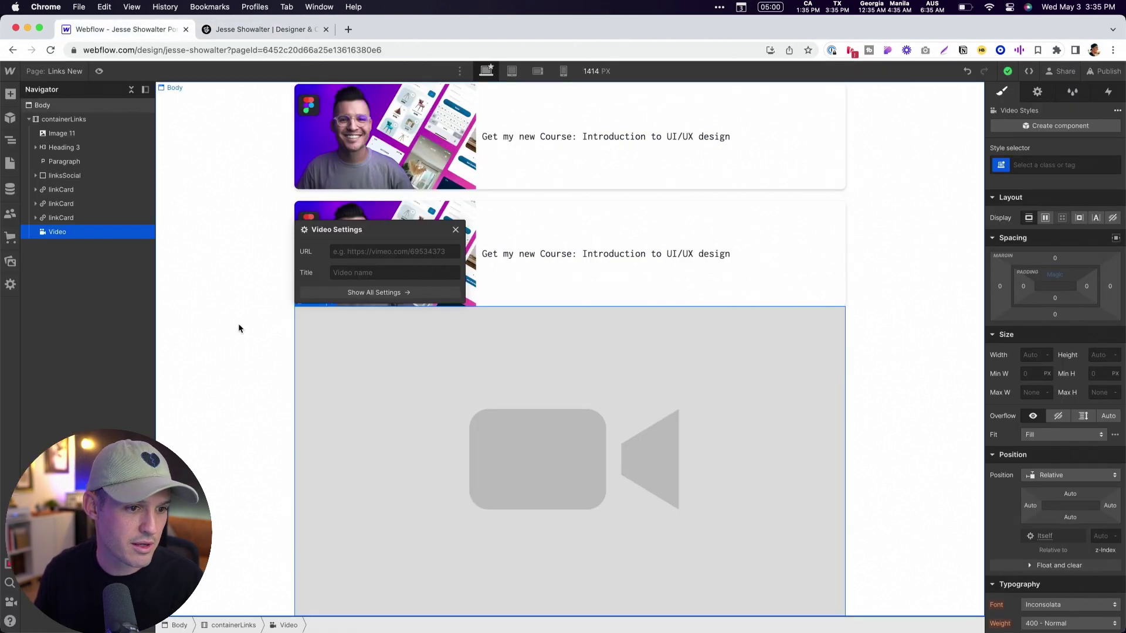
{"action": "left_click", "coordinate": [370, 252]}
{"action": "type", "text": "https://youtu.be/G7db2zEkOAE"}
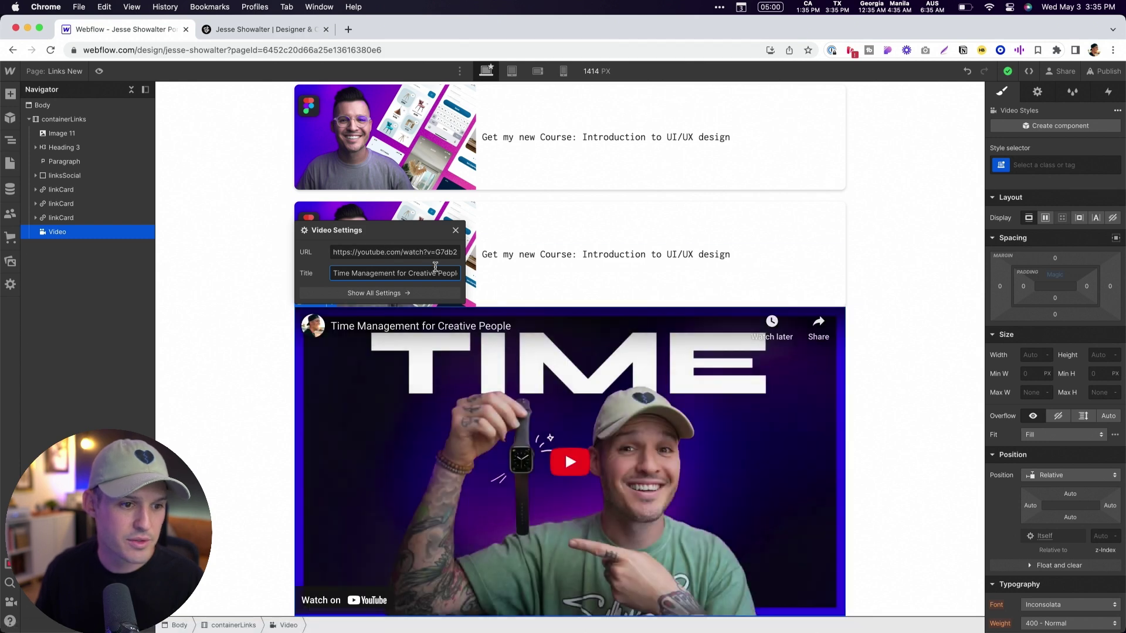
{"action": "left_click", "coordinate": [456, 231]}
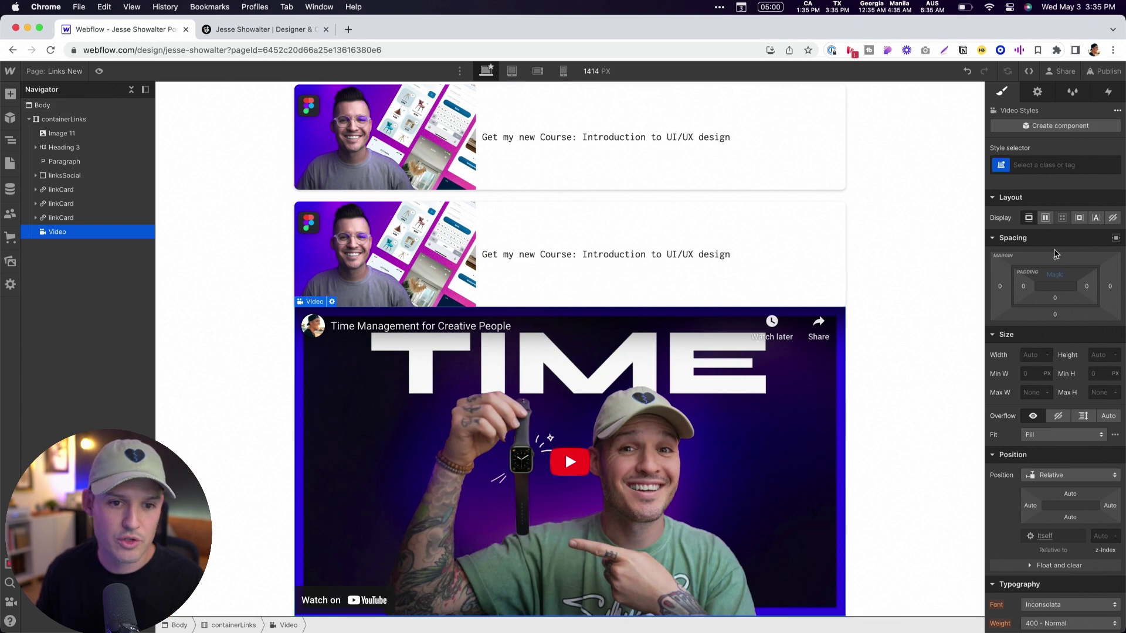
Step: Give the embedded video the class linkVideo and a 20 px top margin
{"action": "left_click", "coordinate": [1044, 165]}
{"action": "type", "text": "link"}
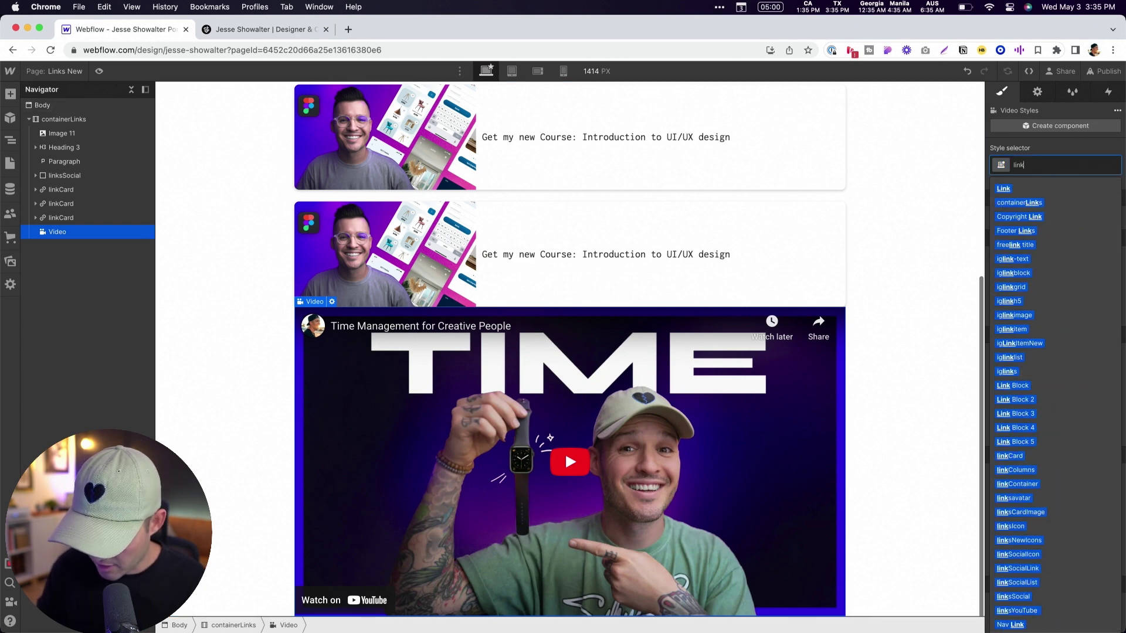
{"action": "type", "text": "Title"}
{"action": "key", "text": "Return"}
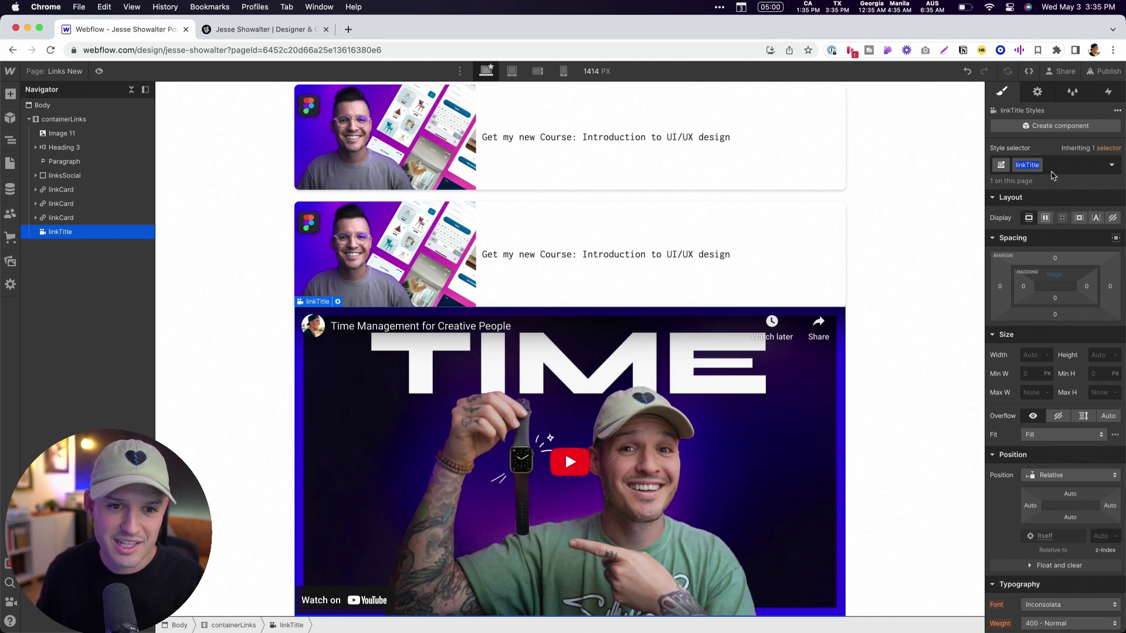
{"action": "type", "text": "linkV"}
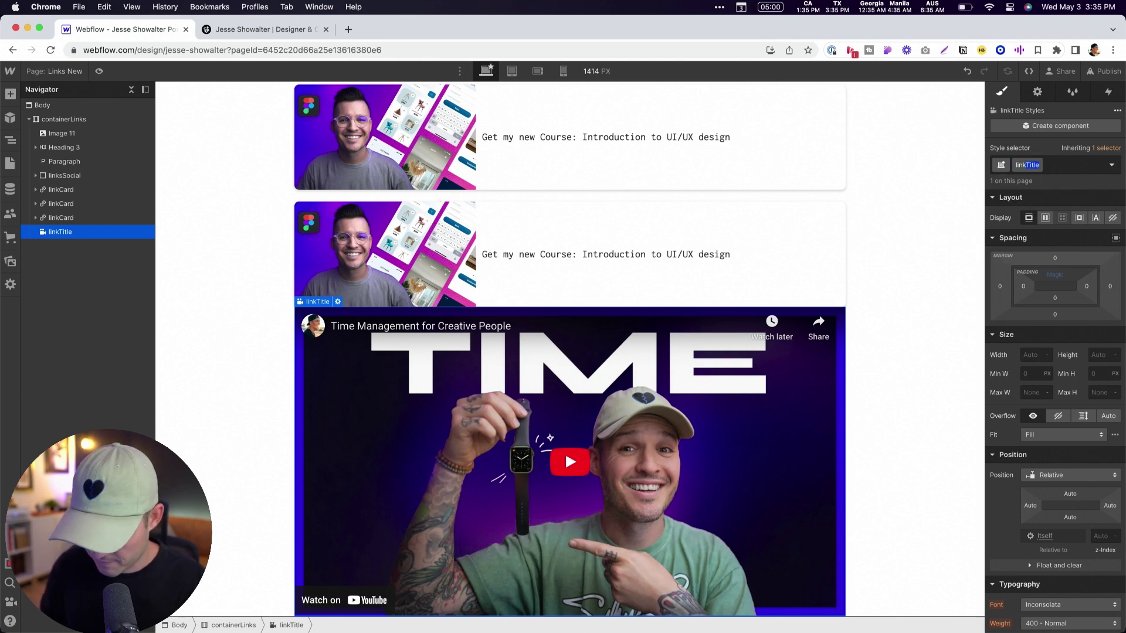
{"action": "type", "text": "ideo"}
{"action": "key", "text": "Return"}
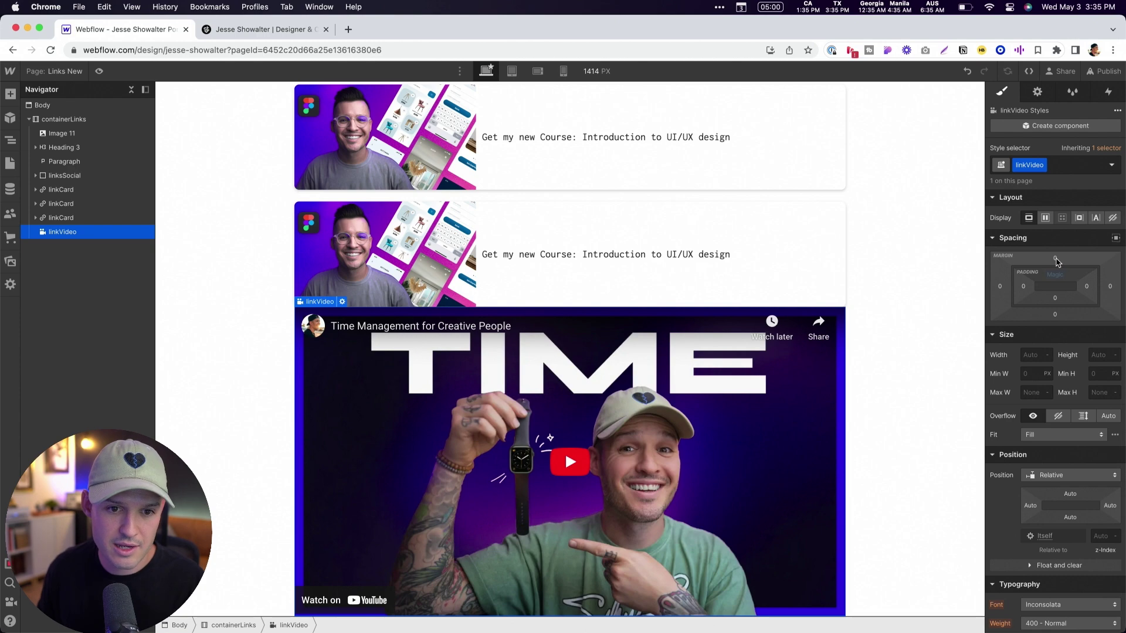
{"action": "left_click_drag", "start_coordinate": [1055, 258], "coordinate": [1058, 246]}
Step: Compare the spacing against the live links page, then return to the designer
{"action": "left_click", "coordinate": [261, 29]}
{"action": "scroll", "coordinate": [565, 231], "scroll_direction": "down", "scroll_amount": 6}
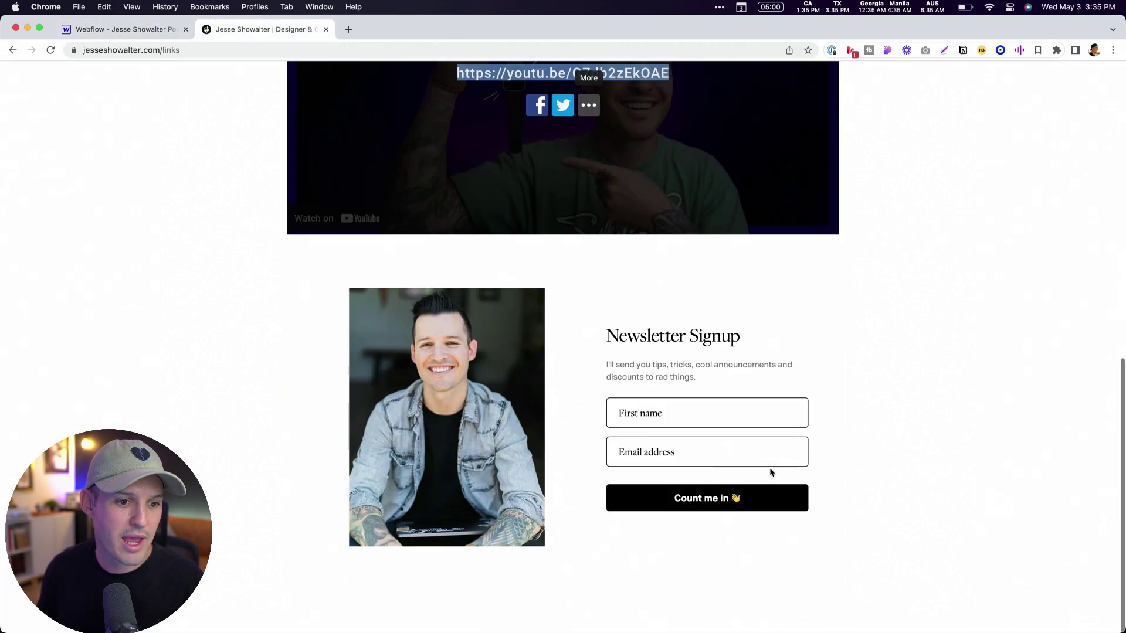
{"action": "scroll", "coordinate": [694, 416], "scroll_direction": "up", "scroll_amount": 1}
{"action": "left_click", "coordinate": [115, 34]}
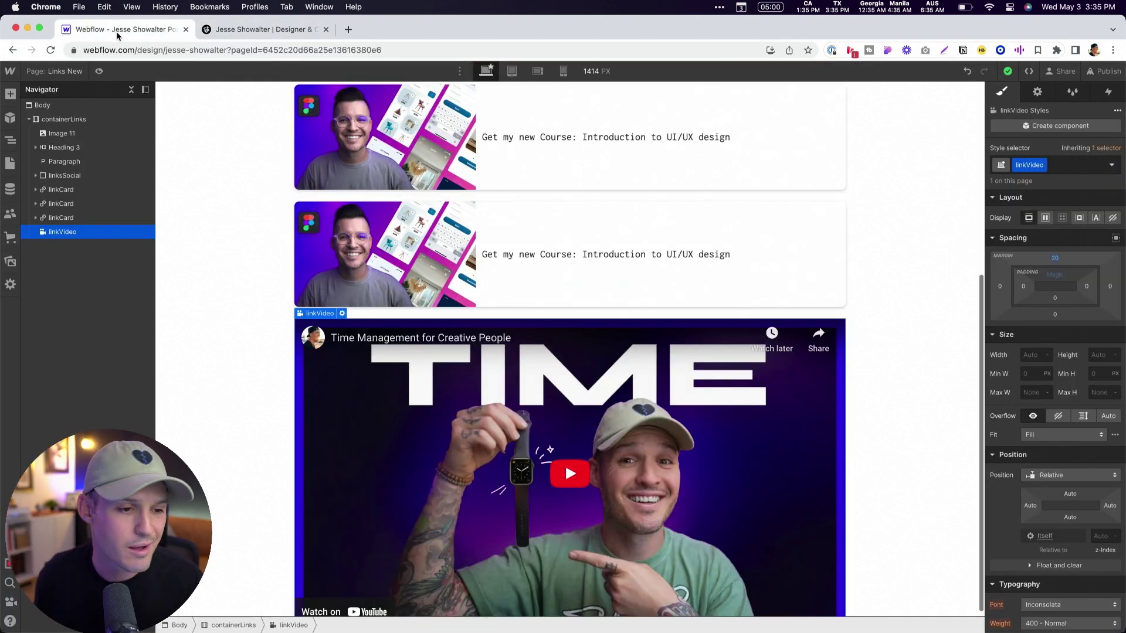
{"action": "left_click", "coordinate": [8, 101]}
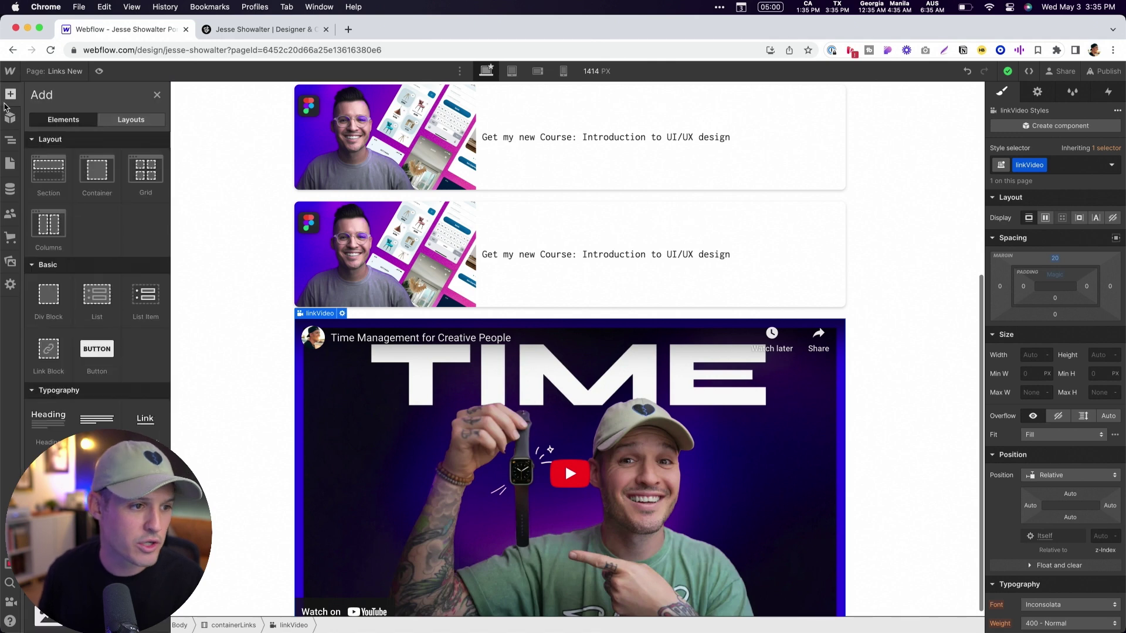
{"action": "scroll", "coordinate": [97, 264], "scroll_direction": "down", "scroll_amount": 10}
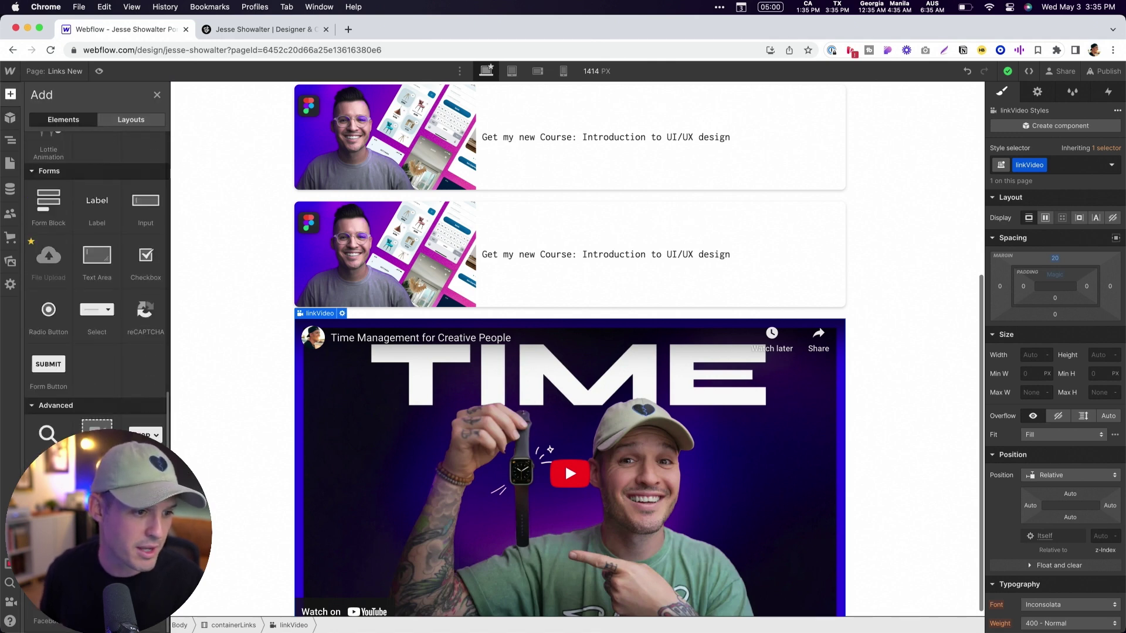
{"action": "left_click", "coordinate": [96, 434]}
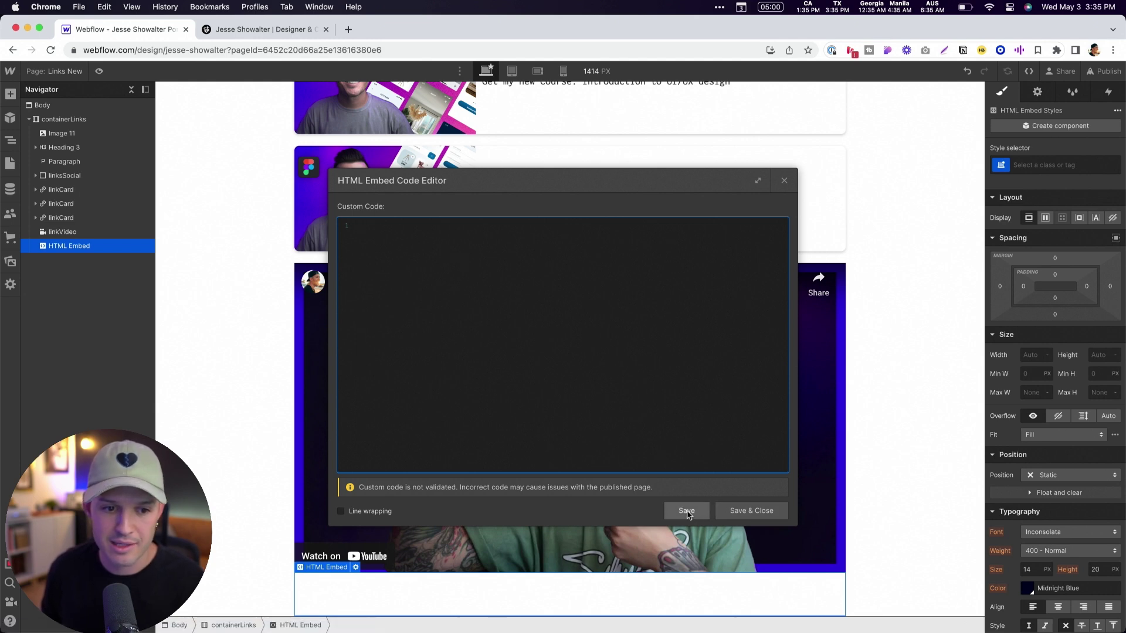
{"action": "left_click", "coordinate": [784, 180]}
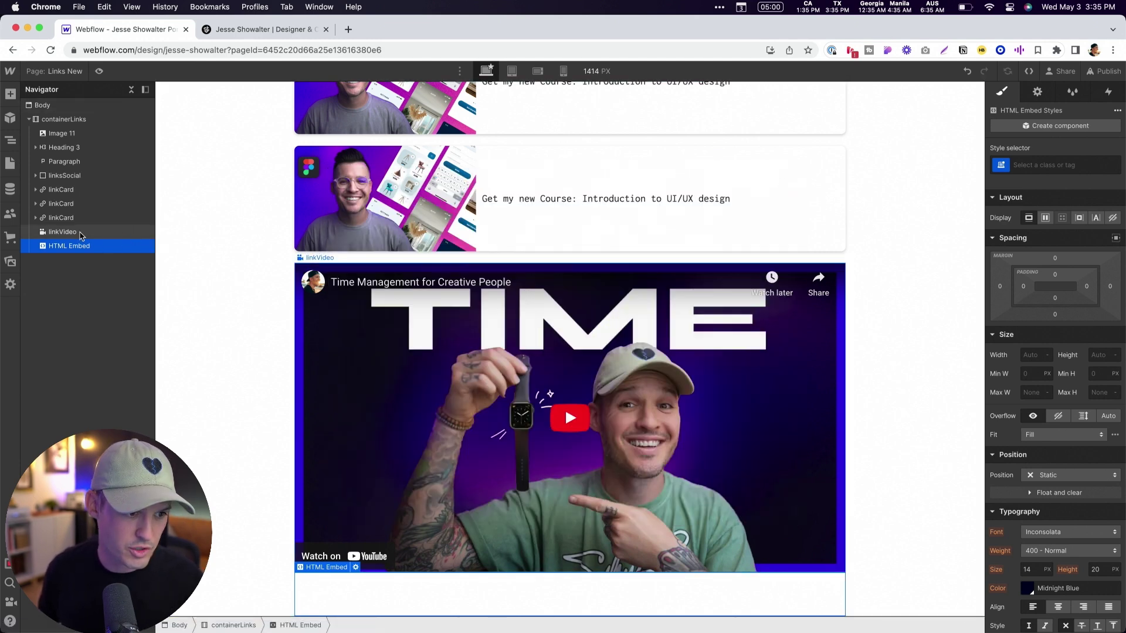
{"action": "left_click", "coordinate": [76, 248]}
{"action": "key", "text": "BackSpace"}
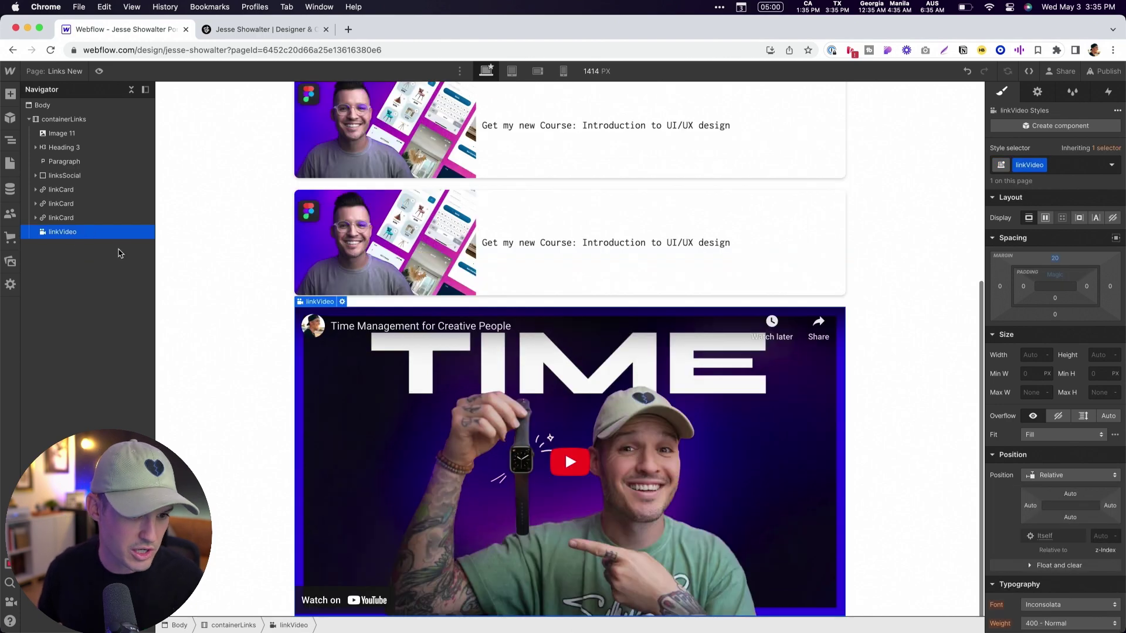
Step: Preview the Links New page at mobile portrait width, scrolling through the stacked cards and video
{"action": "scroll", "coordinate": [227, 274], "scroll_direction": "up", "scroll_amount": 5}
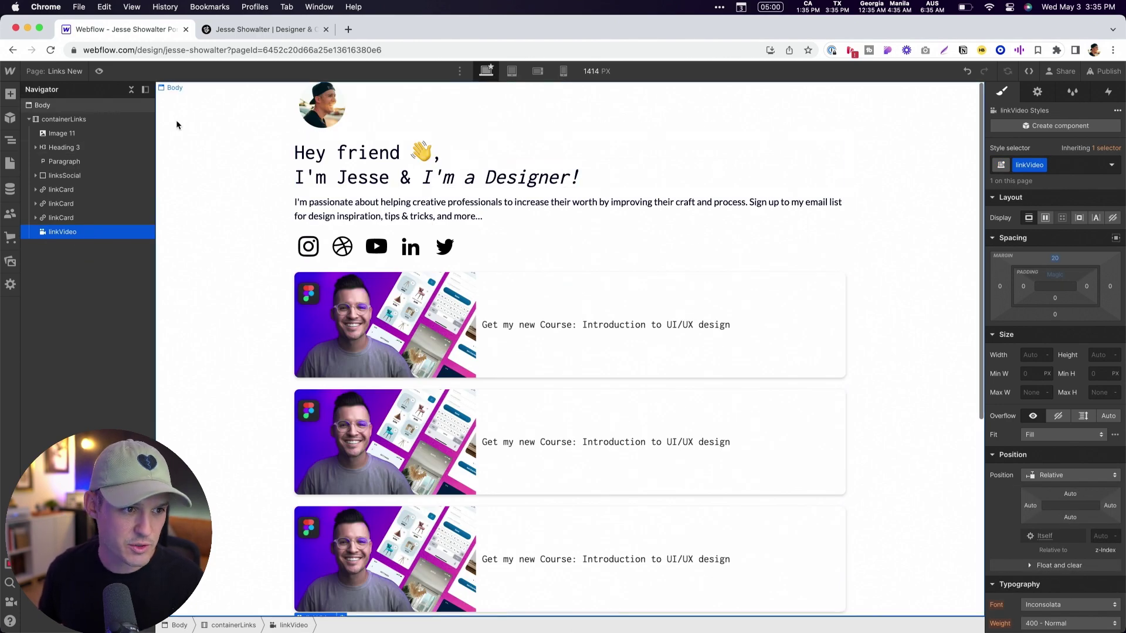
{"action": "left_click", "coordinate": [563, 71]}
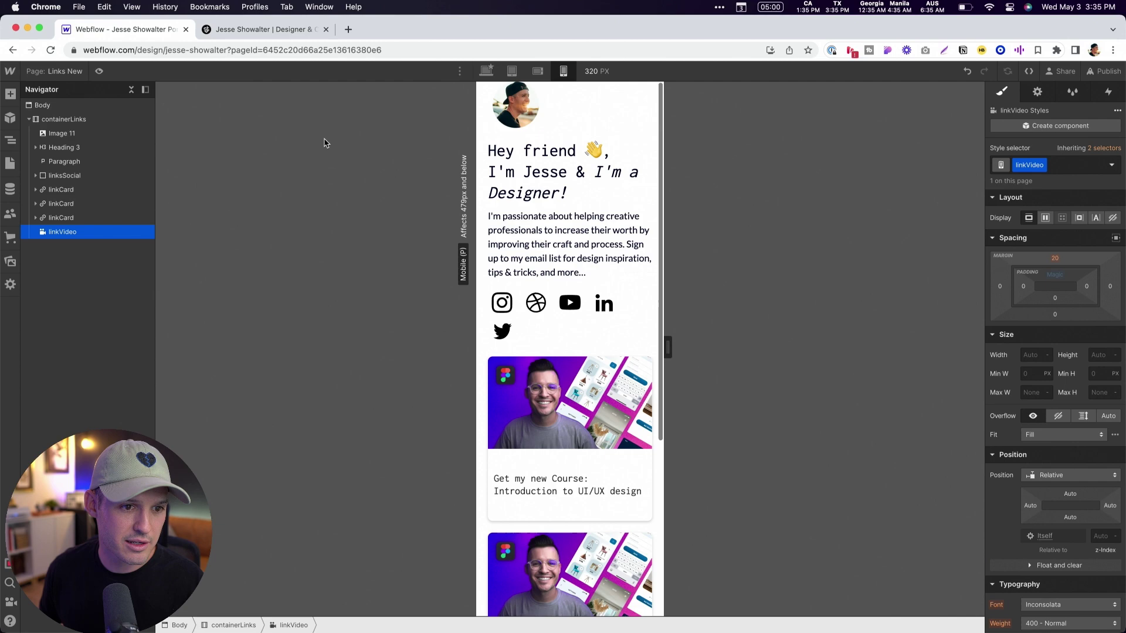
{"action": "left_click", "coordinate": [99, 71]}
{"action": "scroll", "coordinate": [572, 334], "scroll_direction": "down", "scroll_amount": 10}
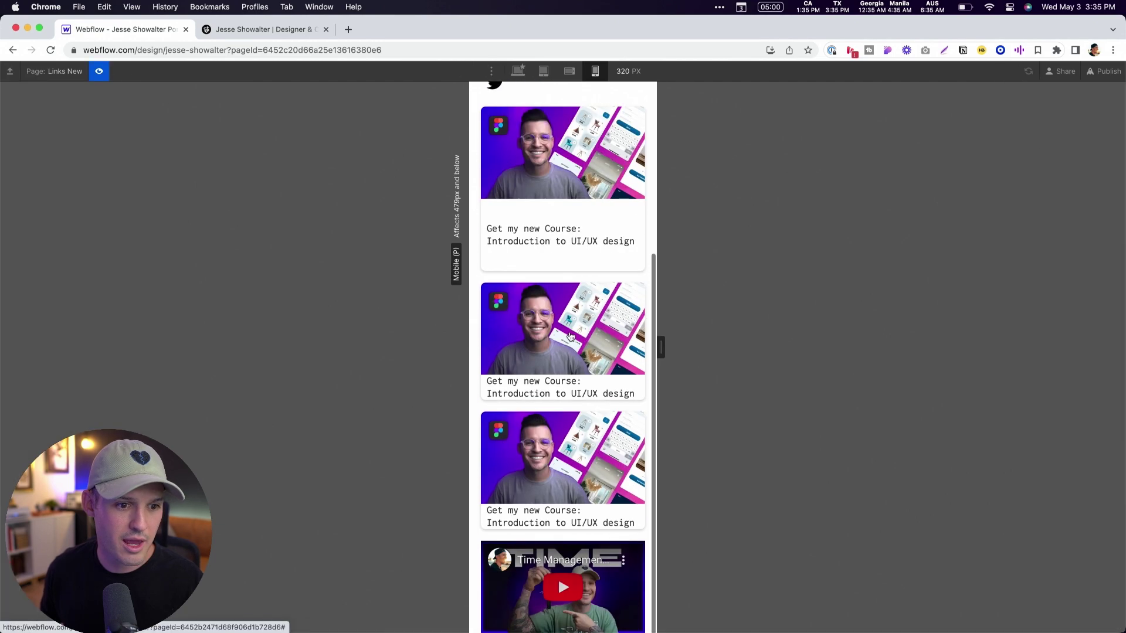